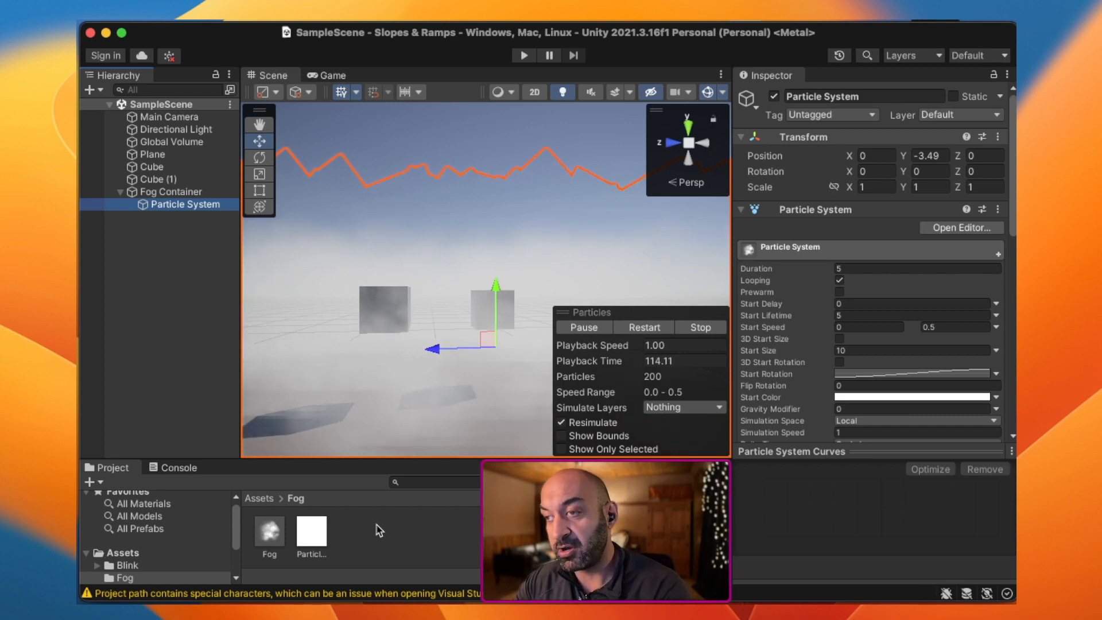
Step: Delete the existing Fog Container and its child Particle System from the scene
{"action": "left_click", "coordinate": [172, 192]}
{"action": "left_click", "coordinate": [175, 205], "text": "shift"}
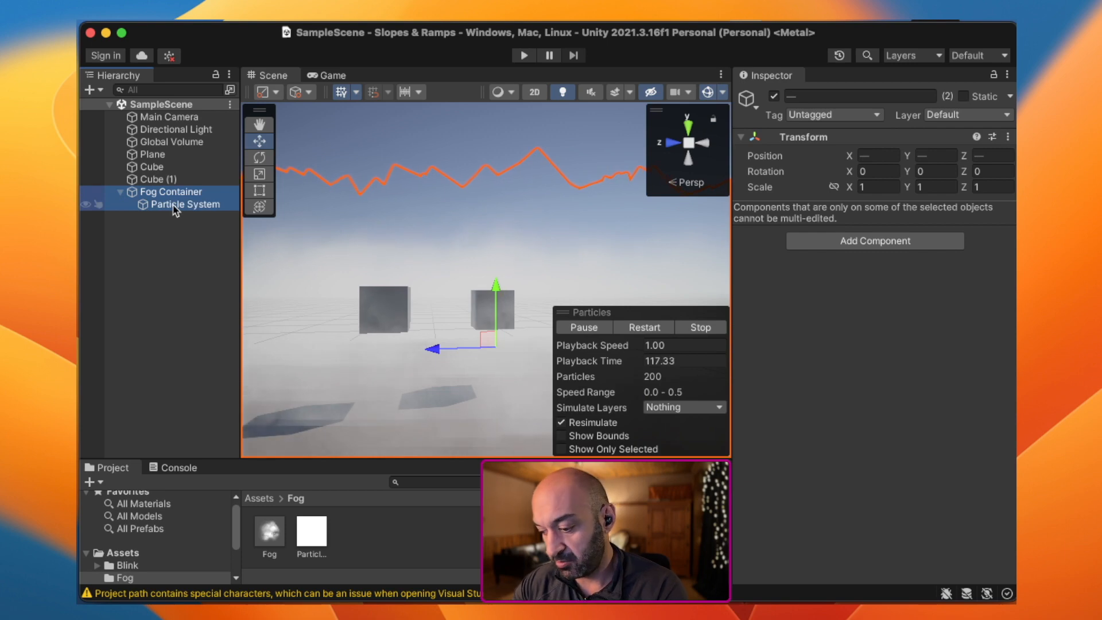
{"action": "key", "text": "super+BackSpace"}
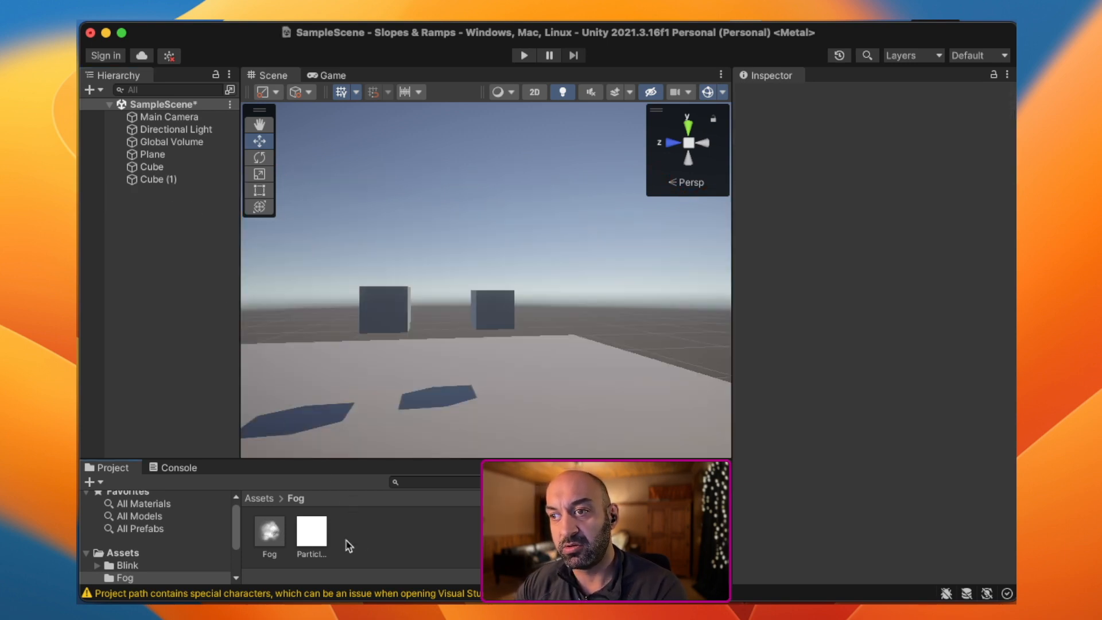
Step: Delete the old Fog material and the particle texture from the Assets/Fog folder
{"action": "left_click", "coordinate": [270, 537]}
{"action": "left_click", "coordinate": [305, 531], "text": "shift"}
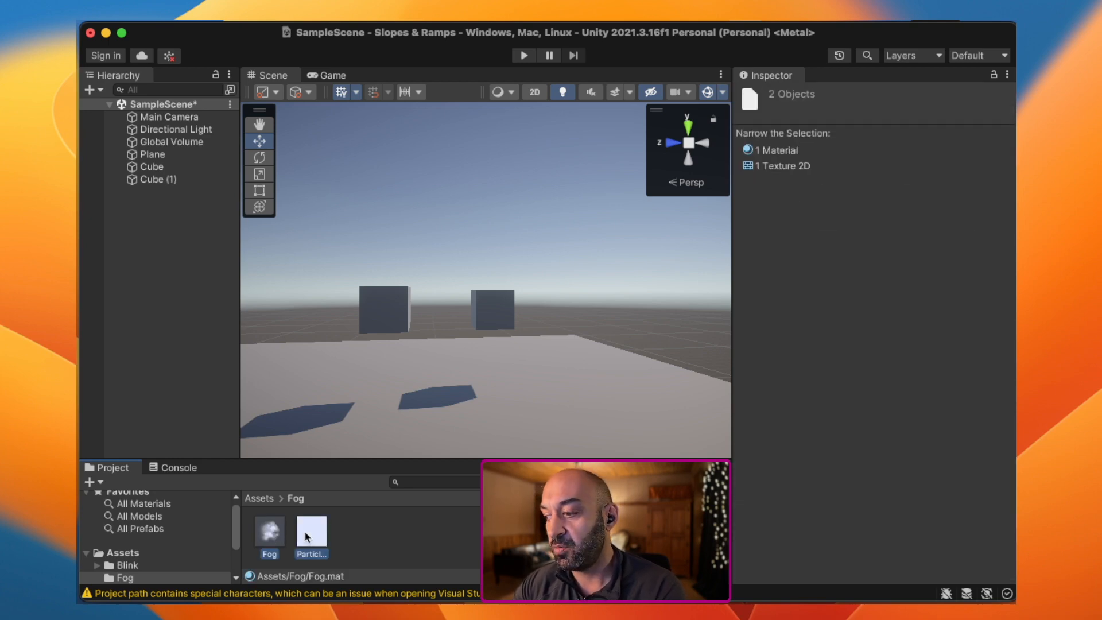
{"action": "key", "text": "super+BackSpace"}
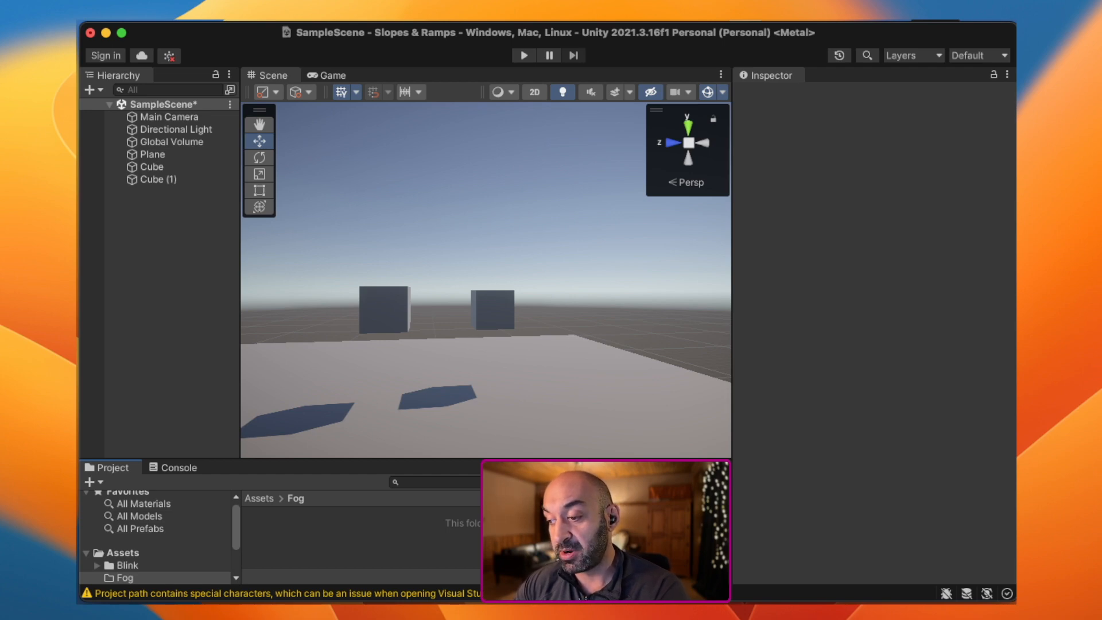
Step: Import the particle texture into the empty Assets/Fog folder and clear the console messages
{"action": "left_click_drag", "start_coordinate": [327, 519], "coordinate": [330, 538]}
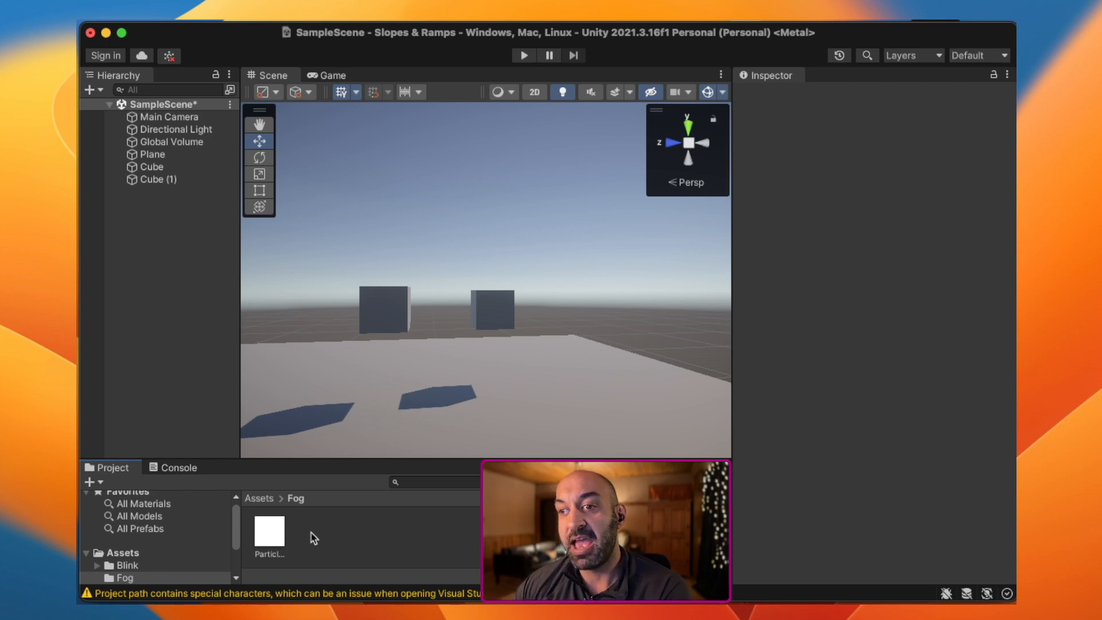
{"action": "left_click", "coordinate": [172, 467]}
{"action": "left_click", "coordinate": [95, 482]}
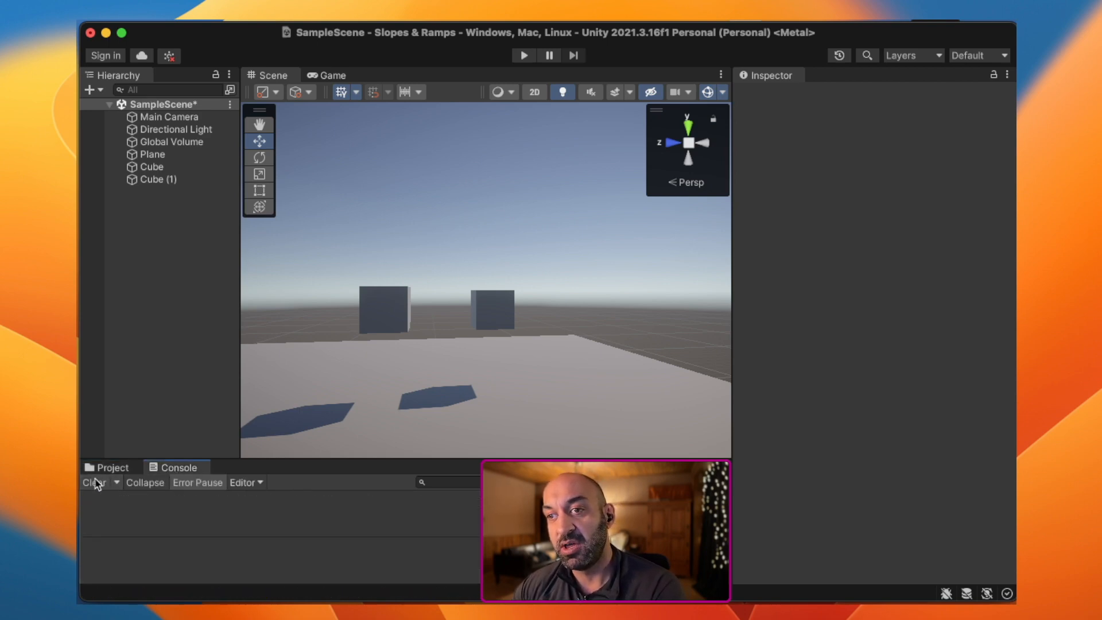
Step: Create a new material named Fog in the Assets/Fog folder
{"action": "left_click", "coordinate": [110, 467]}
{"action": "right_click", "coordinate": [319, 534]}
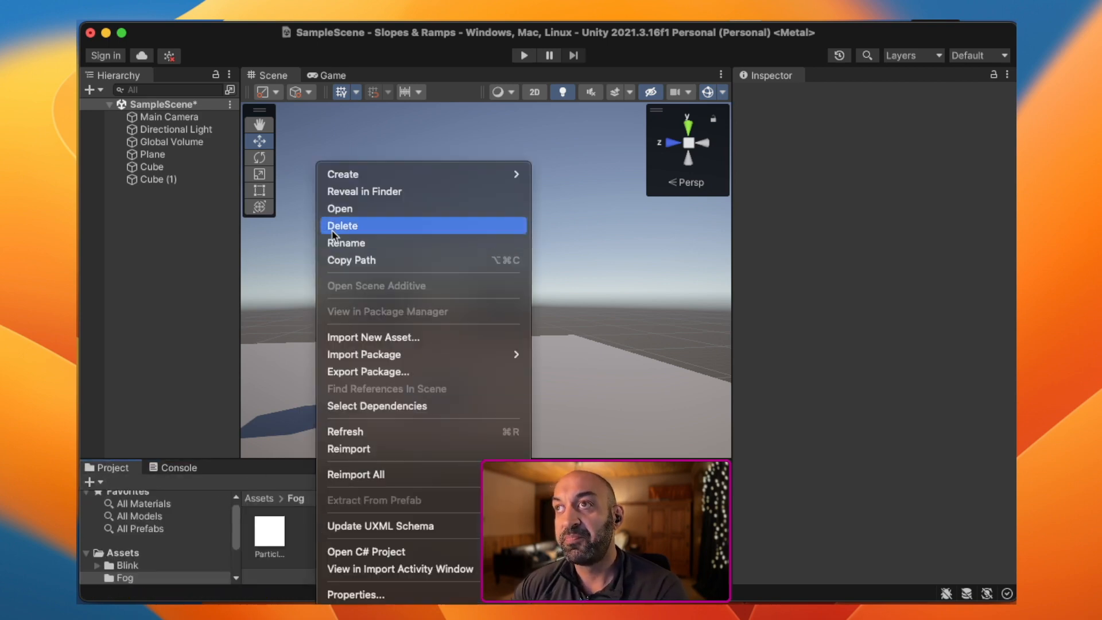
{"action": "mouse_move", "coordinate": [379, 176]}
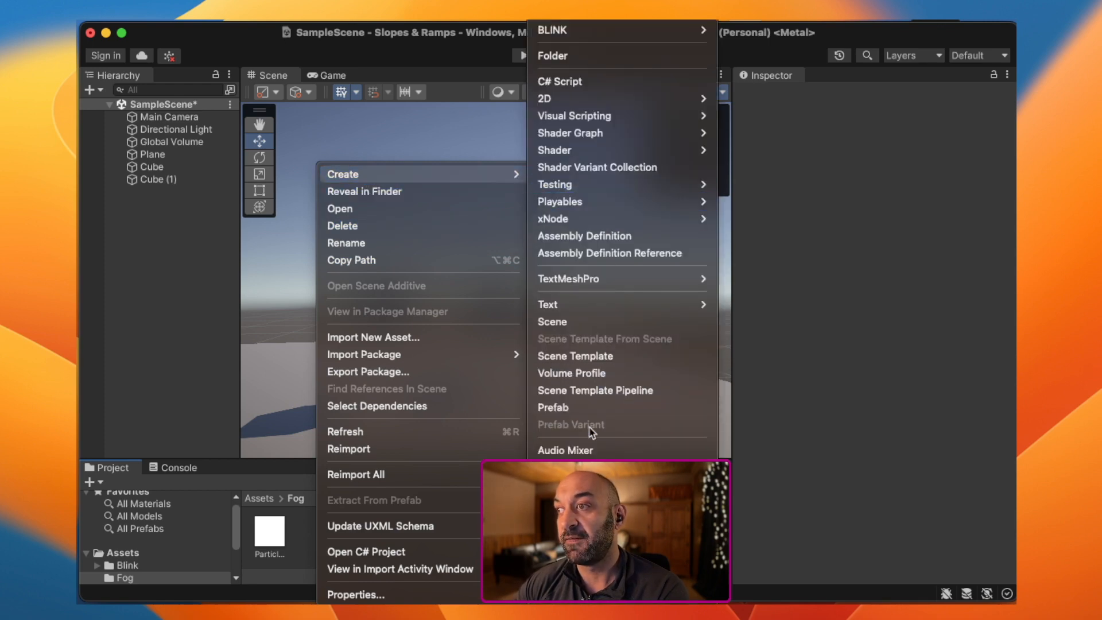
{"action": "left_click", "coordinate": [562, 475]}
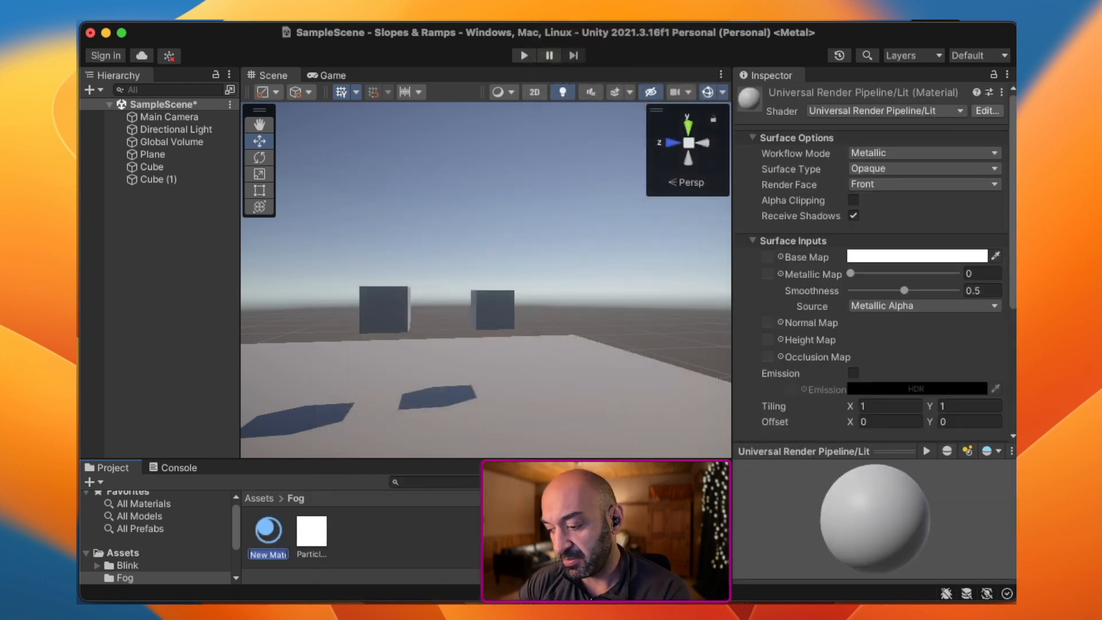
{"action": "type", "text": "Fog"}
{"action": "key", "text": "Return"}
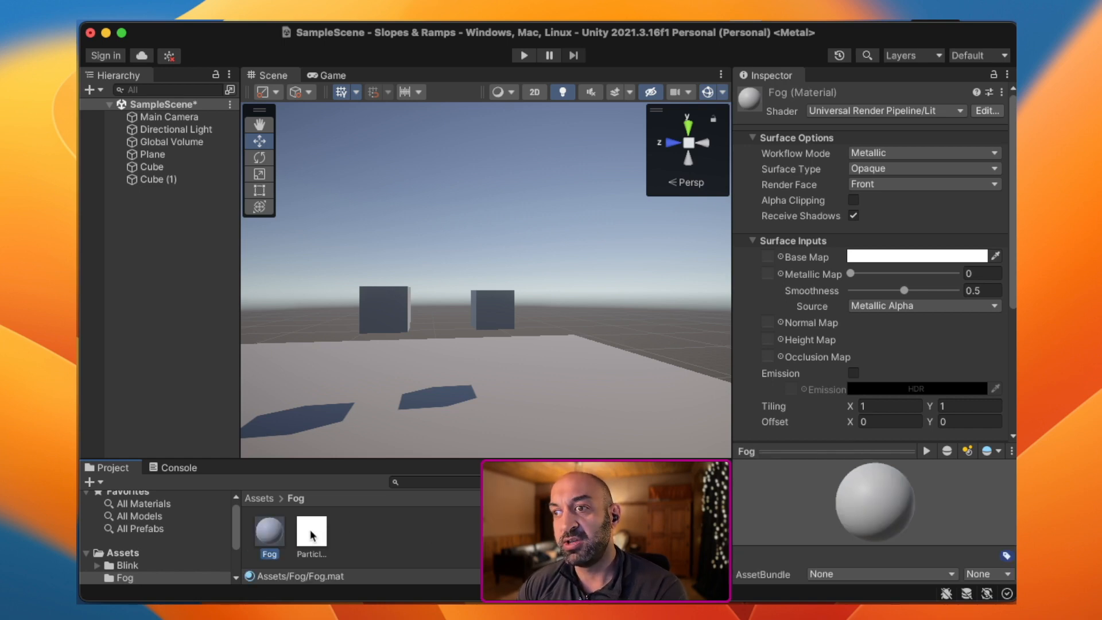
Step: Set the Fog material's shader to Mobile/Particles/Alpha Blended
{"action": "left_click", "coordinate": [837, 115]}
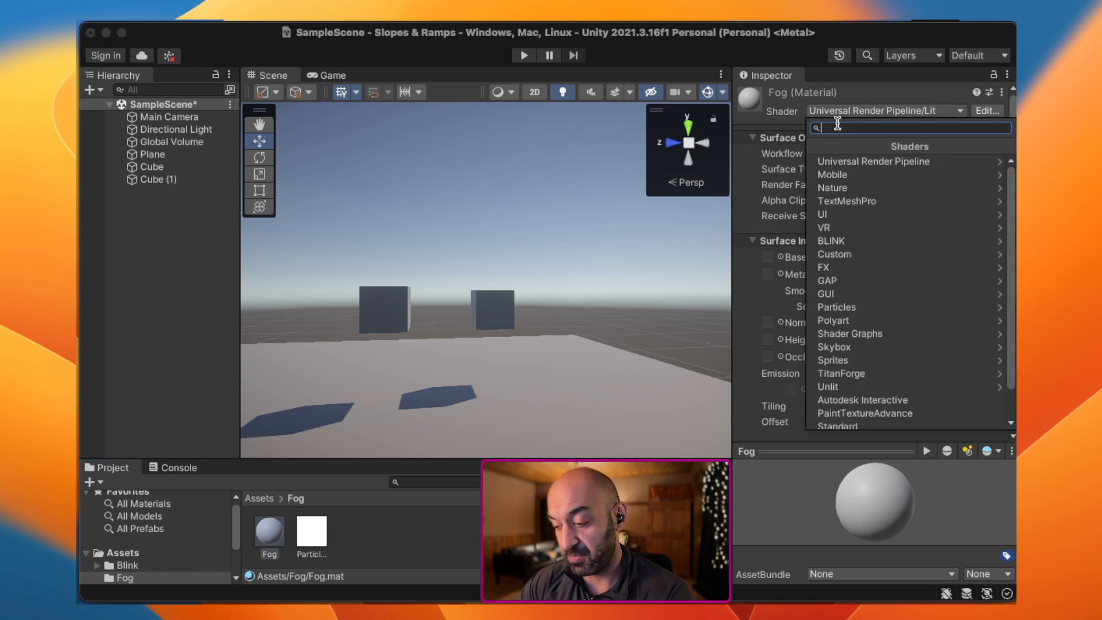
{"action": "type", "text": "alpha"}
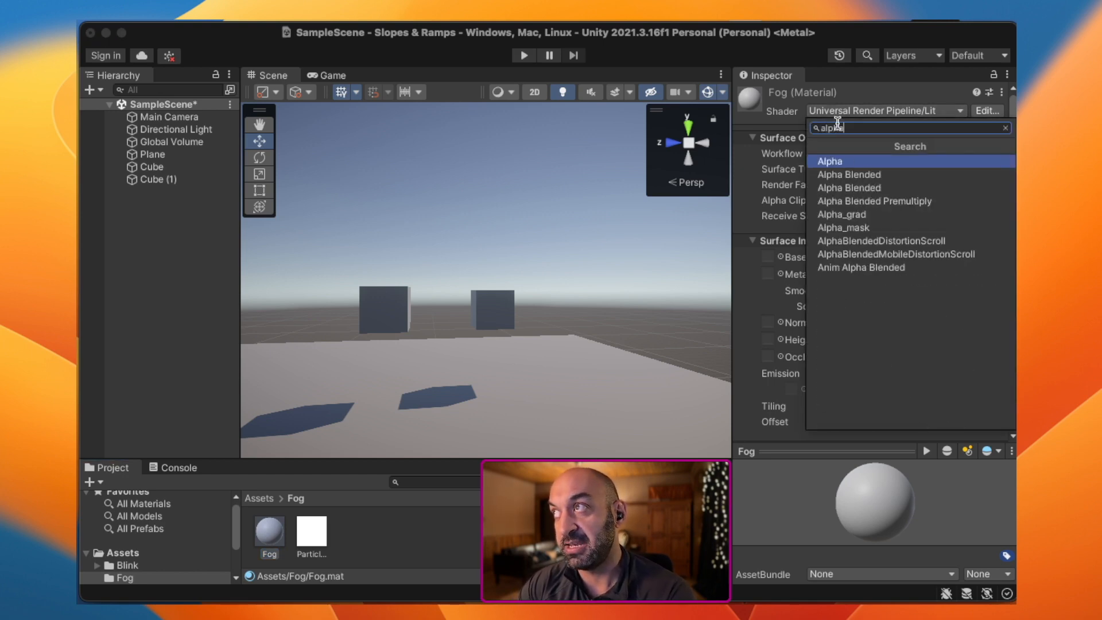
{"action": "type", "text": " bl"}
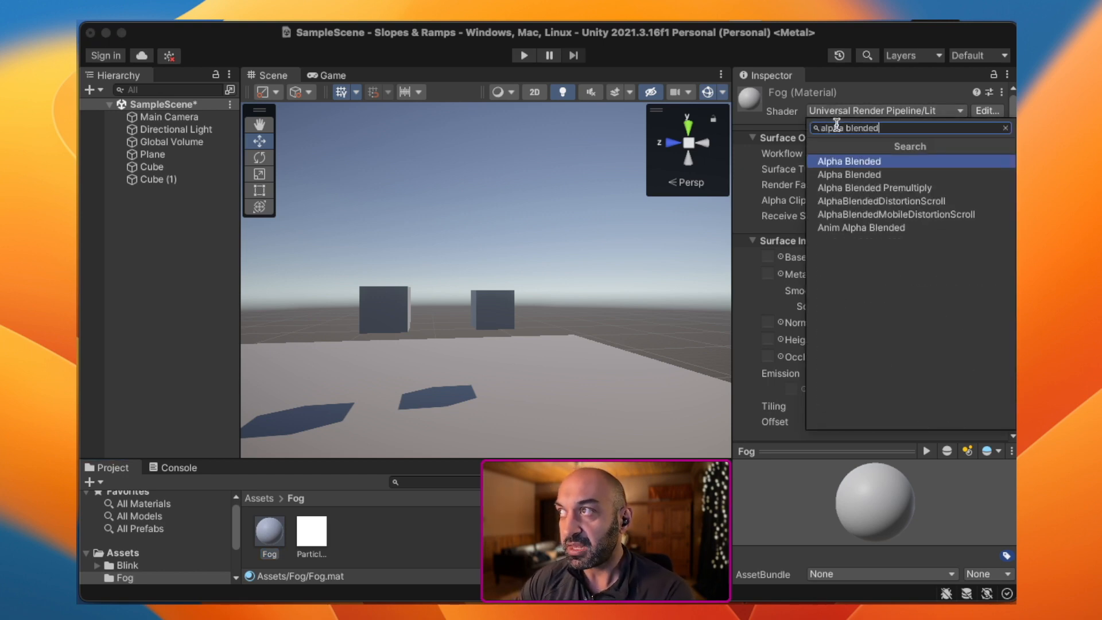
{"action": "type", "text": "ended"}
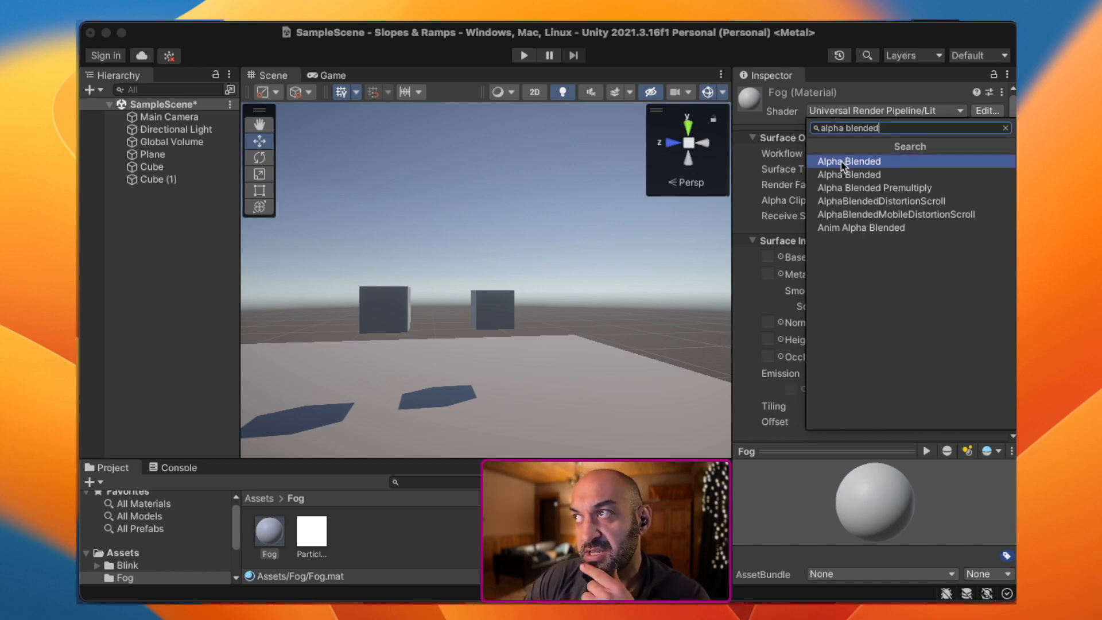
{"action": "left_click", "coordinate": [837, 165]}
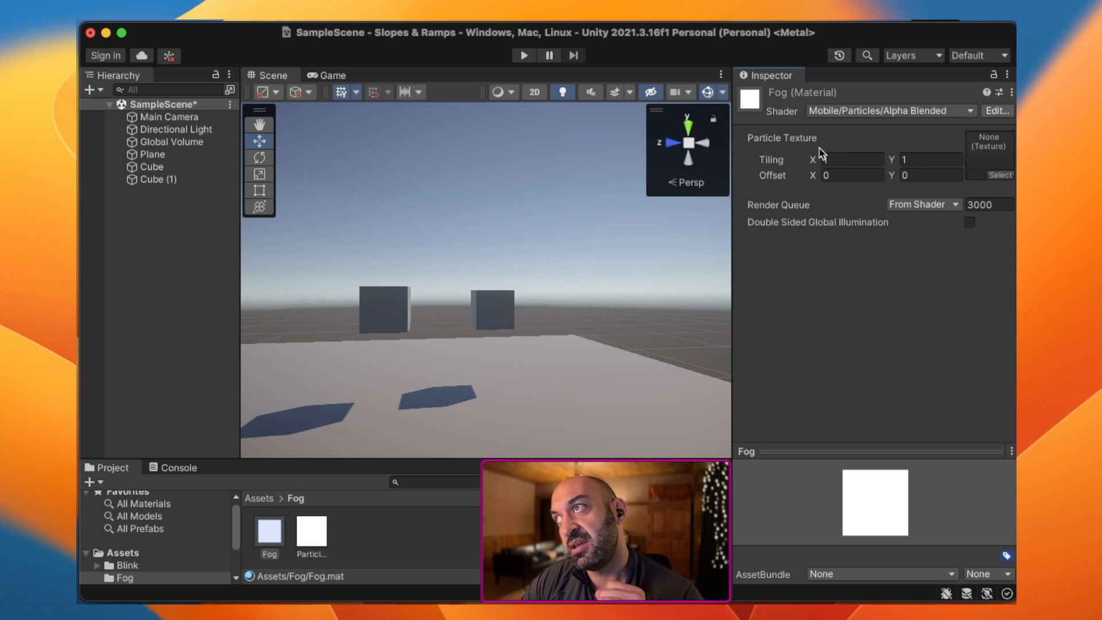
Step: Set the Fog material's shader to Legacy Shaders/Particles/Alpha Blended and assign the imported particle texture to its Particle Texture slot
{"action": "left_click", "coordinate": [867, 113]}
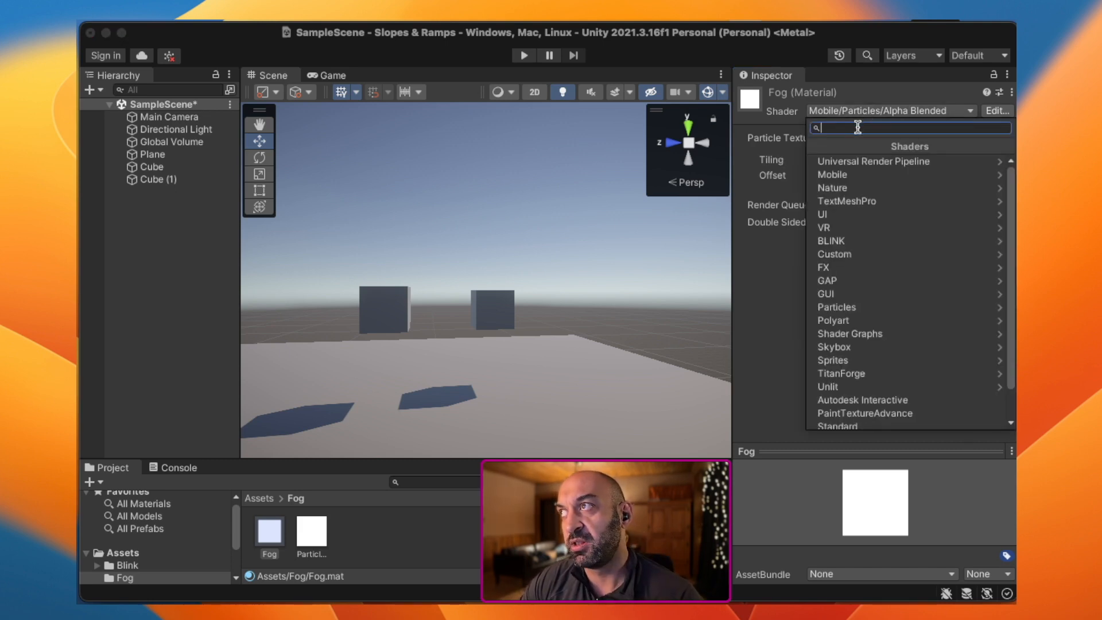
{"action": "type", "text": "alpha"}
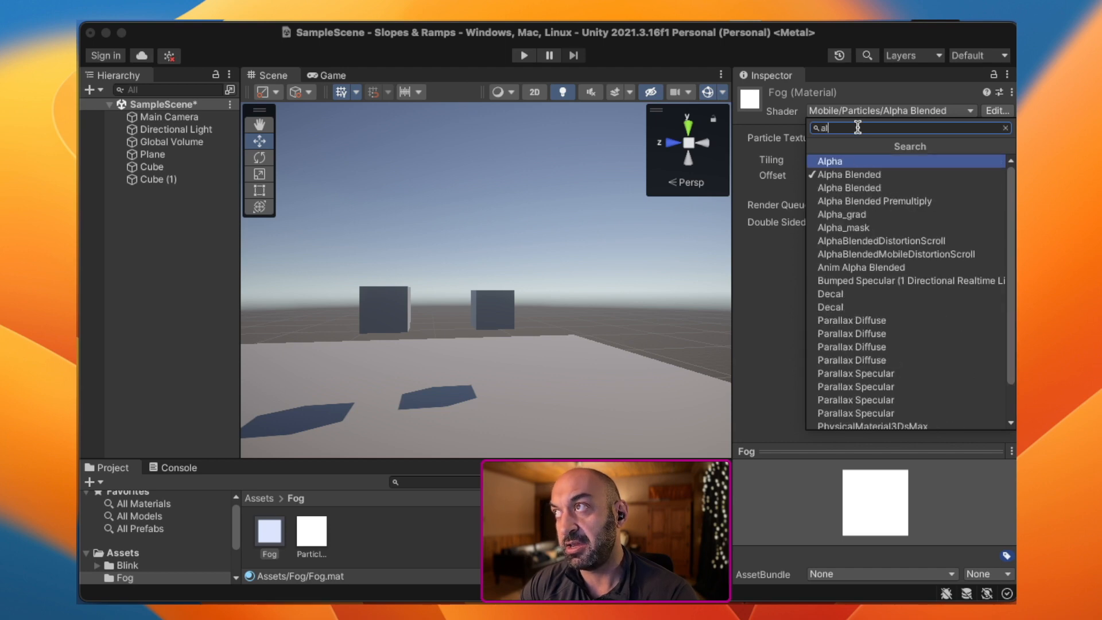
{"action": "left_click", "coordinate": [858, 188]}
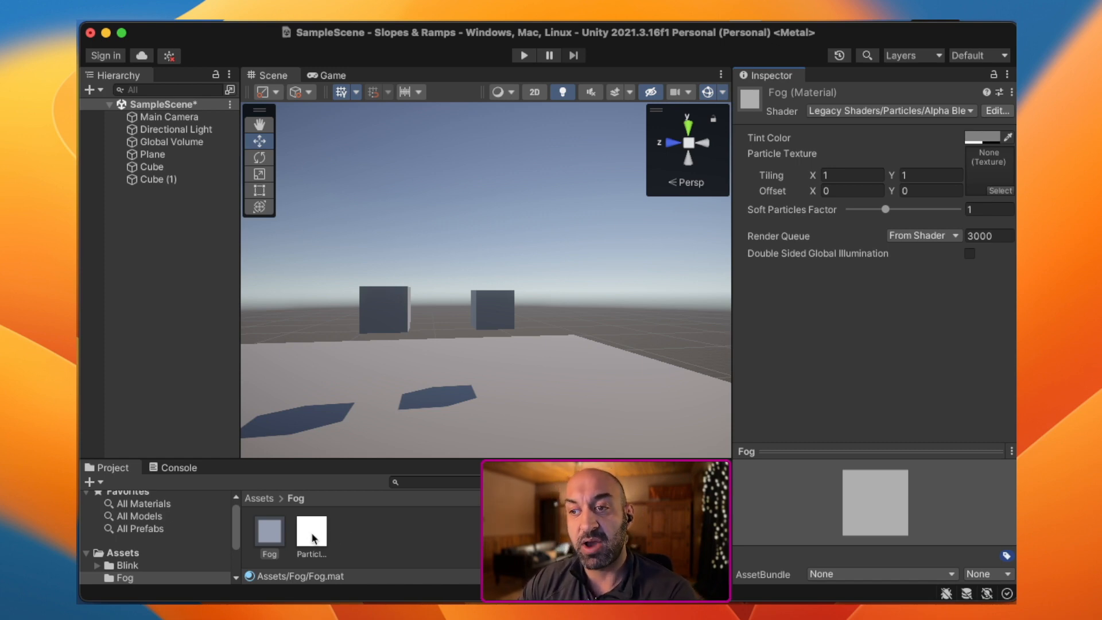
{"action": "left_click_drag", "start_coordinate": [311, 537], "coordinate": [988, 175]}
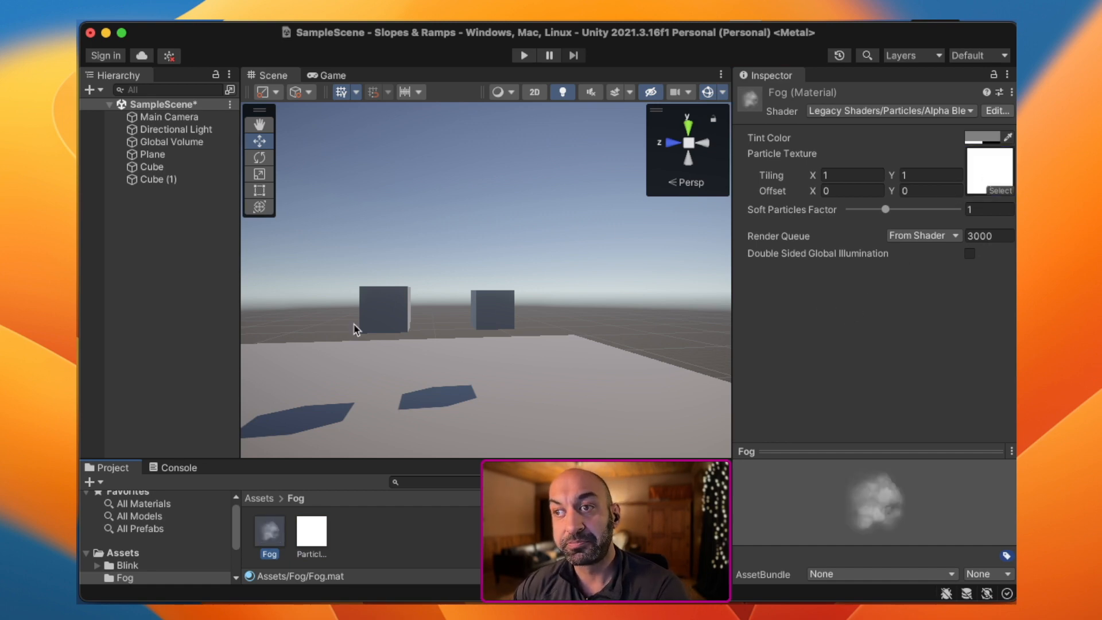
{"action": "left_click", "coordinate": [383, 553]}
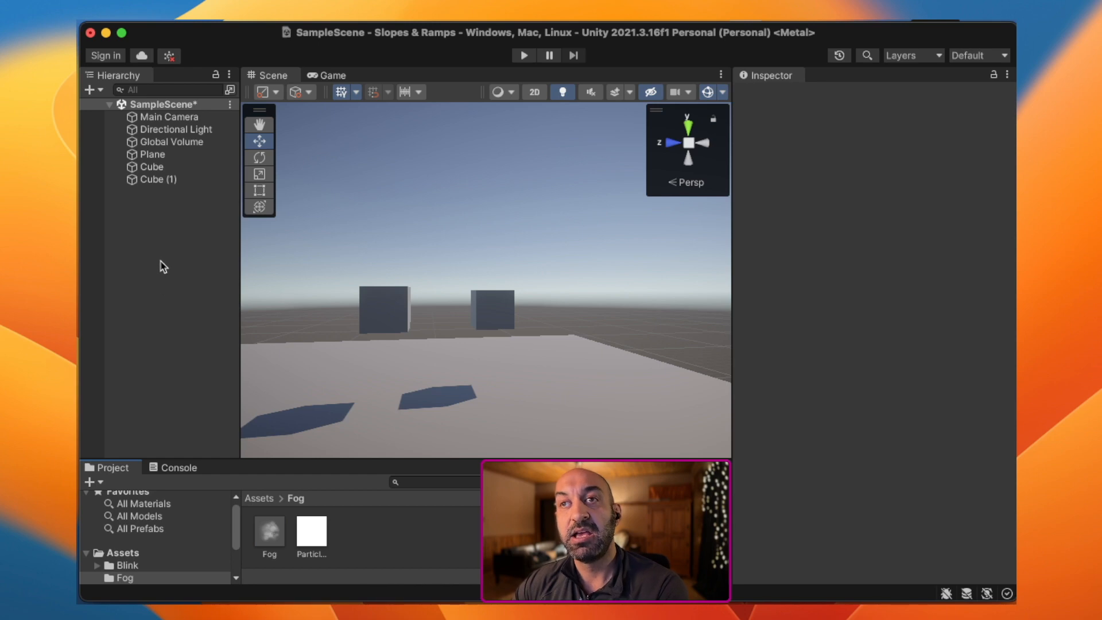
Step: Create an empty game object at the scene root and name it Fog Container
{"action": "right_click", "coordinate": [154, 241]}
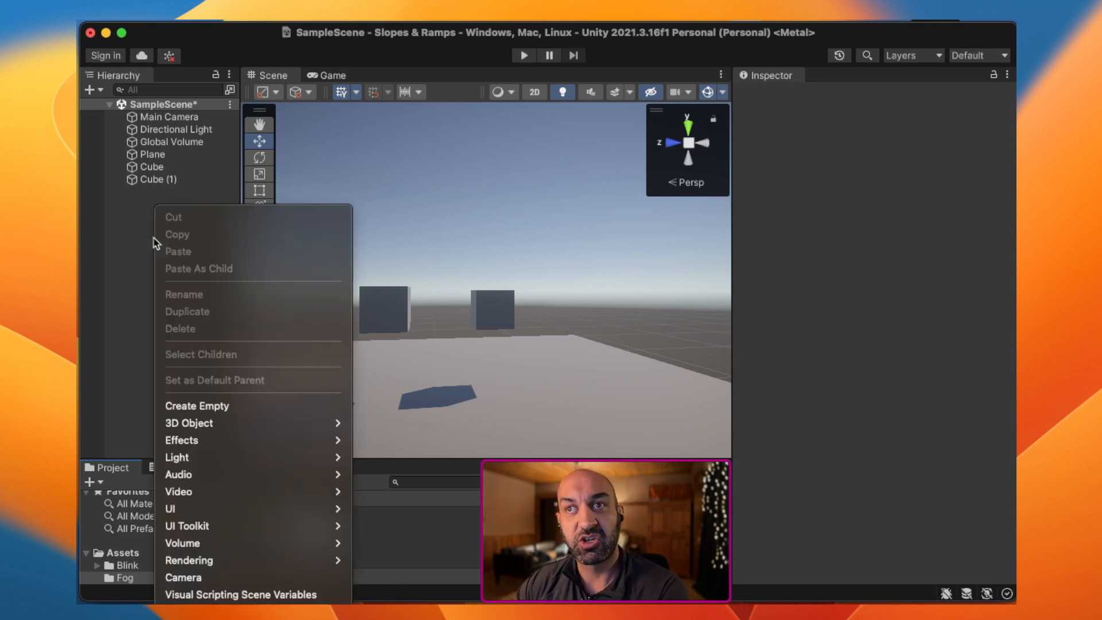
{"action": "left_click", "coordinate": [207, 406]}
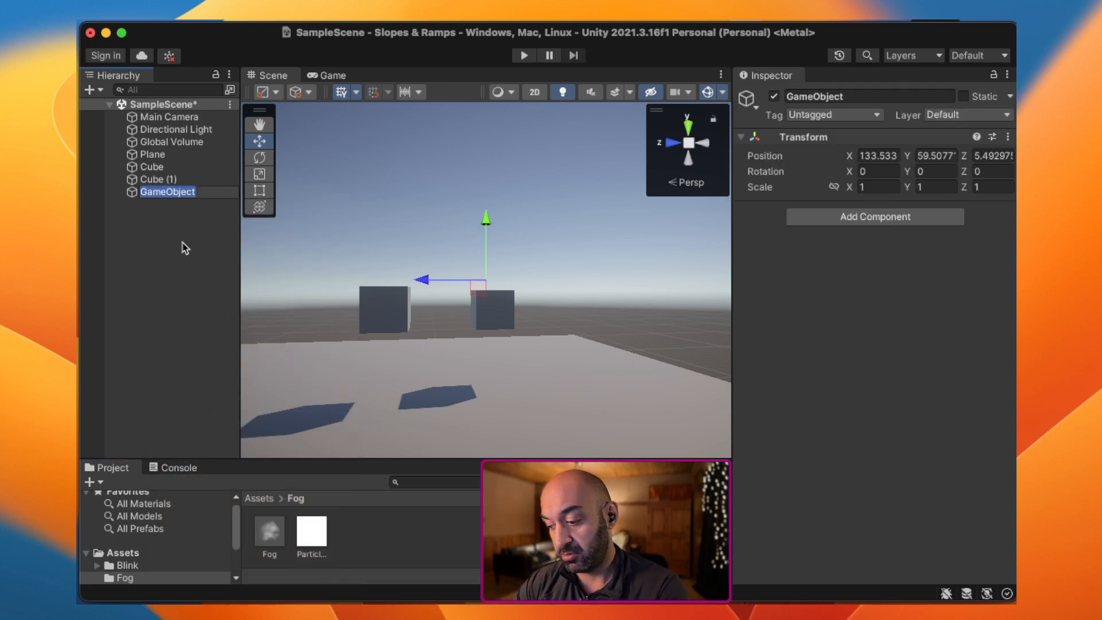
{"action": "type", "text": "G"}
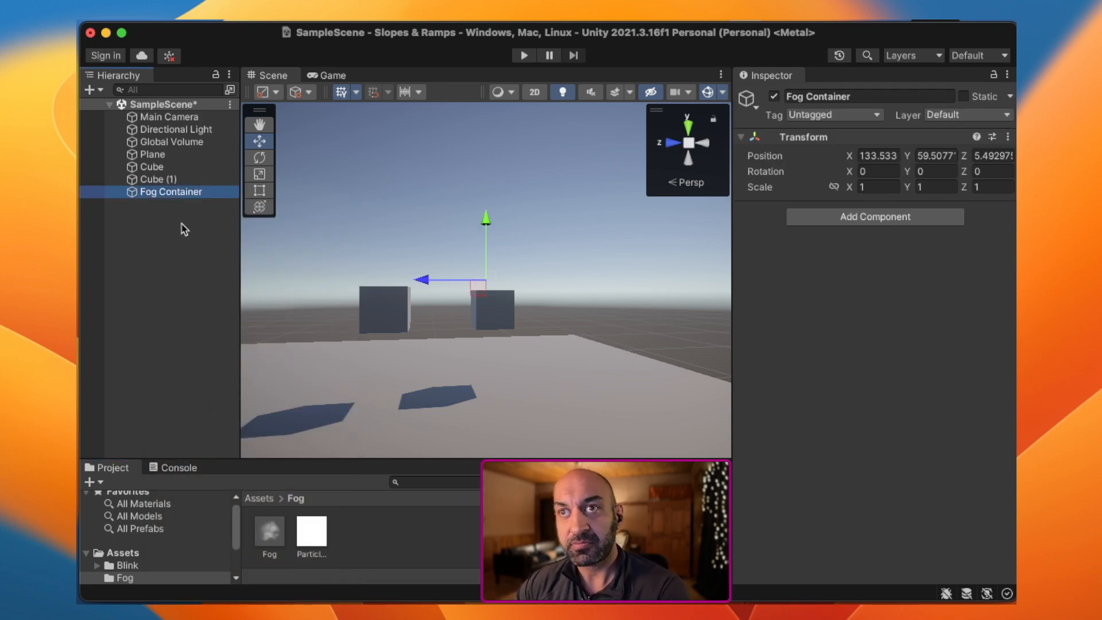
Step: Add a Particle System as a child of the Fog Container, keeping its default name
{"action": "right_click", "coordinate": [166, 198]}
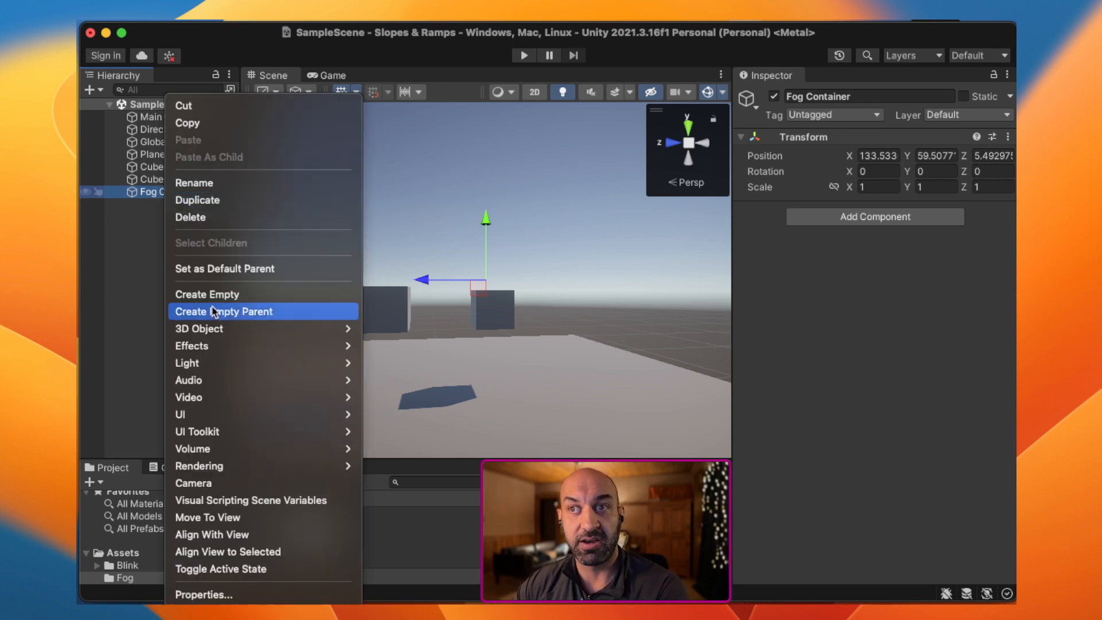
{"action": "mouse_move", "coordinate": [225, 345]}
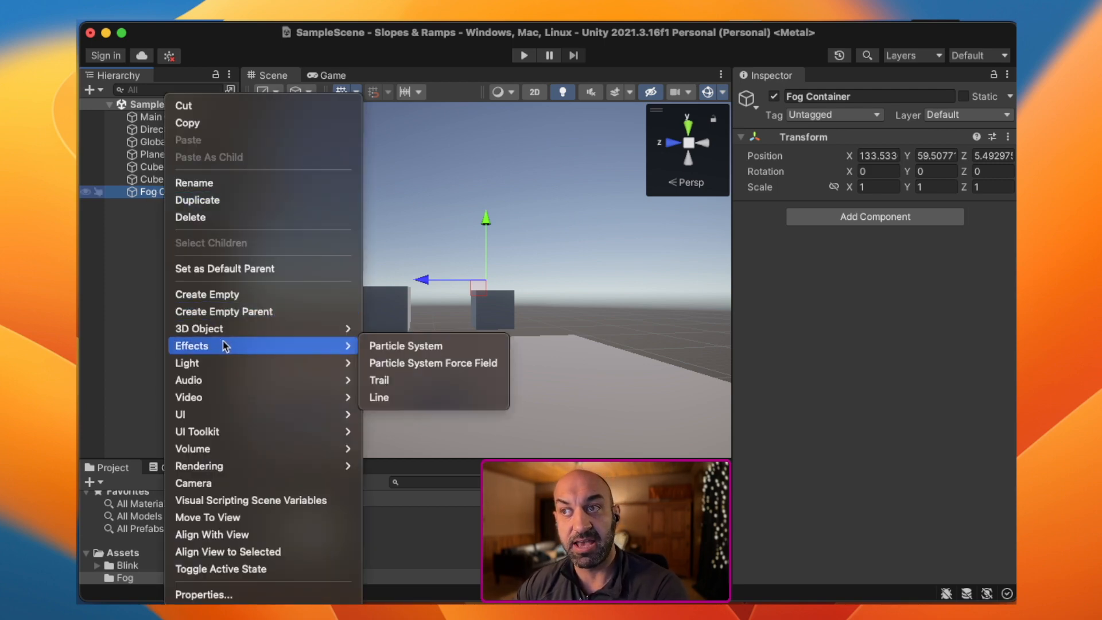
{"action": "left_click", "coordinate": [472, 346]}
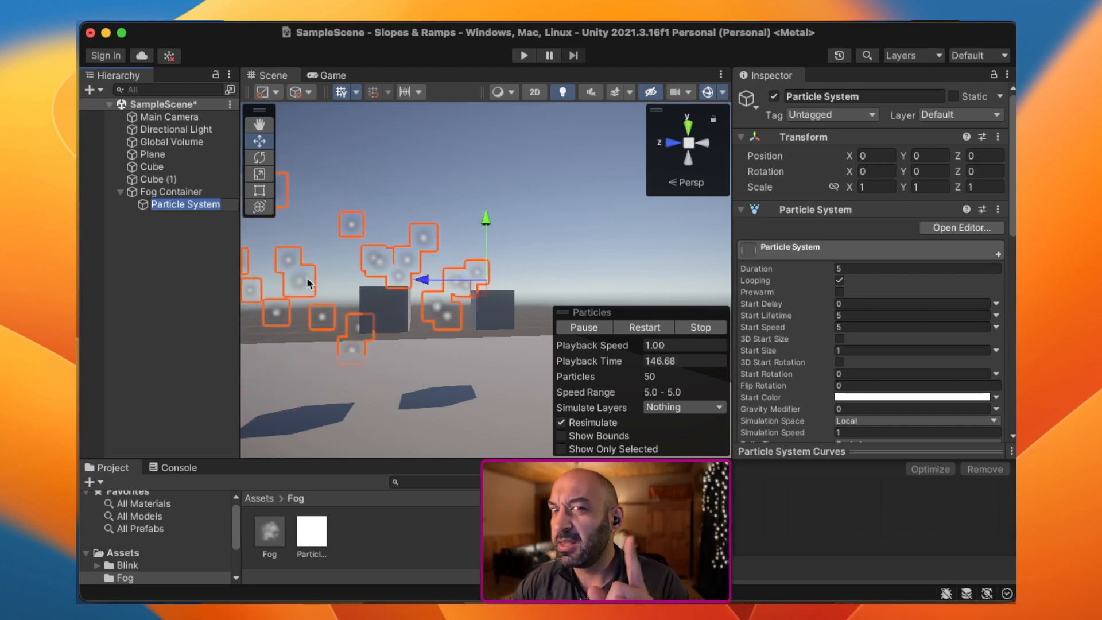
{"action": "left_click", "coordinate": [158, 281]}
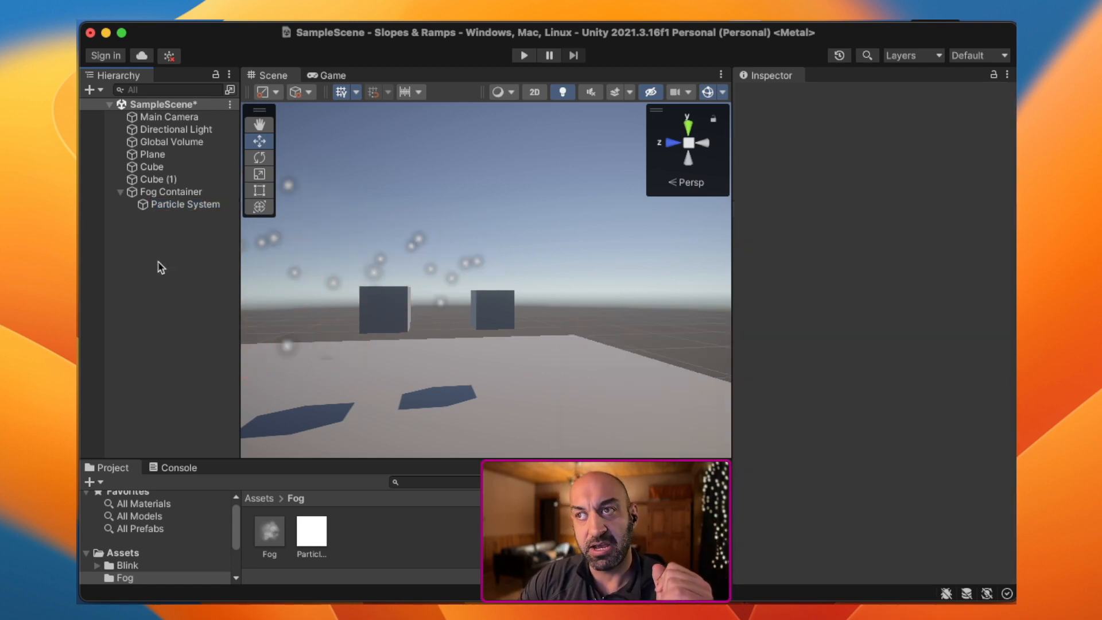
Step: Deactivate the Fog Container object in the scene
{"action": "left_click", "coordinate": [171, 198]}
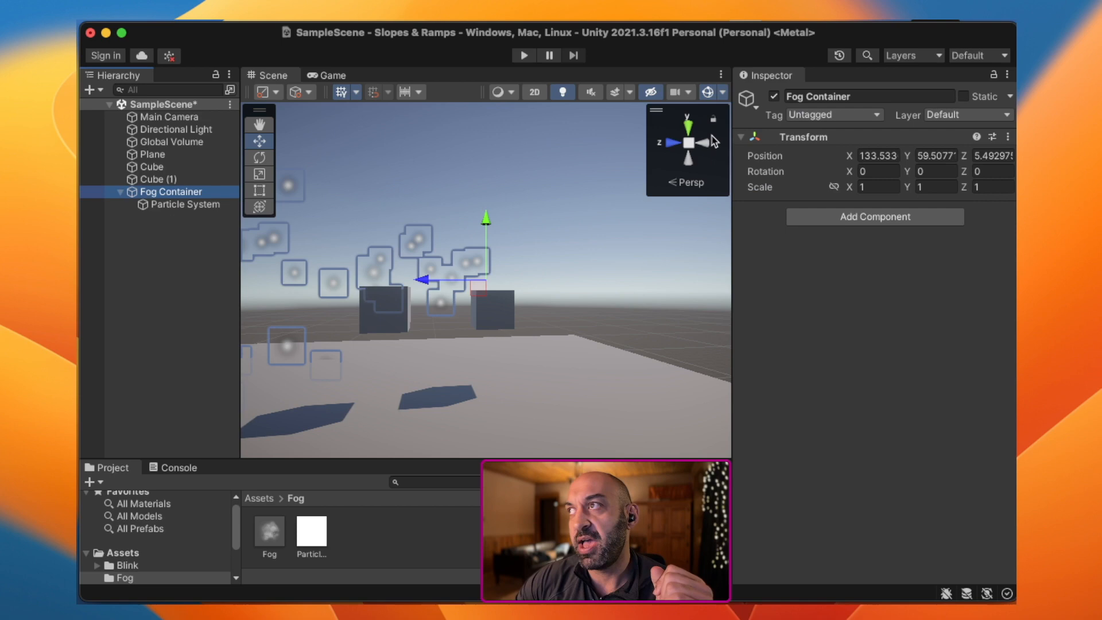
{"action": "left_click", "coordinate": [773, 98]}
{"action": "left_click", "coordinate": [162, 260]}
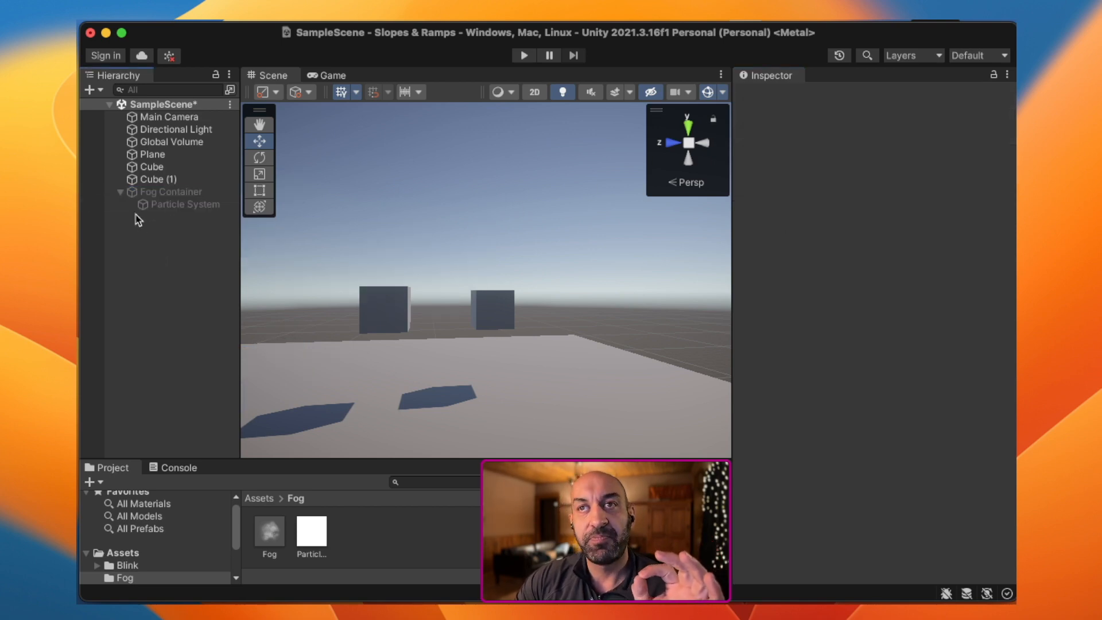
Step: Add a standalone Particle System at the scene root, look over its default settings, and delete it
{"action": "right_click", "coordinate": [151, 248]}
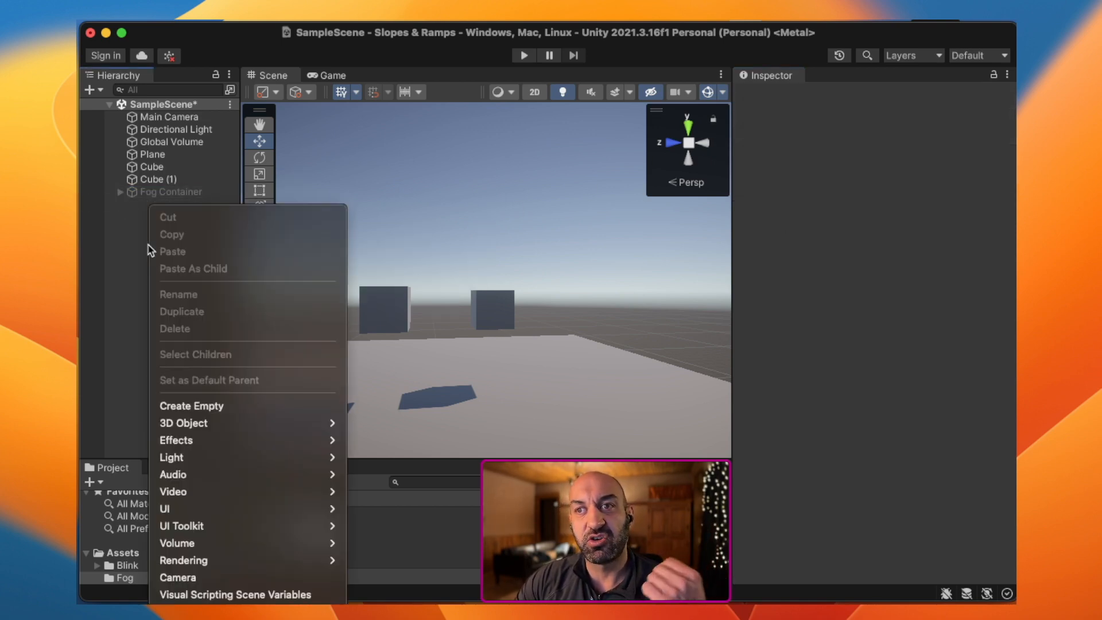
{"action": "mouse_move", "coordinate": [258, 439]}
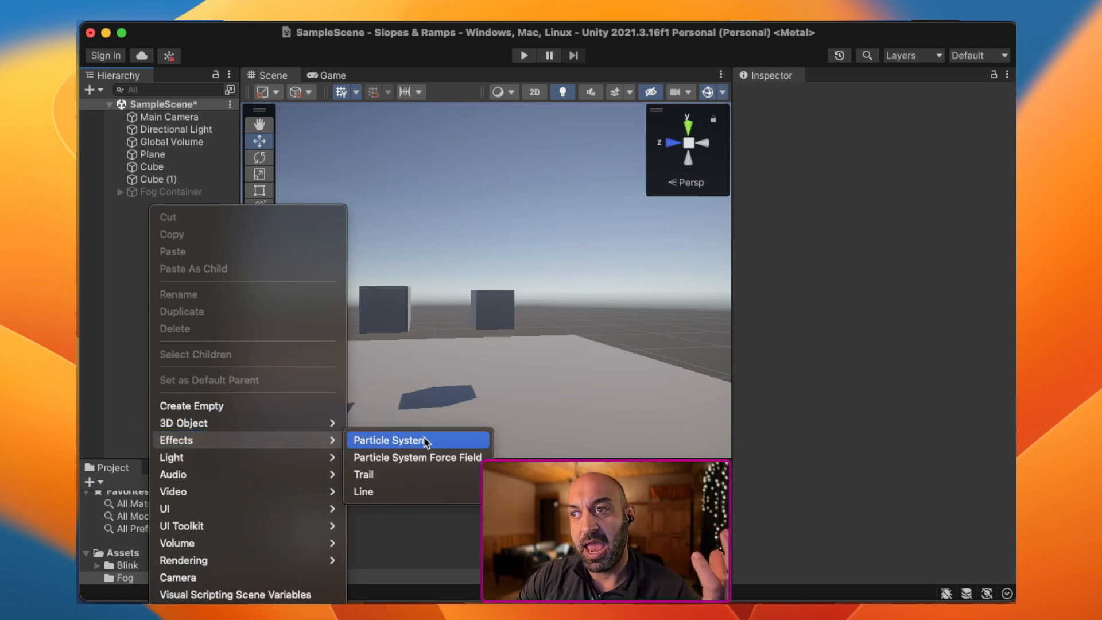
{"action": "left_click", "coordinate": [457, 441]}
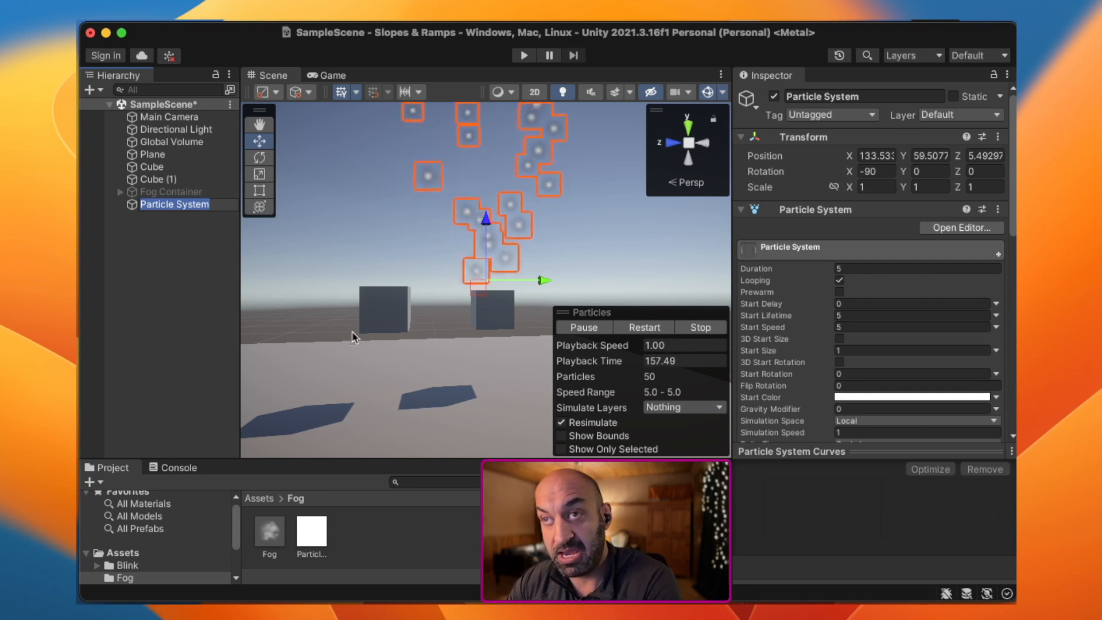
{"action": "left_click", "coordinate": [134, 207]}
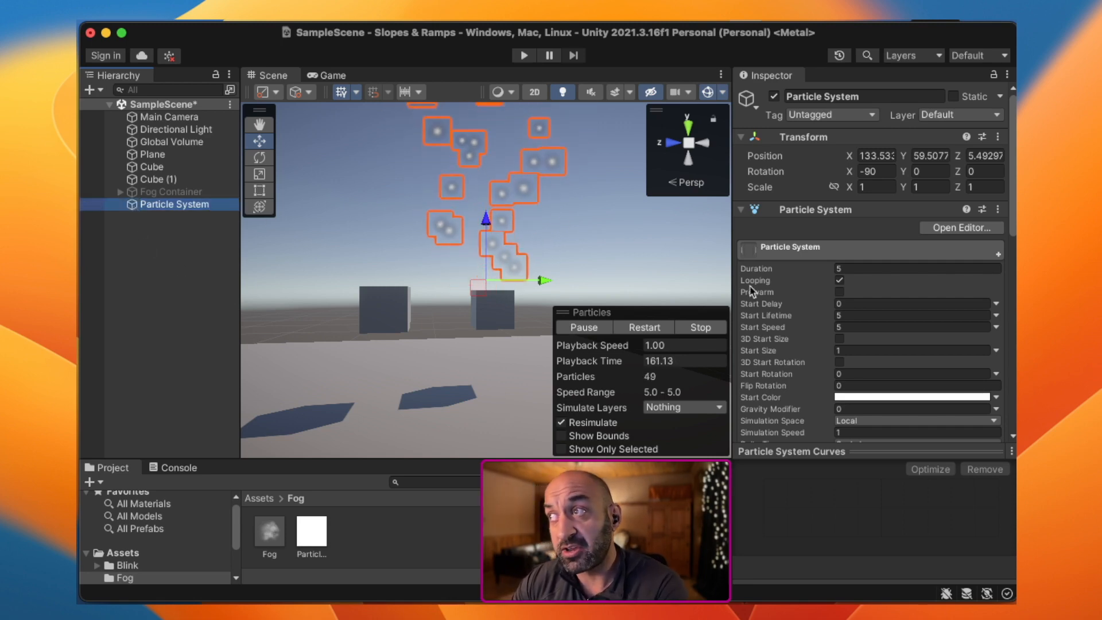
{"action": "scroll", "coordinate": [820, 319], "scroll_direction": "down", "scroll_amount": 3}
{"action": "scroll", "coordinate": [824, 321], "scroll_direction": "up", "scroll_amount": 3}
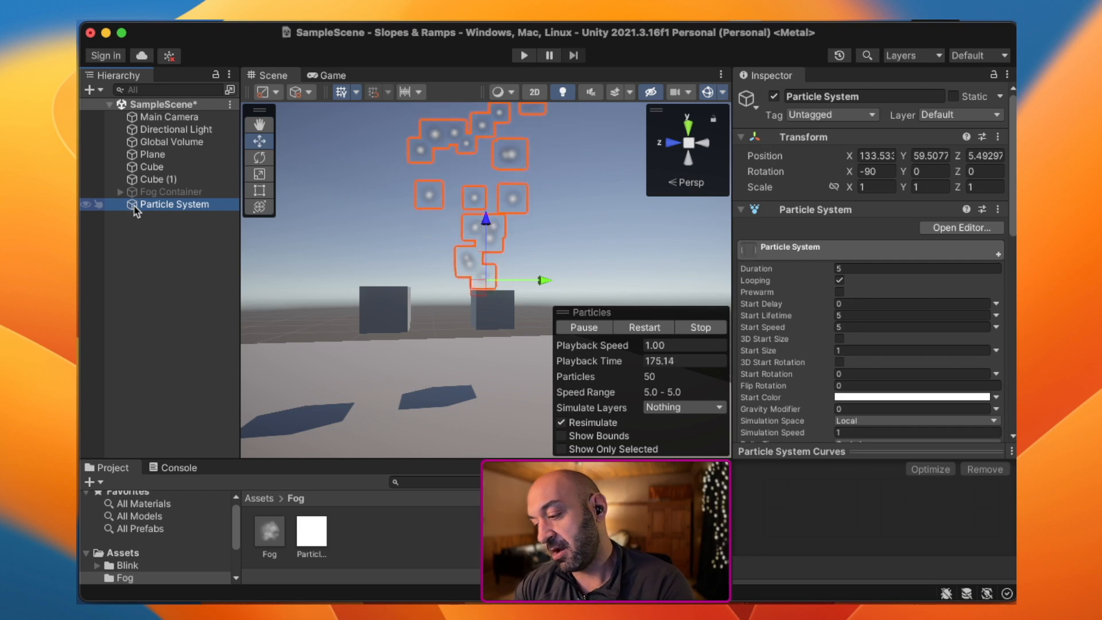
{"action": "key", "text": "super+BackSpace"}
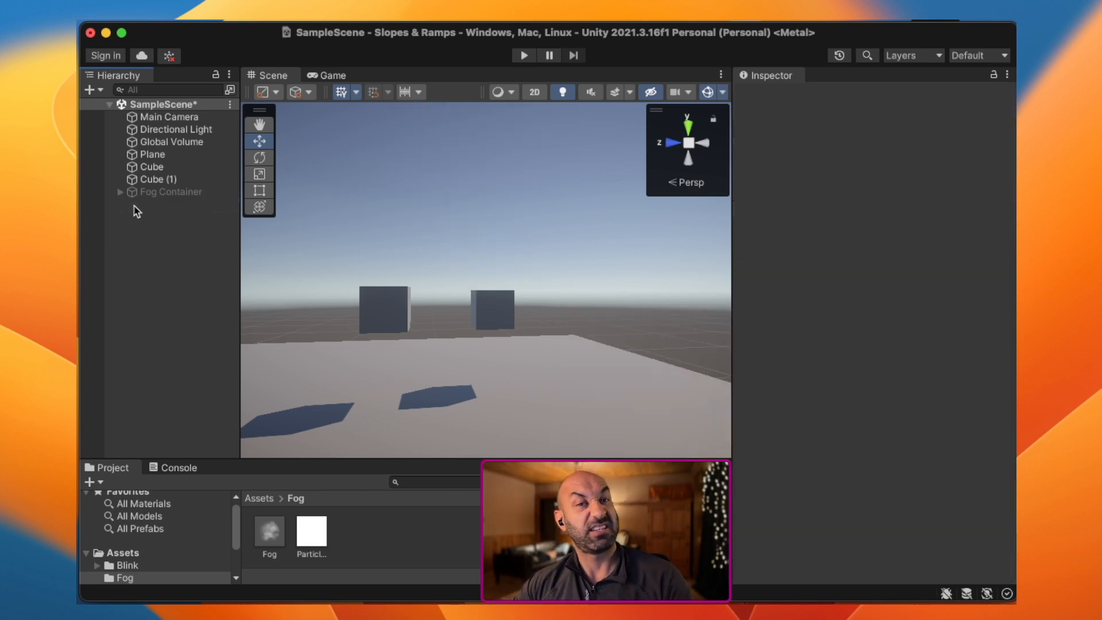
Step: Reactivate the Fog Container and assign the Fog material to the renderer of its child Particle System
{"action": "left_click", "coordinate": [204, 190]}
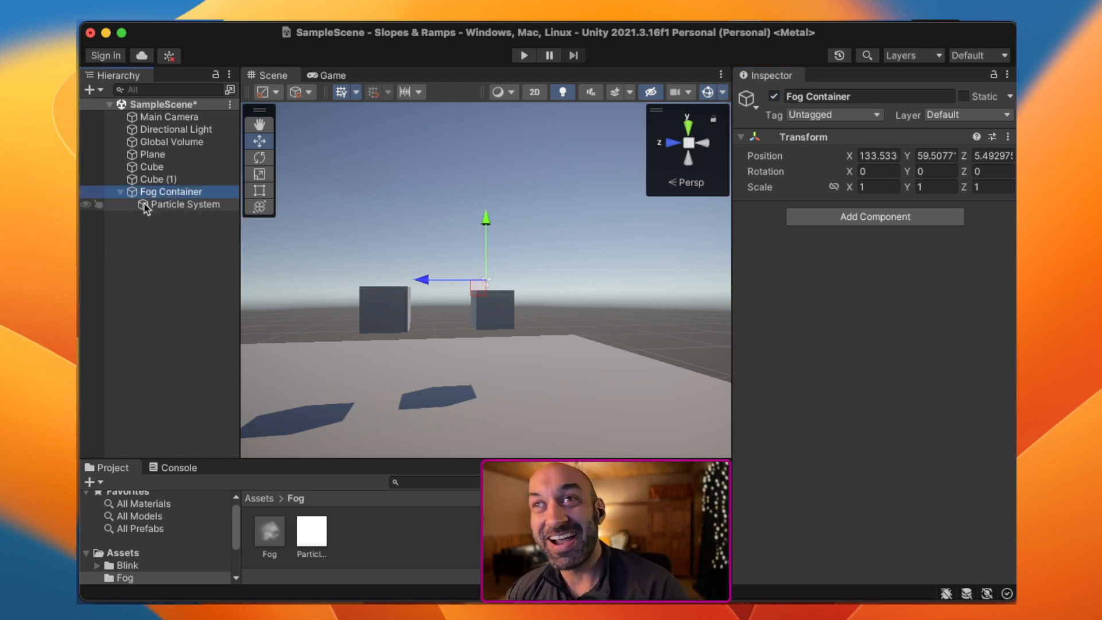
{"action": "left_click", "coordinate": [172, 204]}
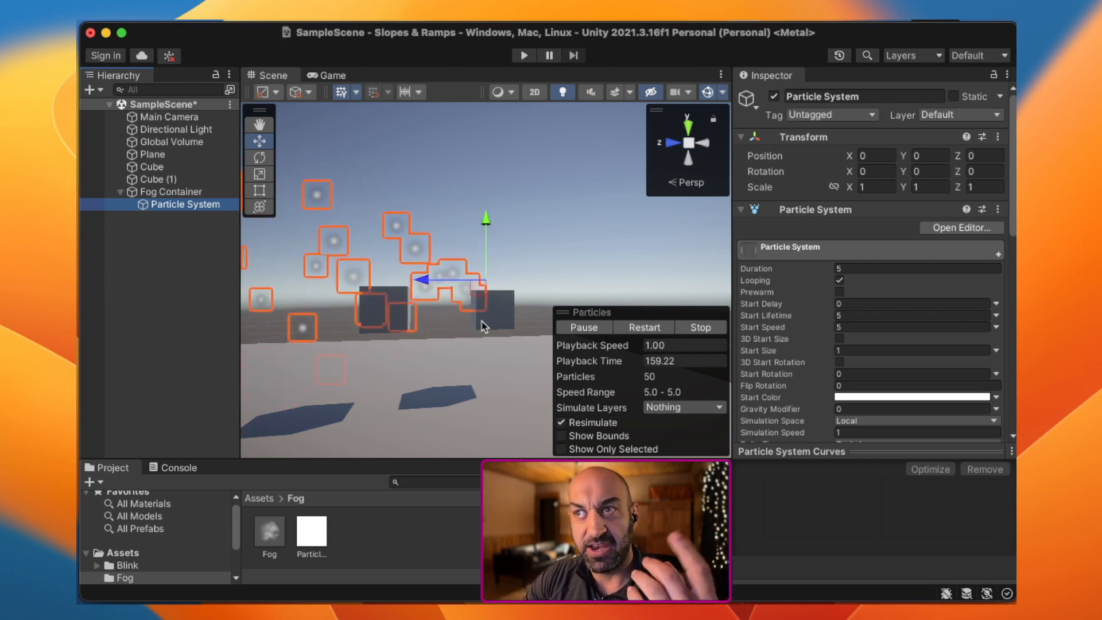
{"action": "left_click", "coordinate": [809, 254]}
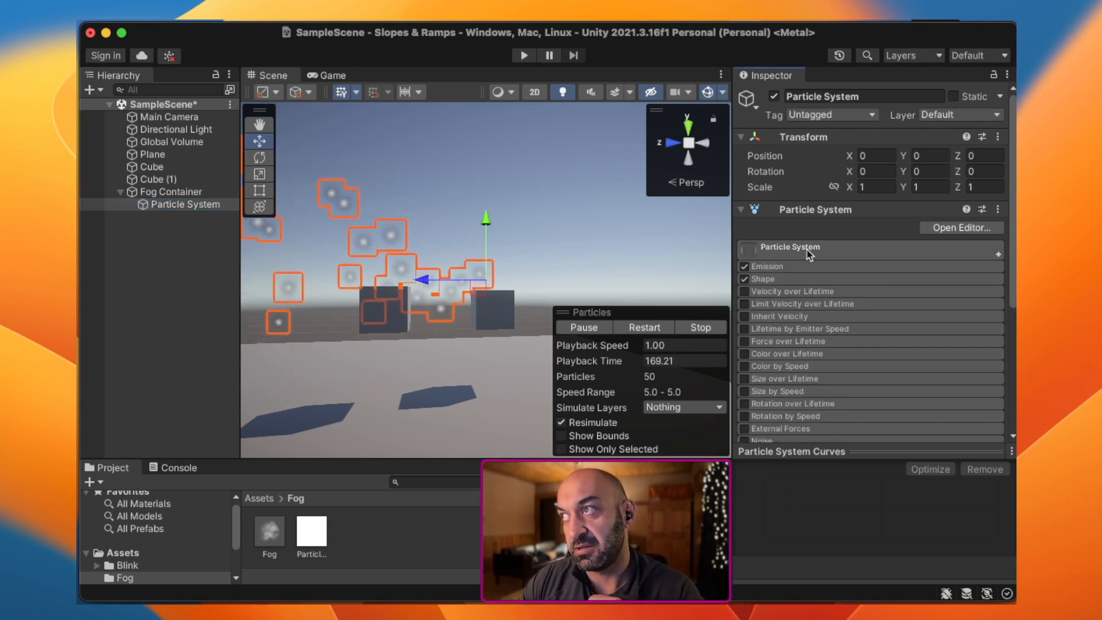
{"action": "scroll", "coordinate": [792, 284], "scroll_direction": "down", "scroll_amount": 5}
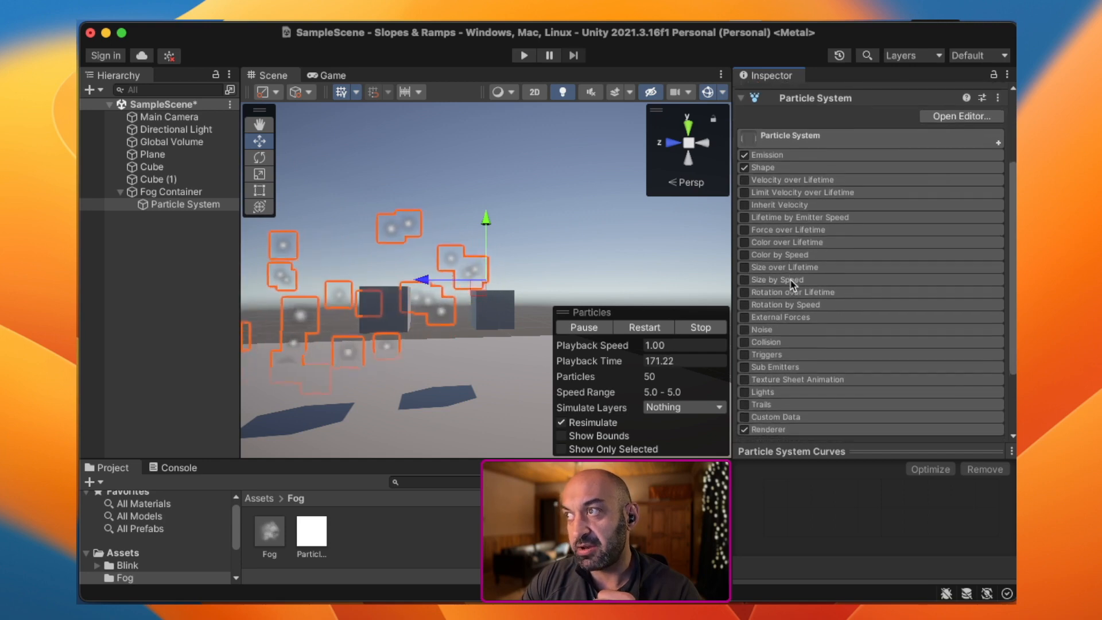
{"action": "scroll", "coordinate": [791, 284], "scroll_direction": "down", "scroll_amount": 4}
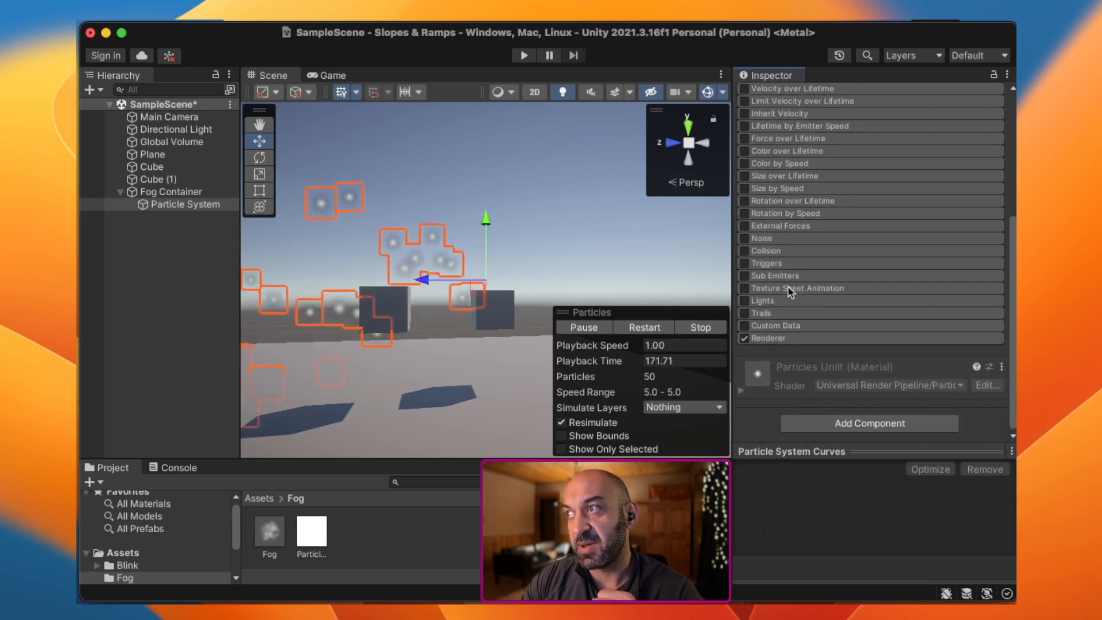
{"action": "left_click", "coordinate": [806, 339]}
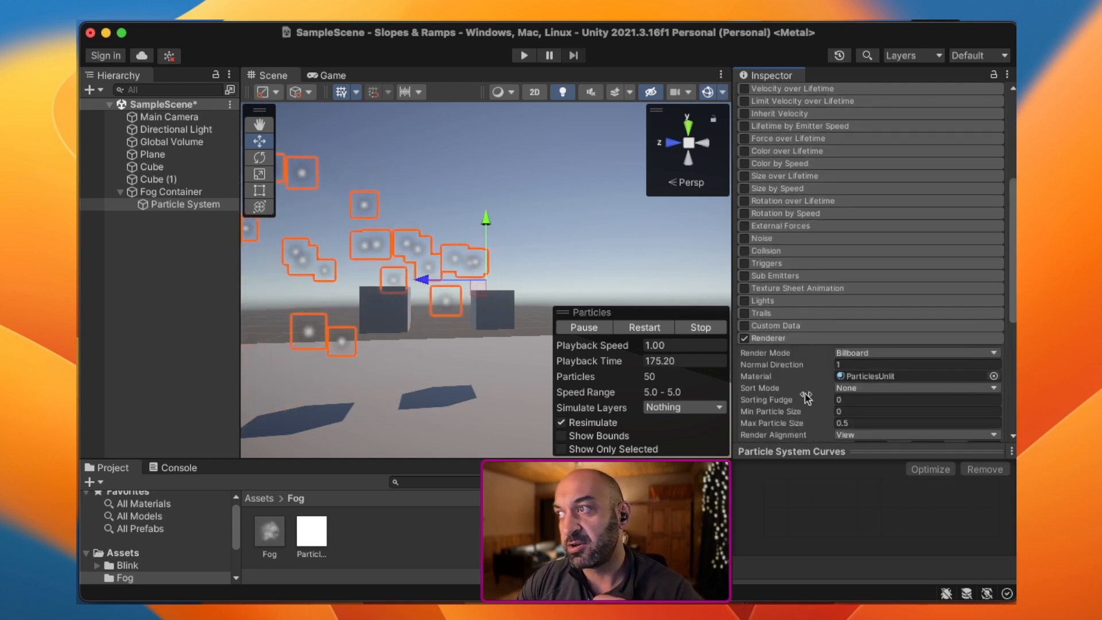
{"action": "scroll", "coordinate": [767, 384], "scroll_direction": "down", "scroll_amount": 1}
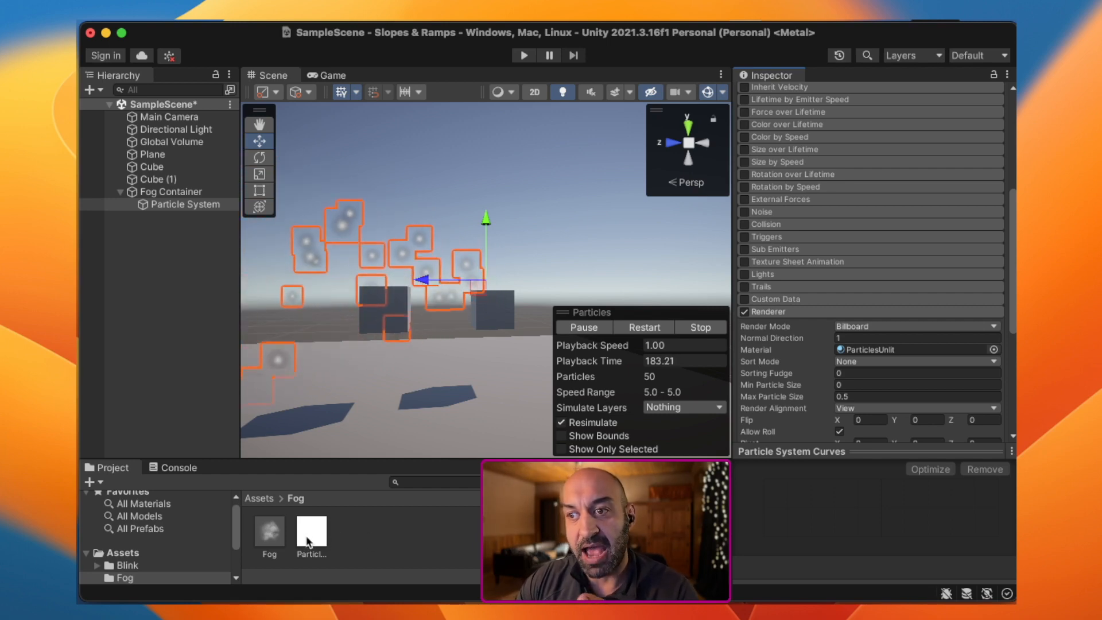
{"action": "left_click_drag", "start_coordinate": [270, 540], "coordinate": [863, 163]}
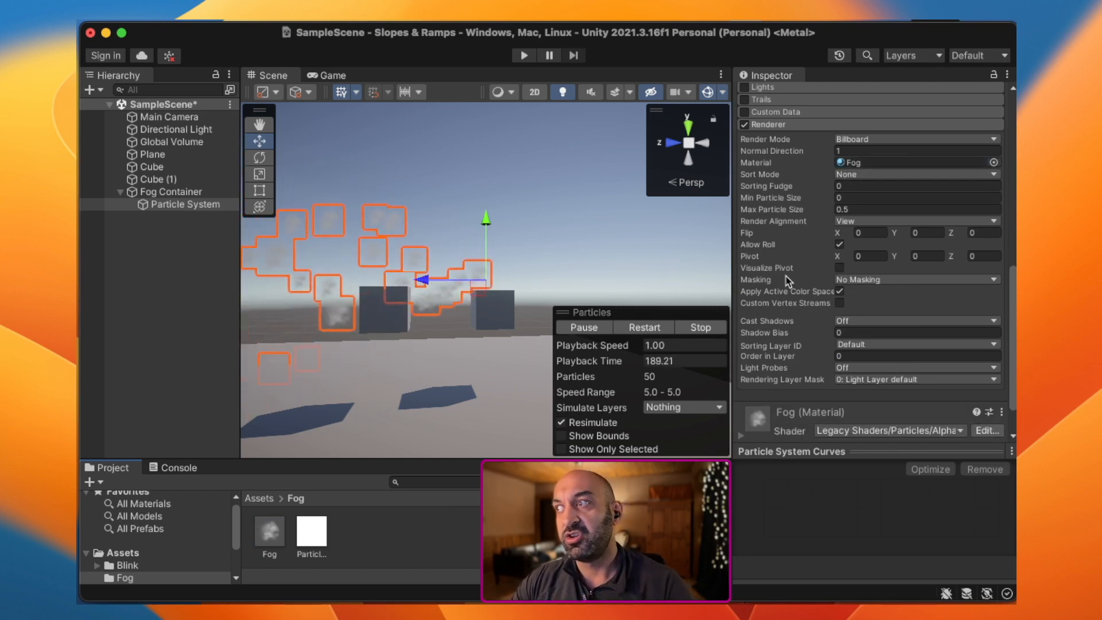
{"action": "scroll", "coordinate": [788, 281], "scroll_direction": "up", "scroll_amount": 3}
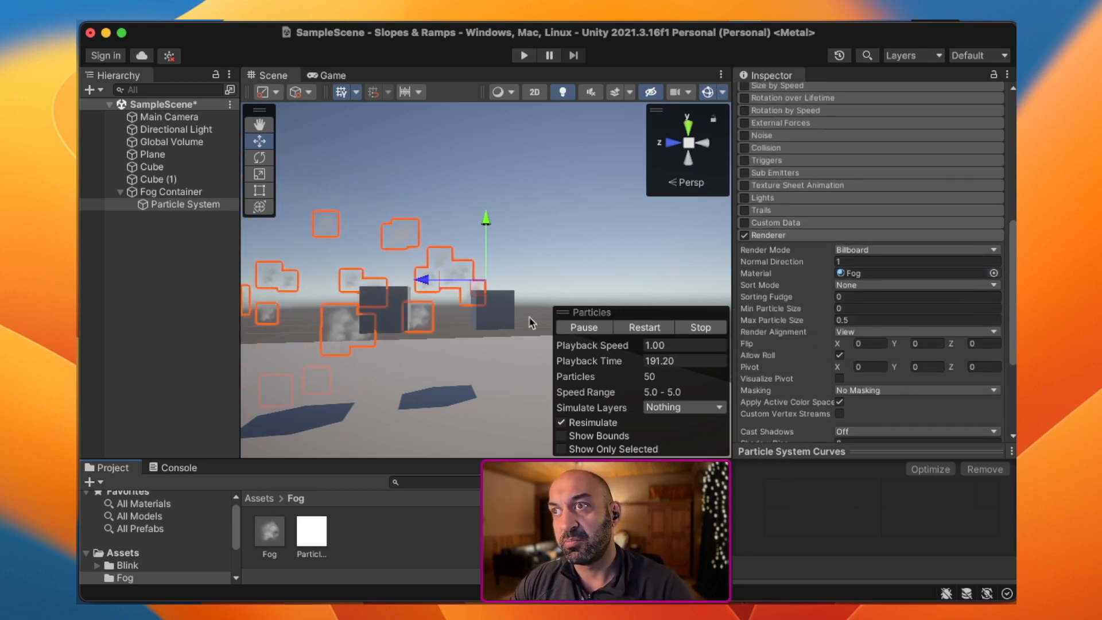
{"action": "mouse_move", "coordinate": [469, 329]}
{"action": "right_mouse_down"}
{"action": "mouse_move", "coordinate": [395, 342]}
{"action": "mouse_move", "coordinate": [462, 337]}
{"action": "right_mouse_up"}
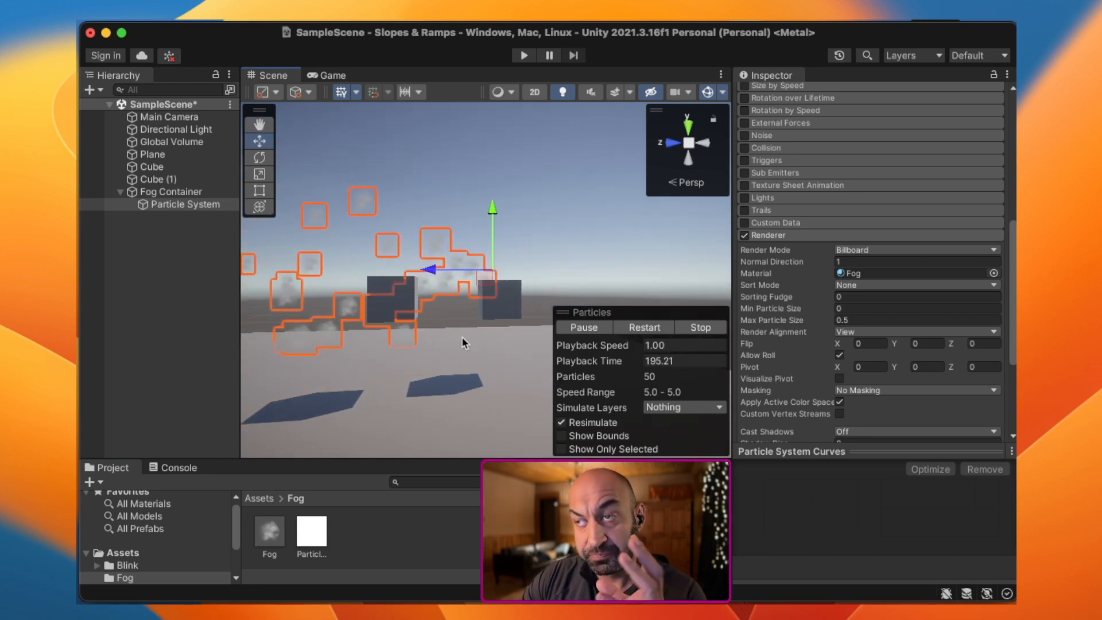
{"action": "left_click", "coordinate": [797, 236]}
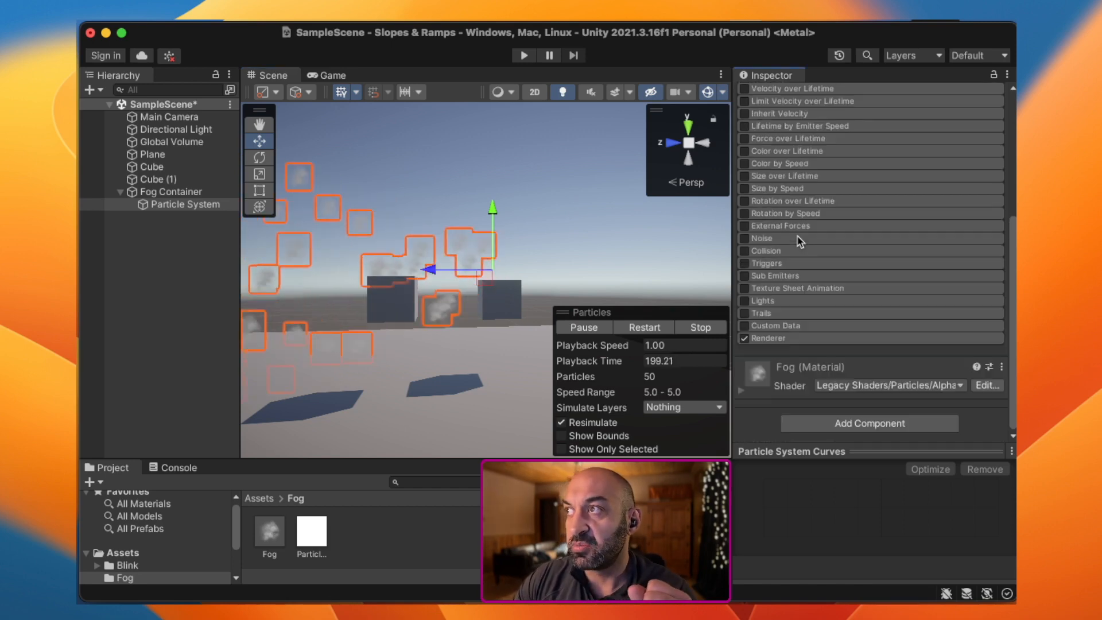
Step: Set the Particle System's Start Speed to random between two constants, 0 and 5
{"action": "scroll", "coordinate": [797, 249], "scroll_direction": "up", "scroll_amount": 10}
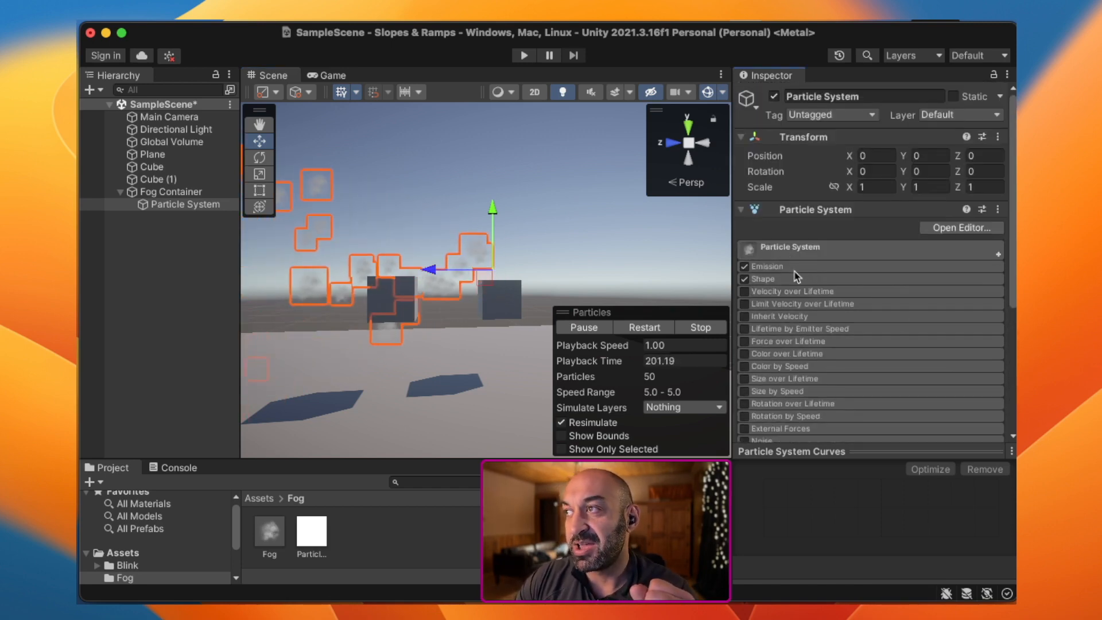
{"action": "left_click", "coordinate": [802, 253]}
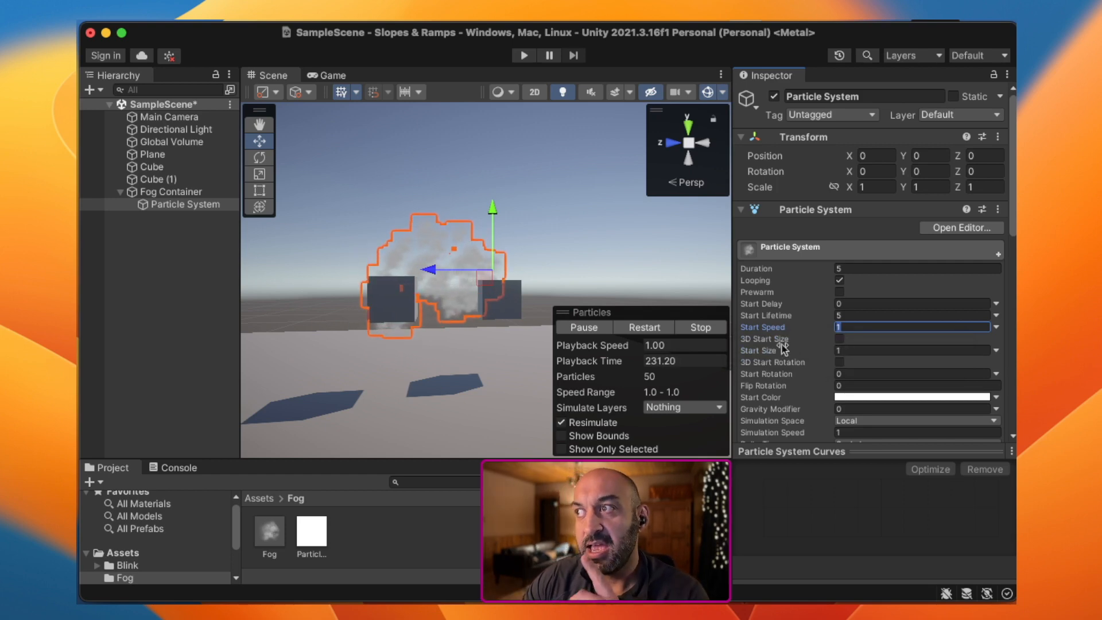
{"action": "left_click", "coordinate": [996, 327]}
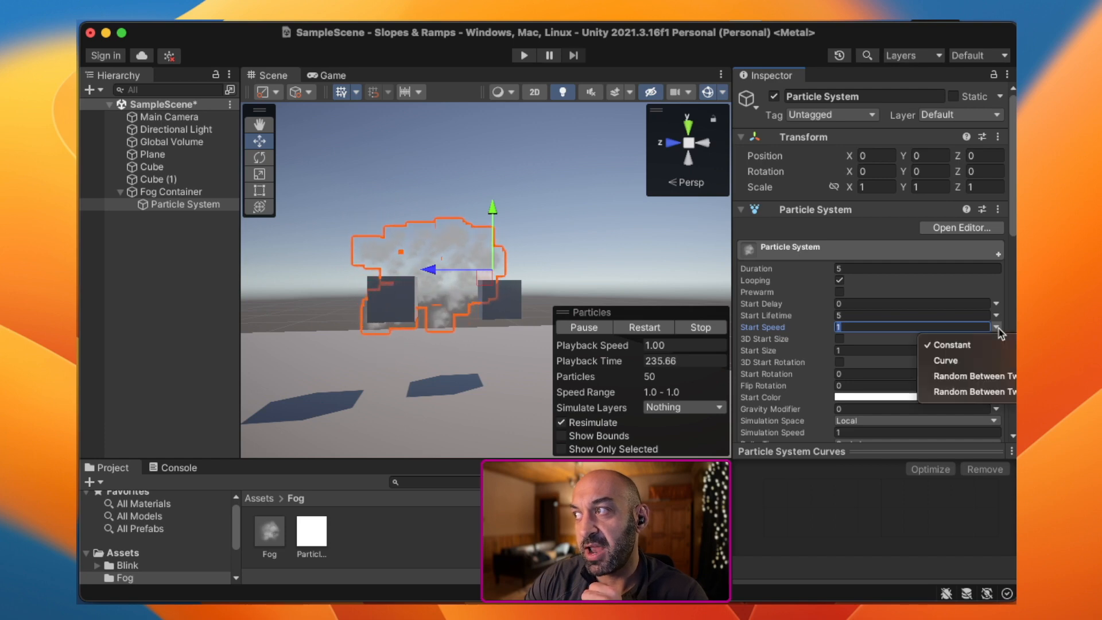
{"action": "left_click", "coordinate": [986, 377]}
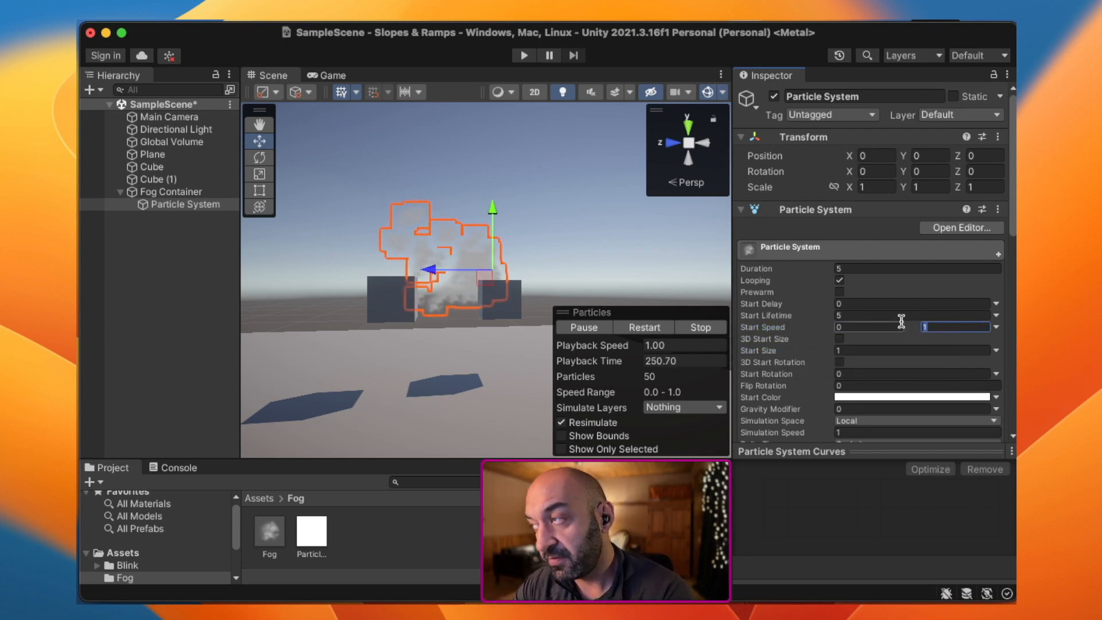
{"action": "type", "text": "5"}
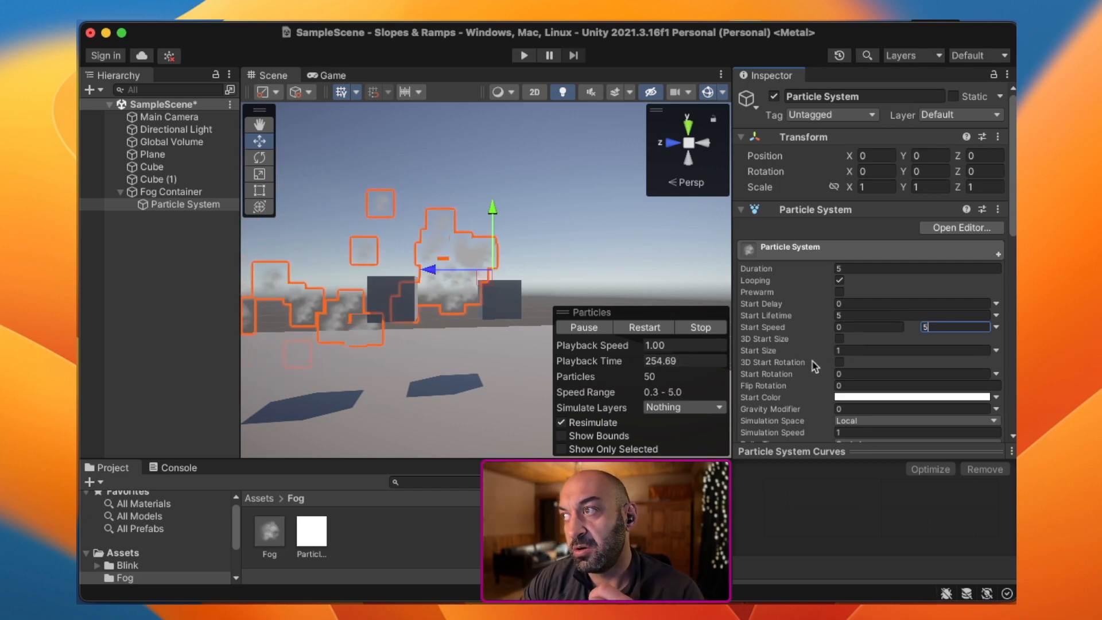
{"action": "right_click_drag", "start_coordinate": [531, 339], "coordinate": [493, 377]}
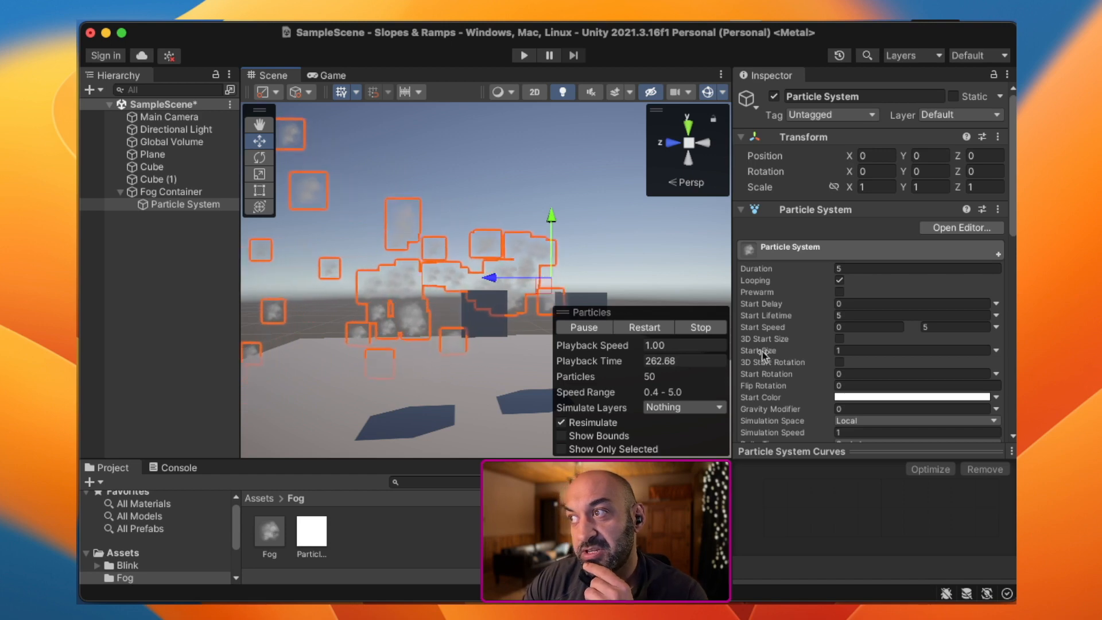
Step: Try particle Start Size values of 10 and 2, and set the Start Size back to 1
{"action": "left_click", "coordinate": [841, 349]}
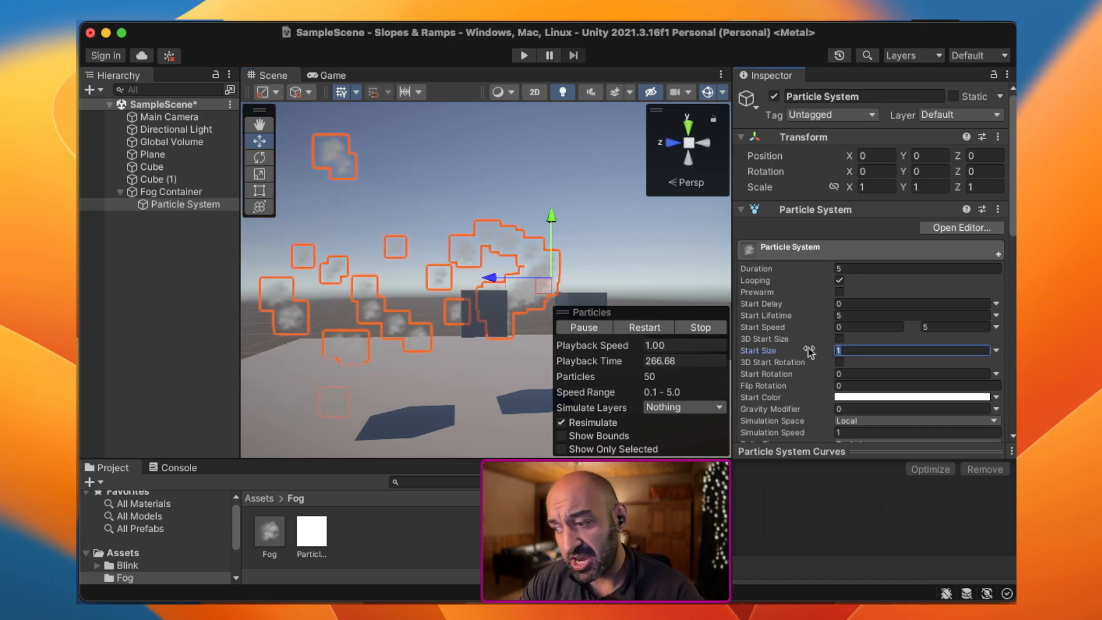
{"action": "type", "text": "10"}
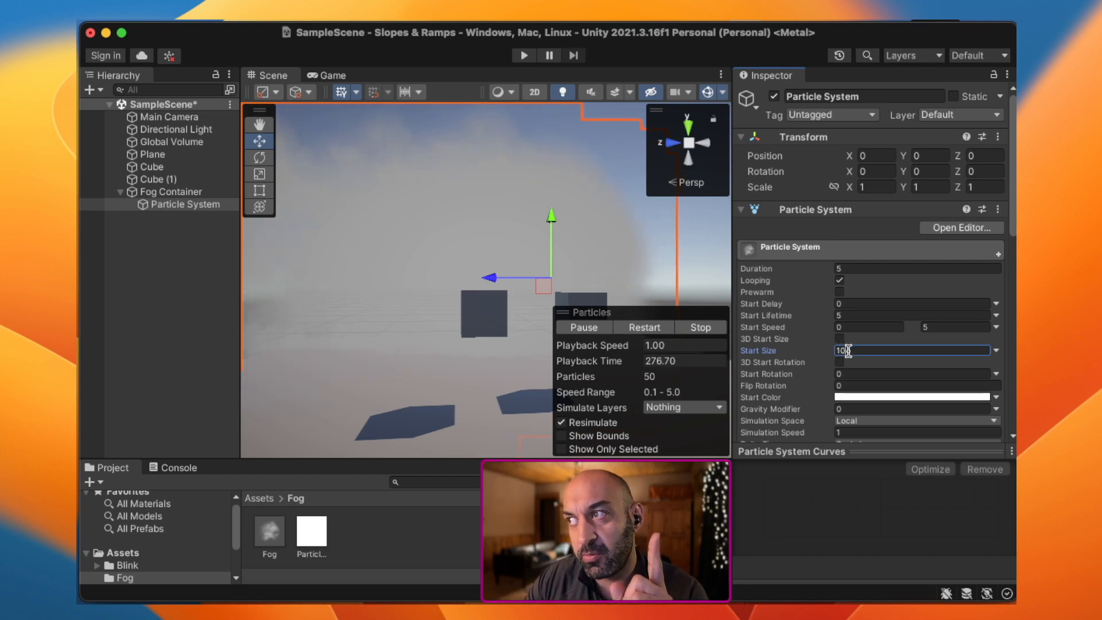
{"action": "left_click_drag", "start_coordinate": [846, 350], "coordinate": [823, 357]}
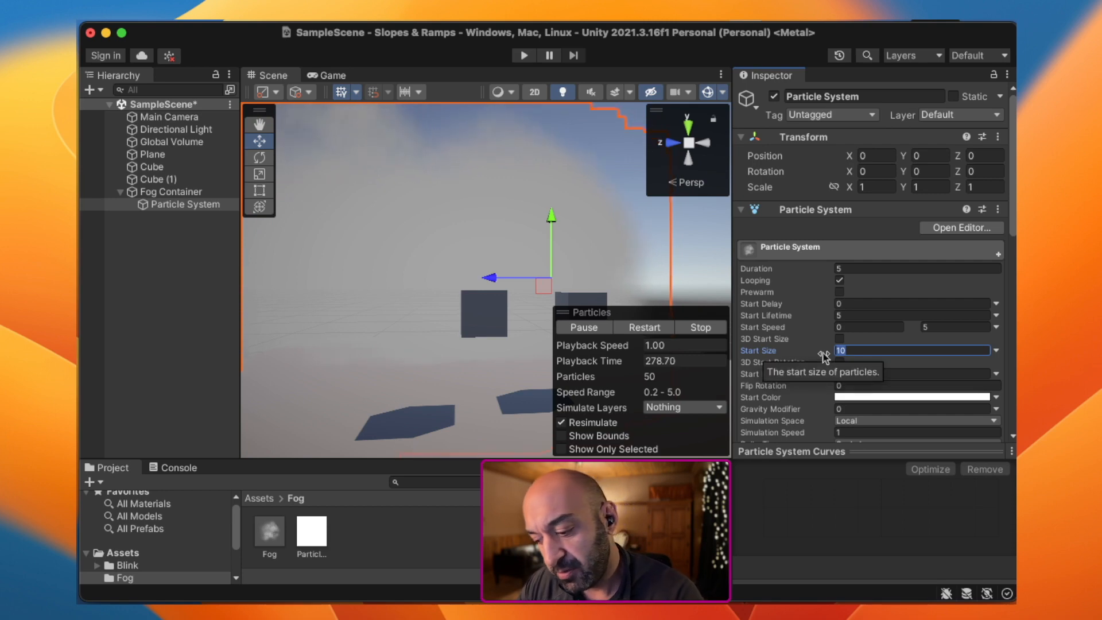
{"action": "type", "text": "2"}
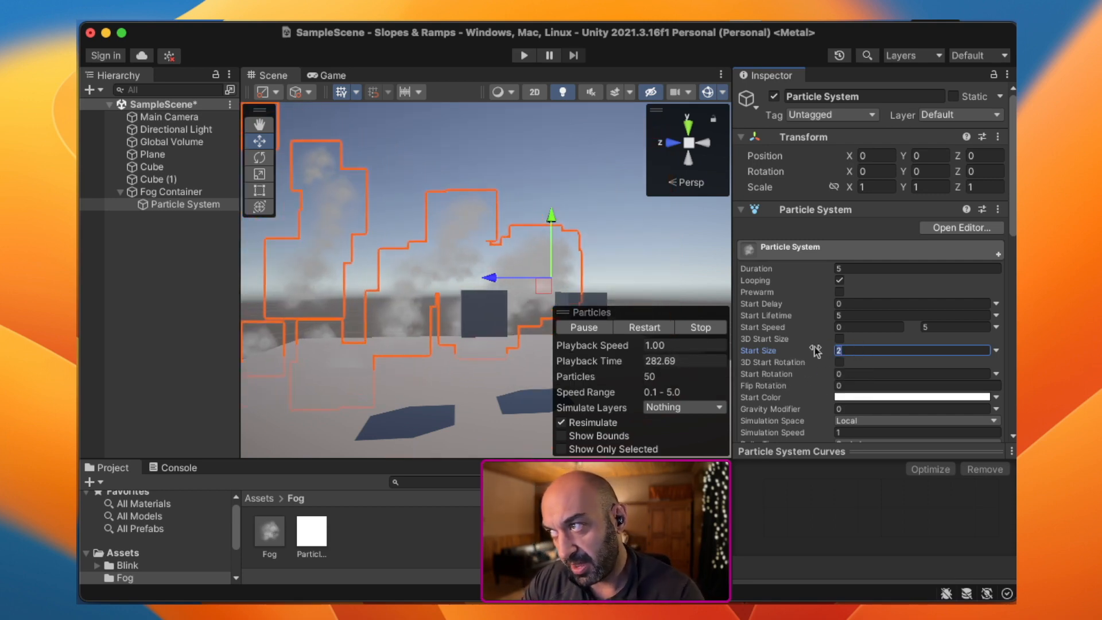
{"action": "key", "text": "BackSpace"}
{"action": "type", "text": "1"}
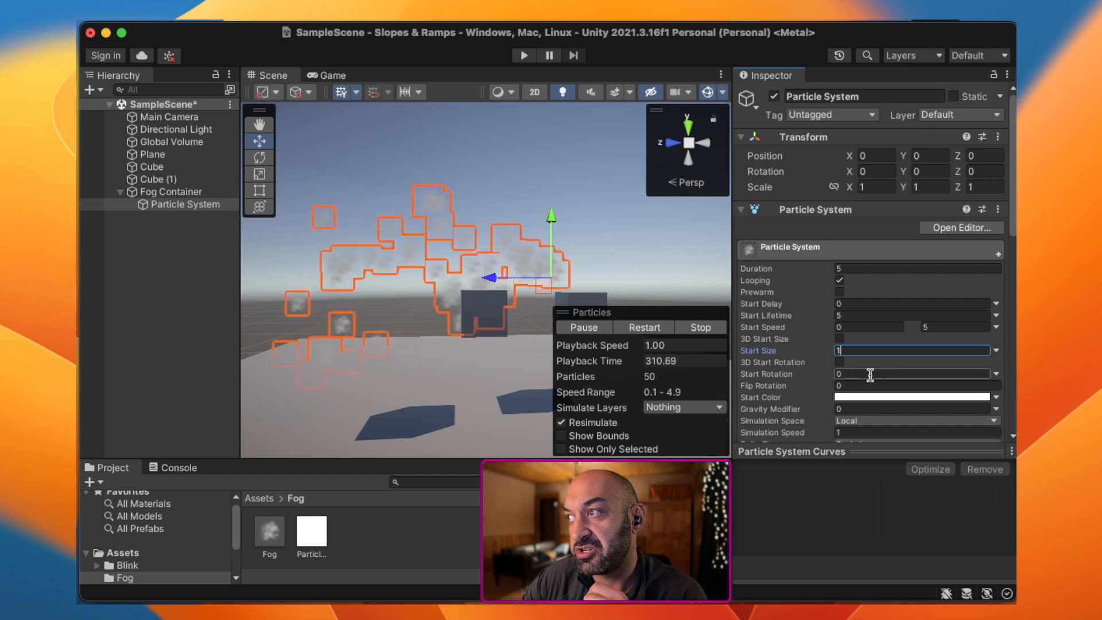
Step: Switch the particles' Start Rotation to a curve and shape it to rise from about -180 to 180
{"action": "left_click", "coordinate": [996, 375]}
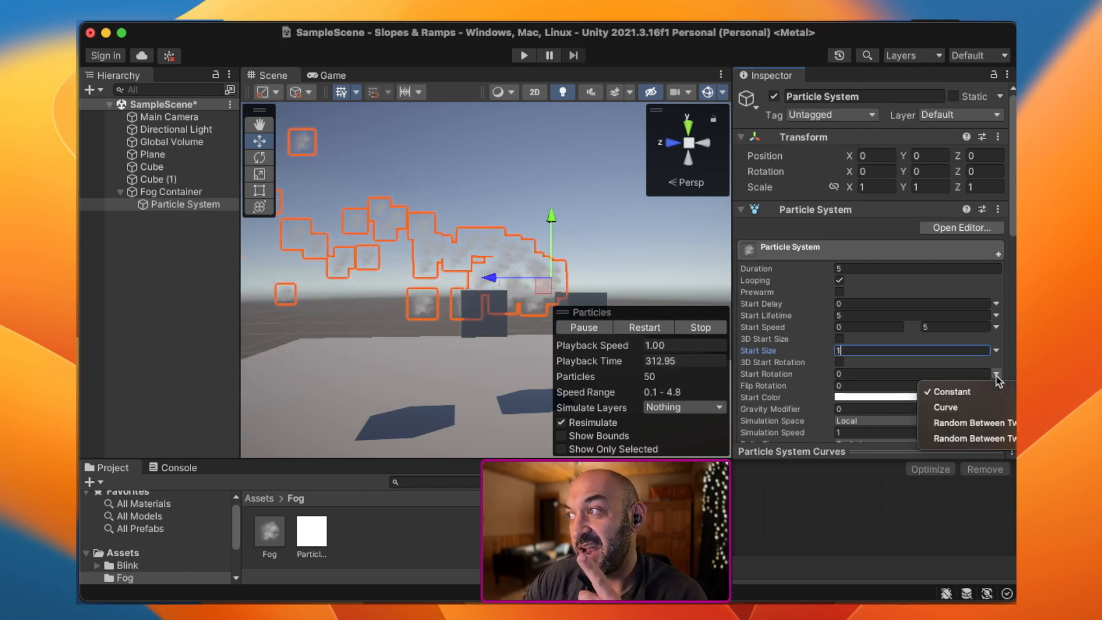
{"action": "left_click", "coordinate": [970, 407]}
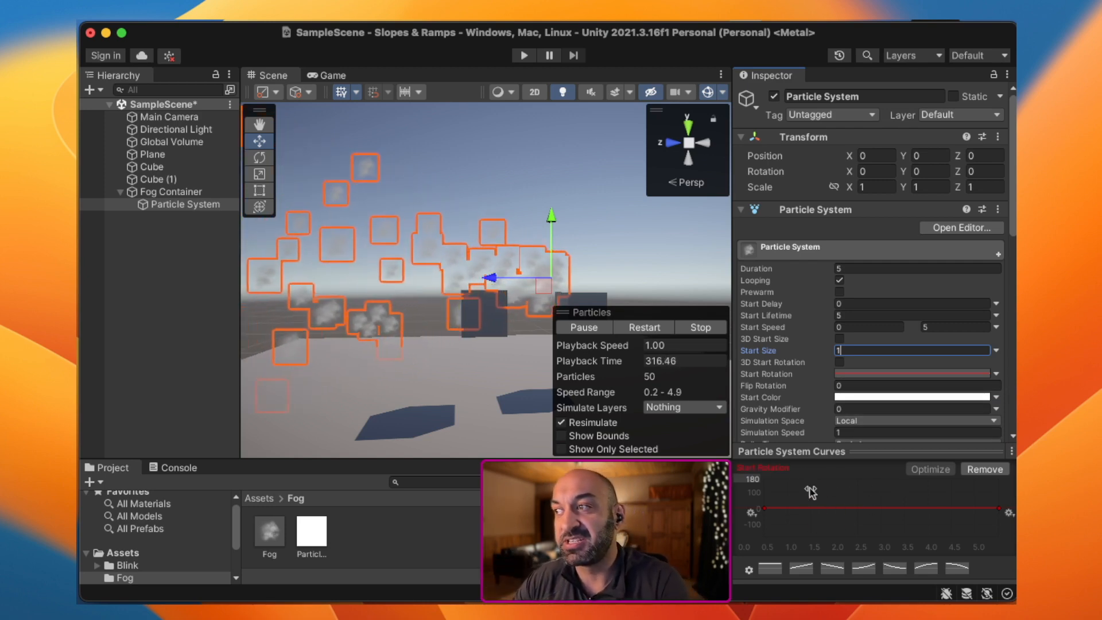
{"action": "left_click", "coordinate": [867, 451]}
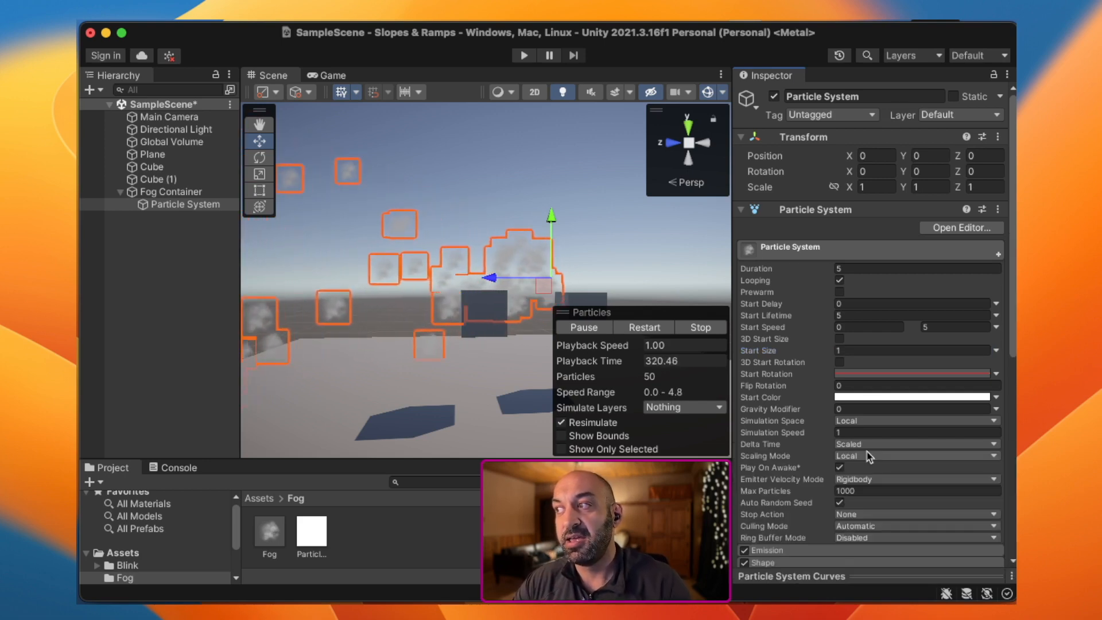
{"action": "left_click", "coordinate": [880, 577]}
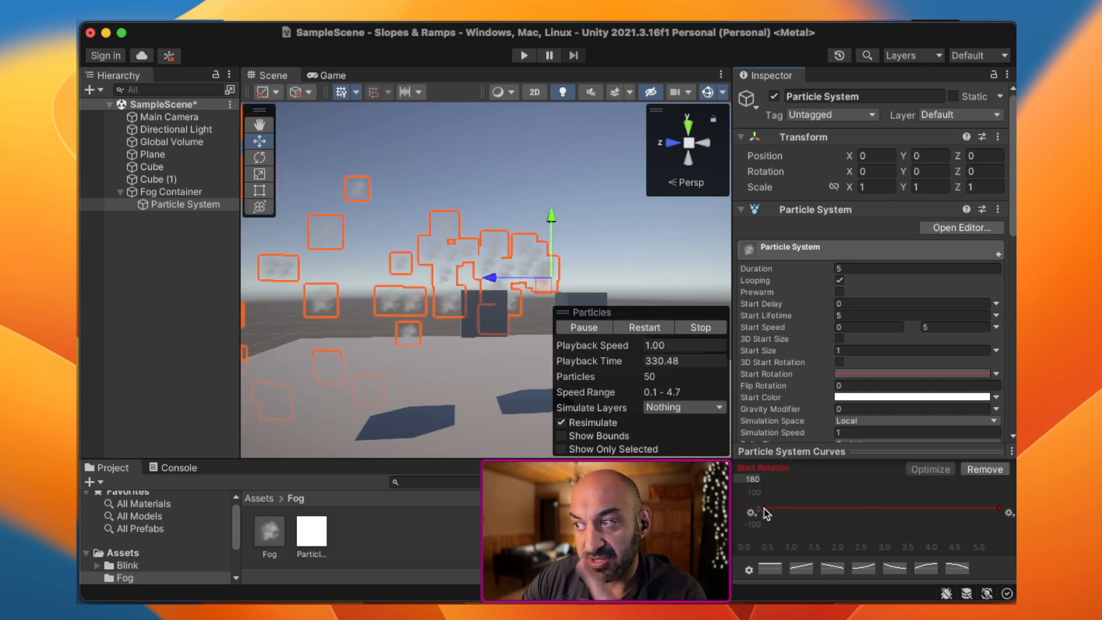
{"action": "left_click_drag", "start_coordinate": [763, 508], "coordinate": [751, 542]}
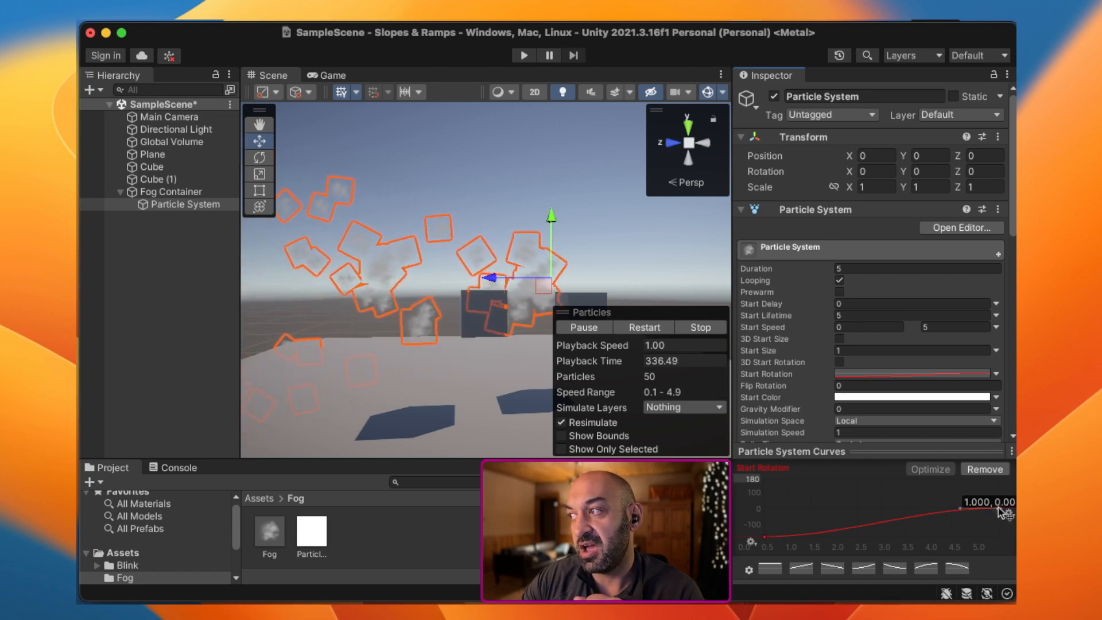
{"action": "left_click_drag", "start_coordinate": [999, 508], "coordinate": [1001, 483]}
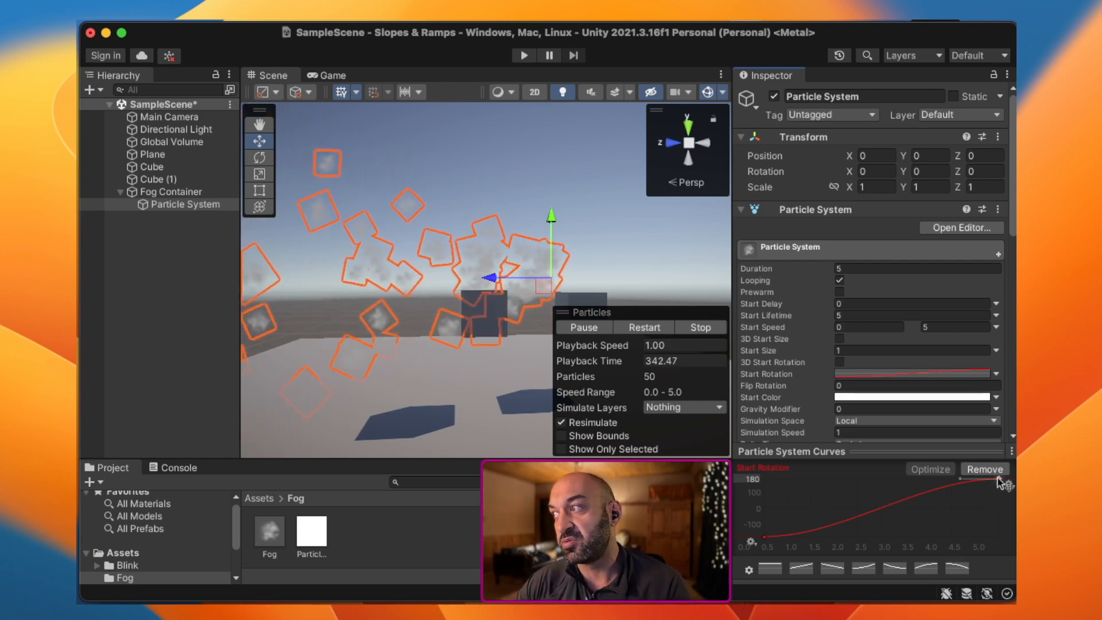
{"action": "left_click_drag", "start_coordinate": [998, 523], "coordinate": [992, 474]}
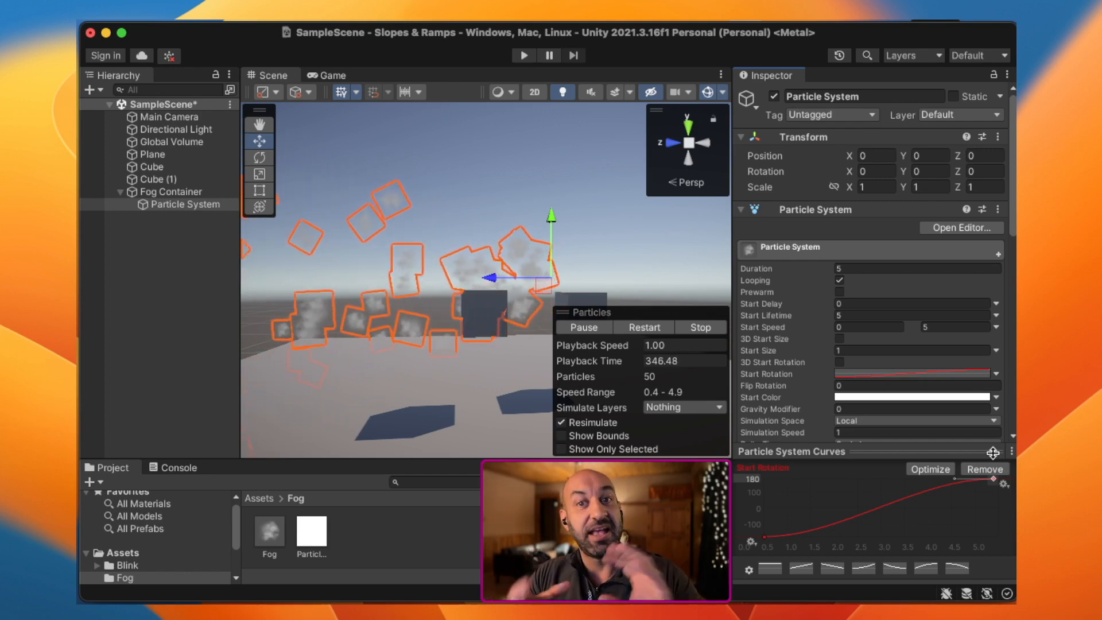
{"action": "left_click", "coordinate": [904, 451]}
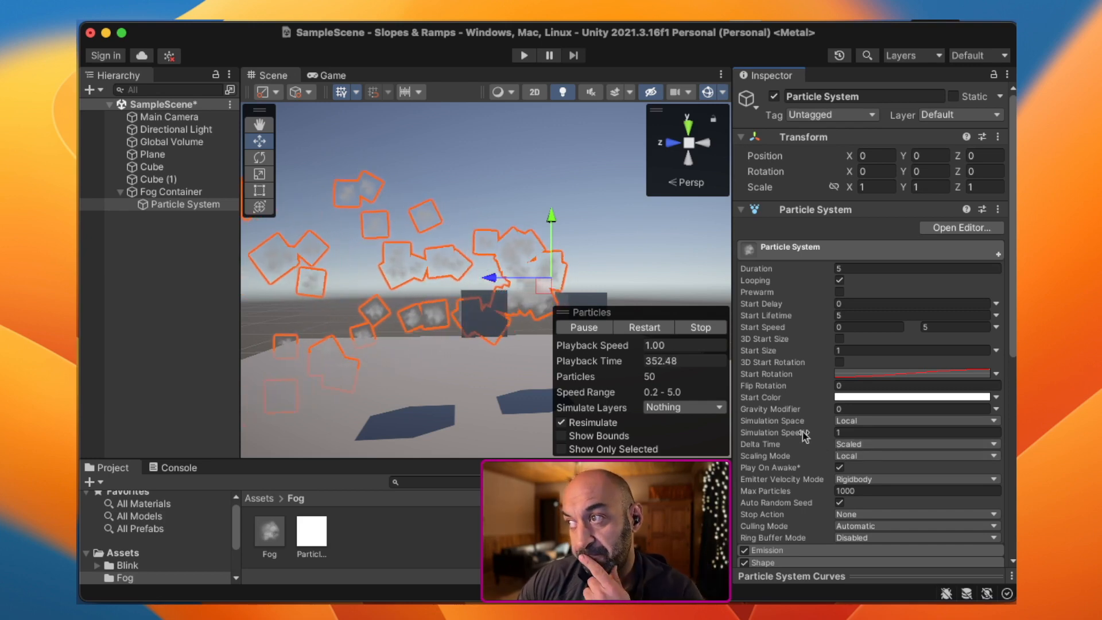
Step: Look over the Emission settings and set the particles' Start Size to 10
{"action": "left_click", "coordinate": [802, 249]}
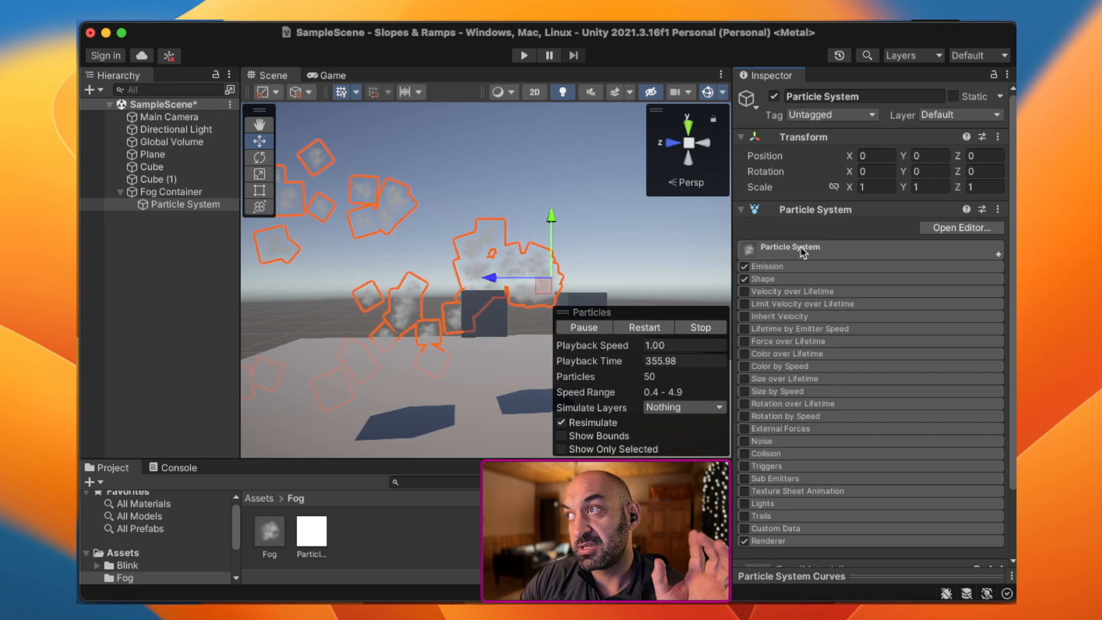
{"action": "left_click", "coordinate": [778, 266]}
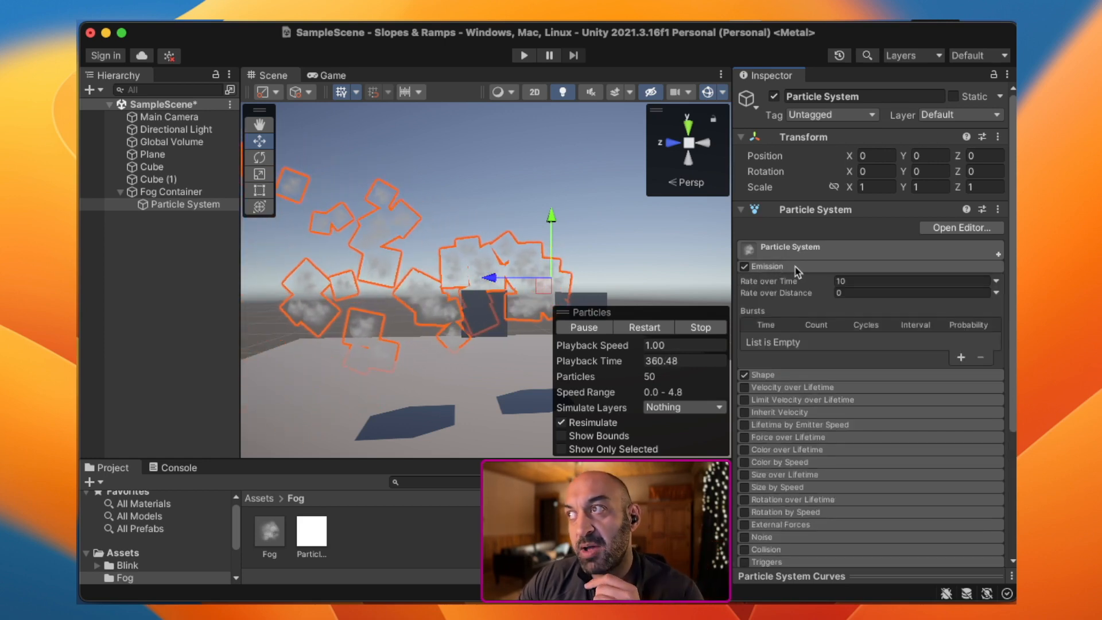
{"action": "left_click", "coordinate": [795, 267]}
{"action": "left_click", "coordinate": [826, 248]}
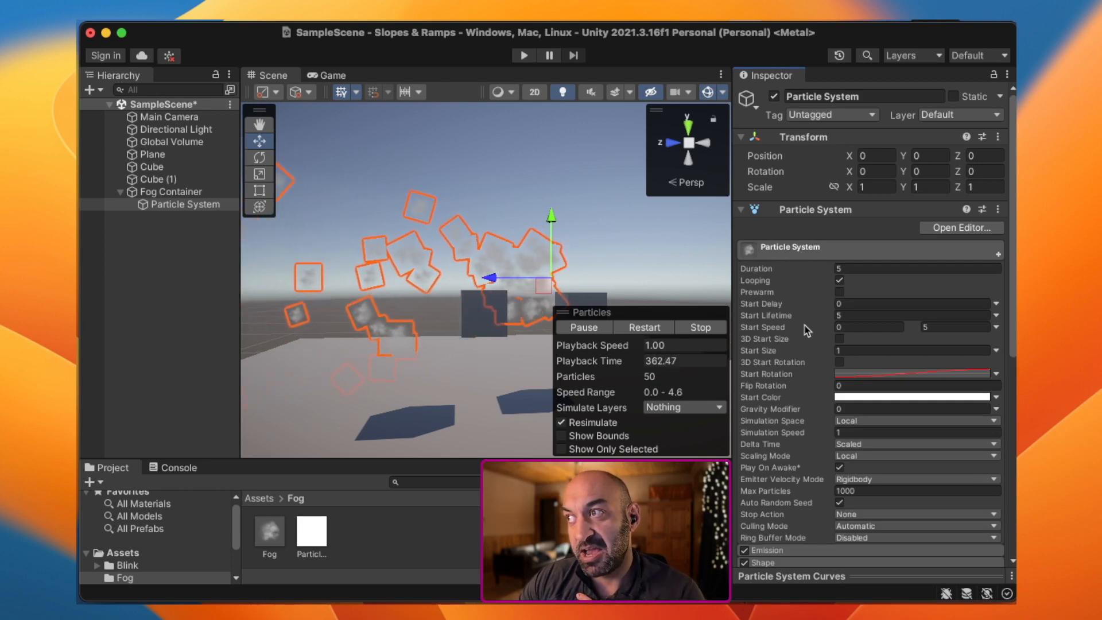
{"action": "left_click", "coordinate": [816, 351]}
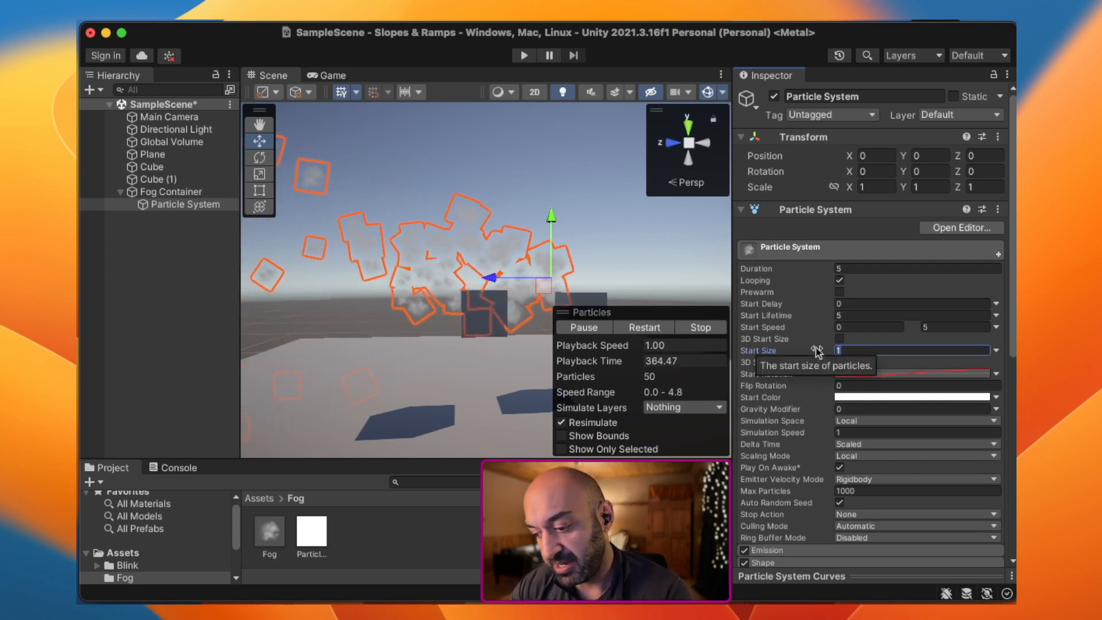
{"action": "type", "text": "10"}
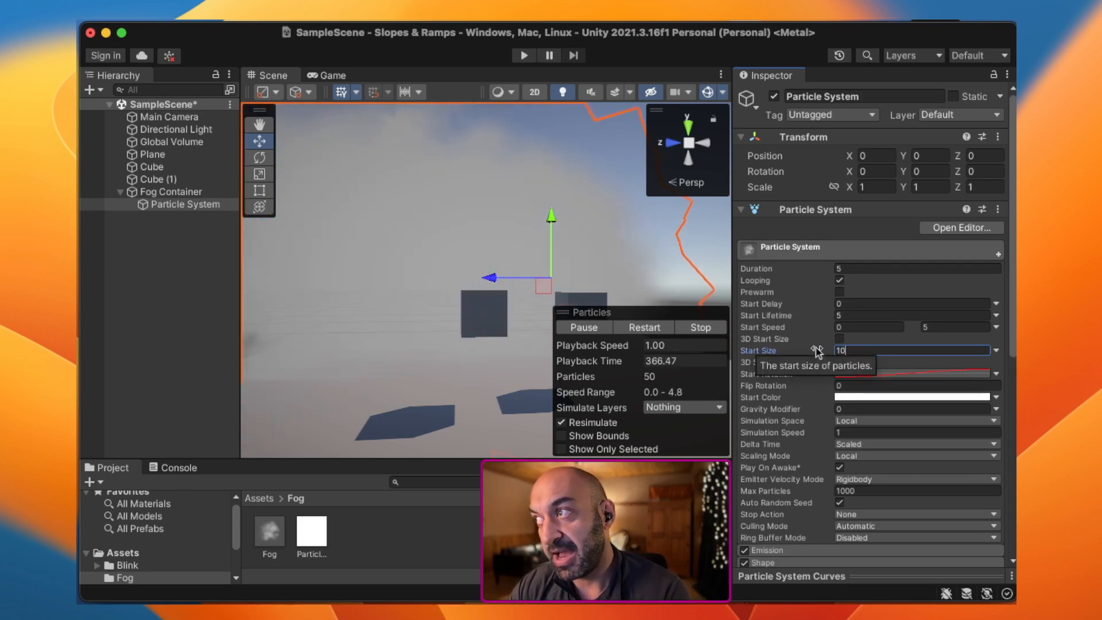
Step: Set the Particle System's emission Rate over Time to 40
{"action": "left_click", "coordinate": [827, 247]}
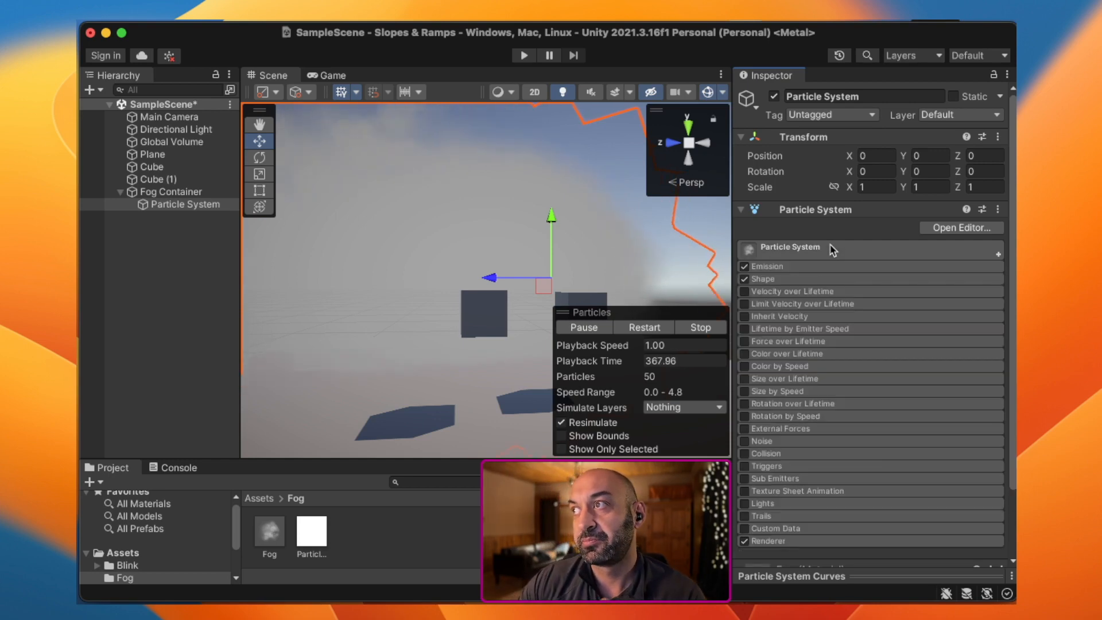
{"action": "left_click", "coordinate": [789, 268]}
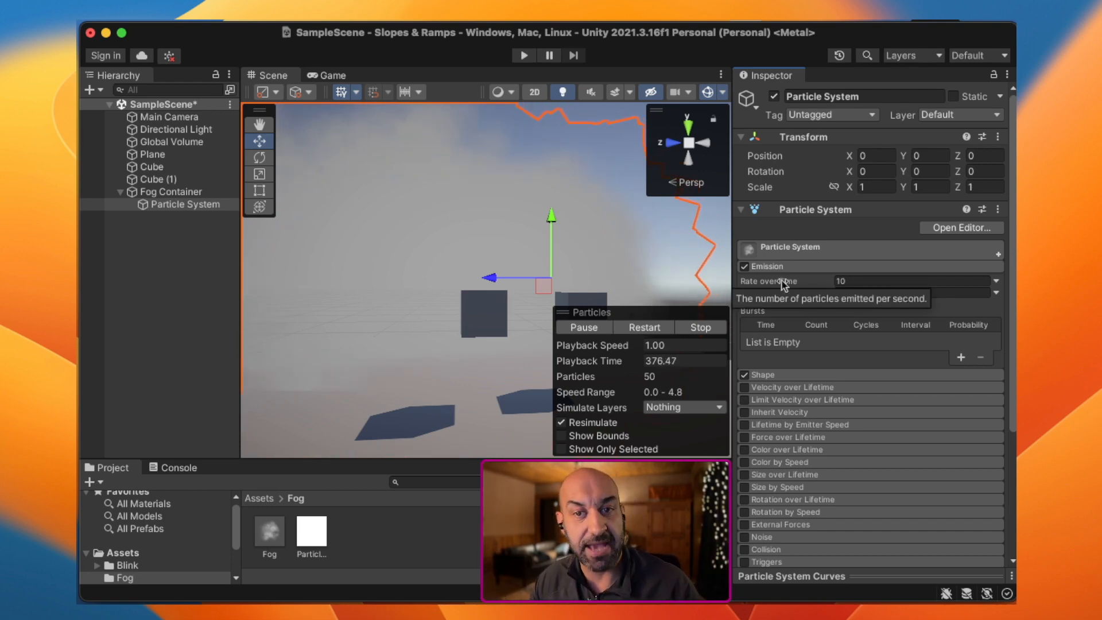
{"action": "left_click", "coordinate": [843, 280]}
{"action": "type", "text": "40"}
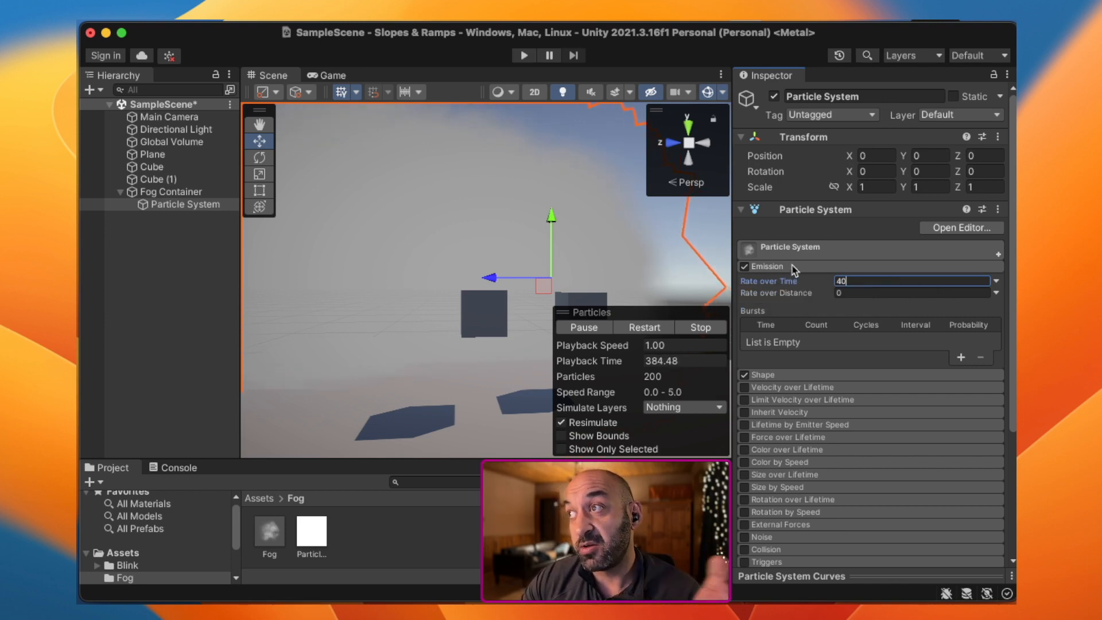
{"action": "left_click", "coordinate": [794, 266]}
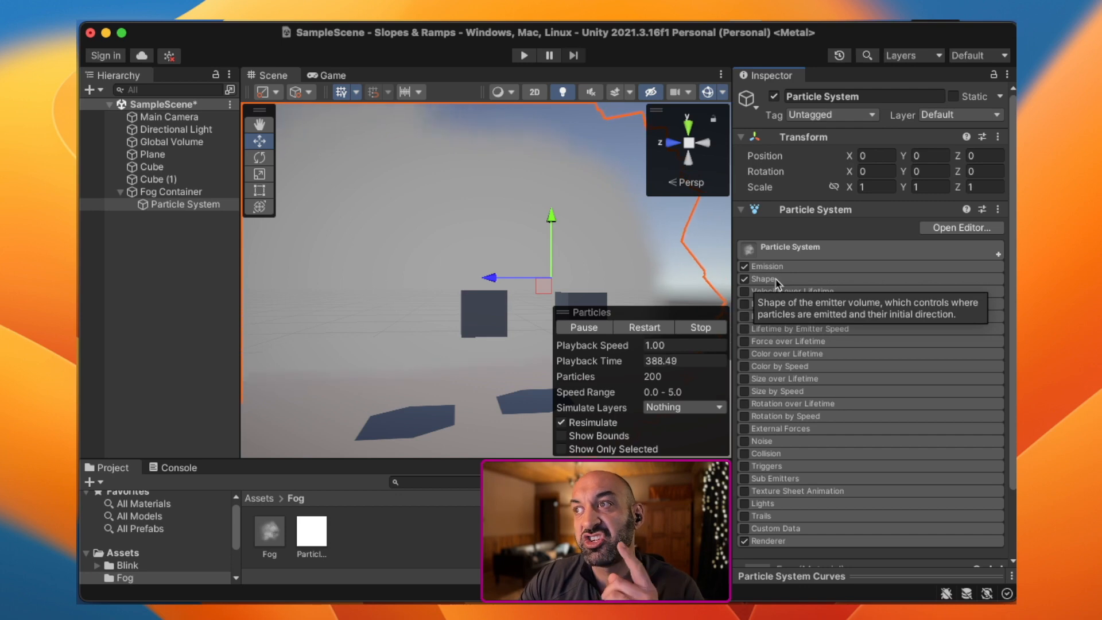
Step: Change the Particle System's emitter shape from Cone to Box
{"action": "left_click", "coordinate": [777, 281]}
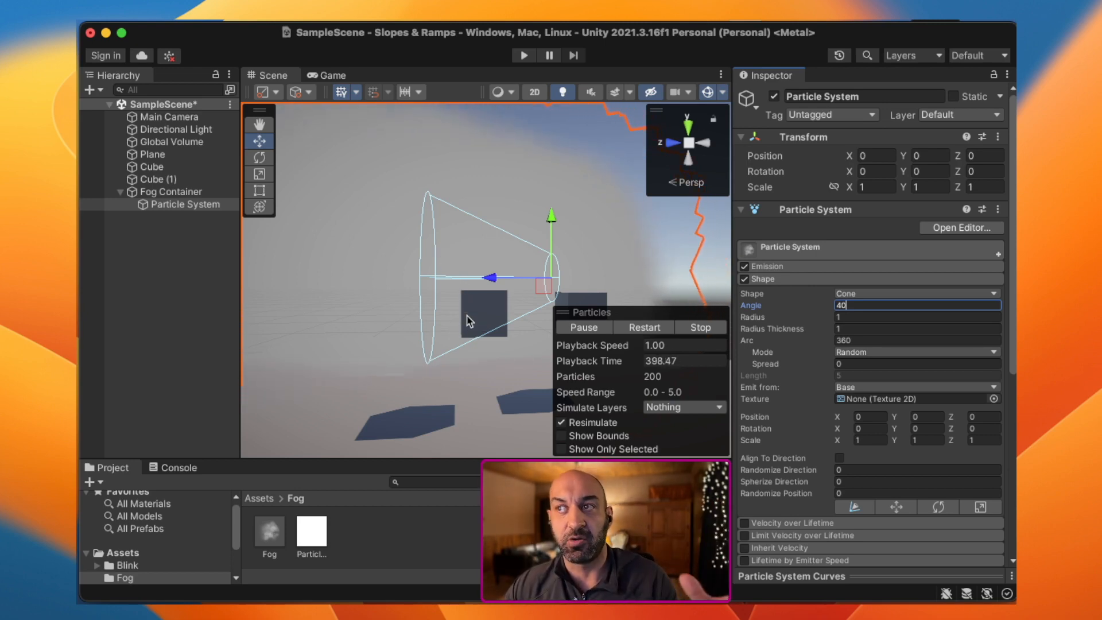
{"action": "left_click", "coordinate": [872, 294]}
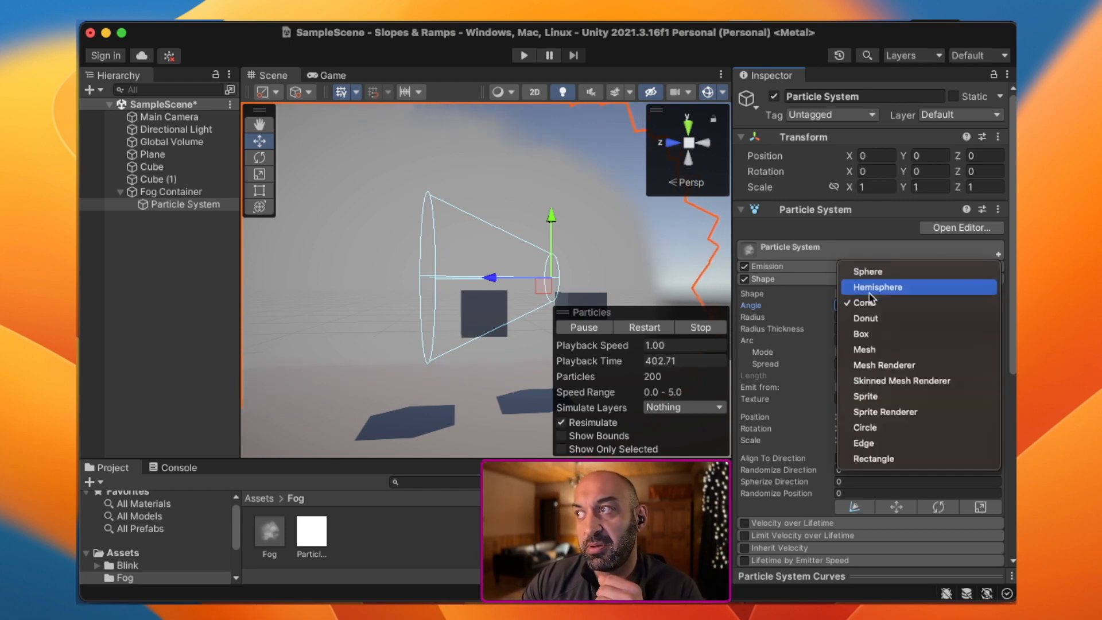
{"action": "left_click", "coordinate": [886, 335]}
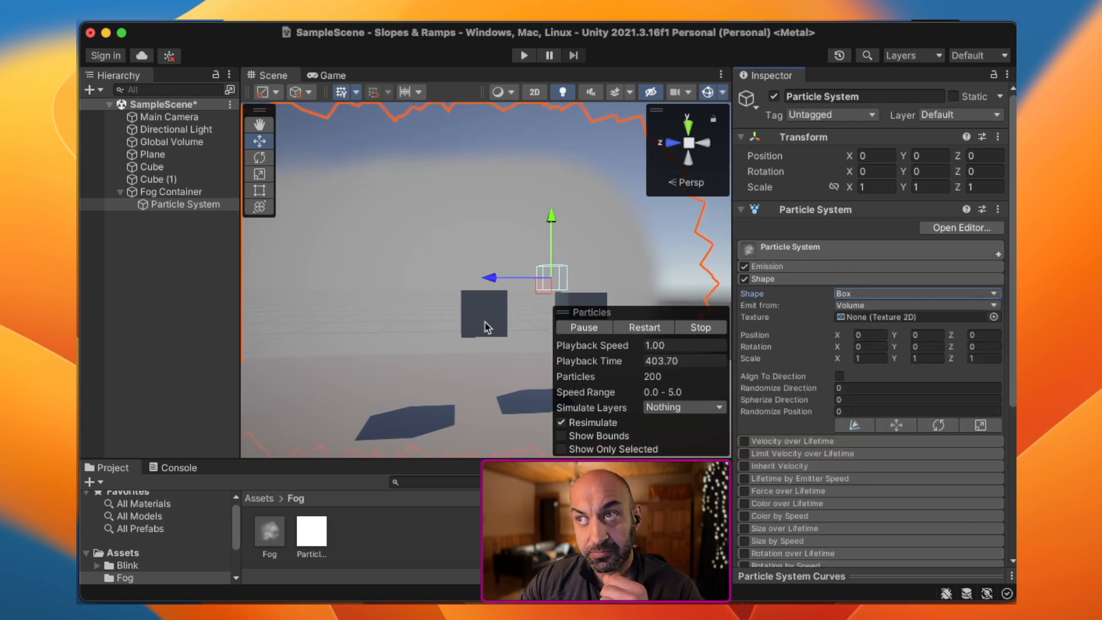
Step: Set the box emitter's shape scale to 5 on X and 5 on Z
{"action": "left_click_drag", "start_coordinate": [400, 274], "coordinate": [405, 437], "text": "alt"}
{"action": "scroll", "coordinate": [417, 322], "scroll_direction": "down", "scroll_amount": 10}
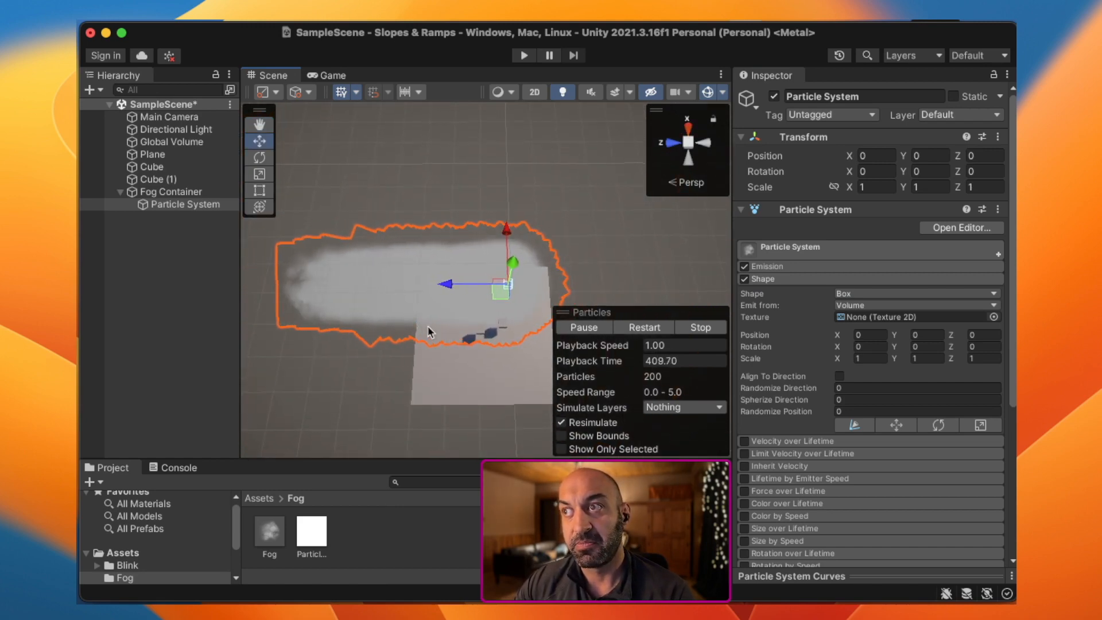
{"action": "scroll", "coordinate": [450, 325], "scroll_direction": "up", "scroll_amount": 6}
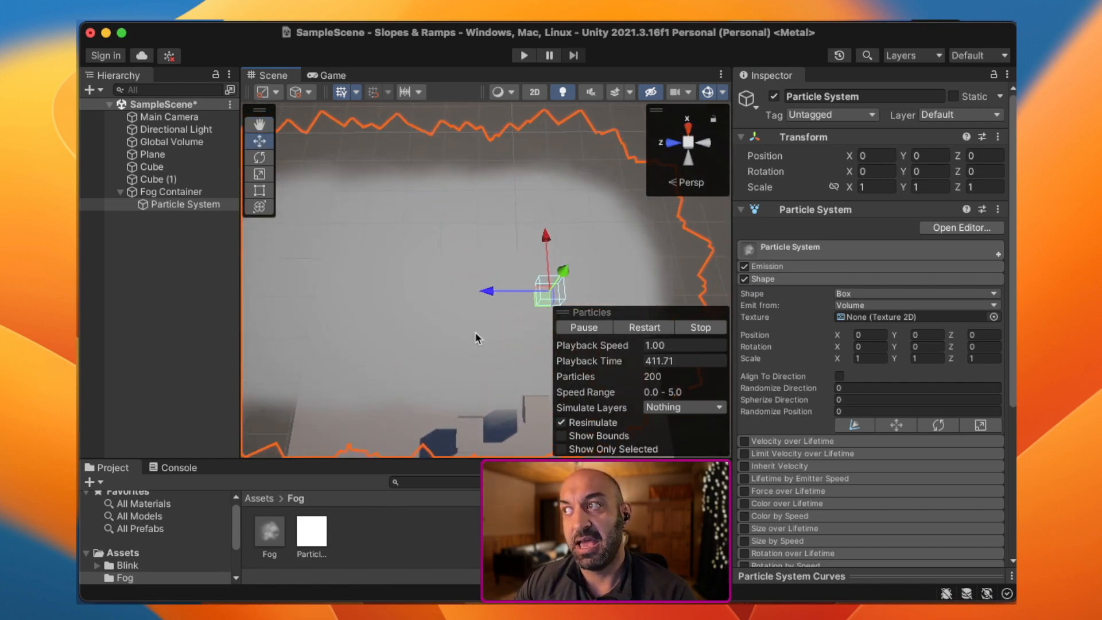
{"action": "scroll", "coordinate": [474, 335], "scroll_direction": "down", "scroll_amount": 3}
{"action": "scroll", "coordinate": [474, 335], "scroll_direction": "down", "scroll_amount": 3}
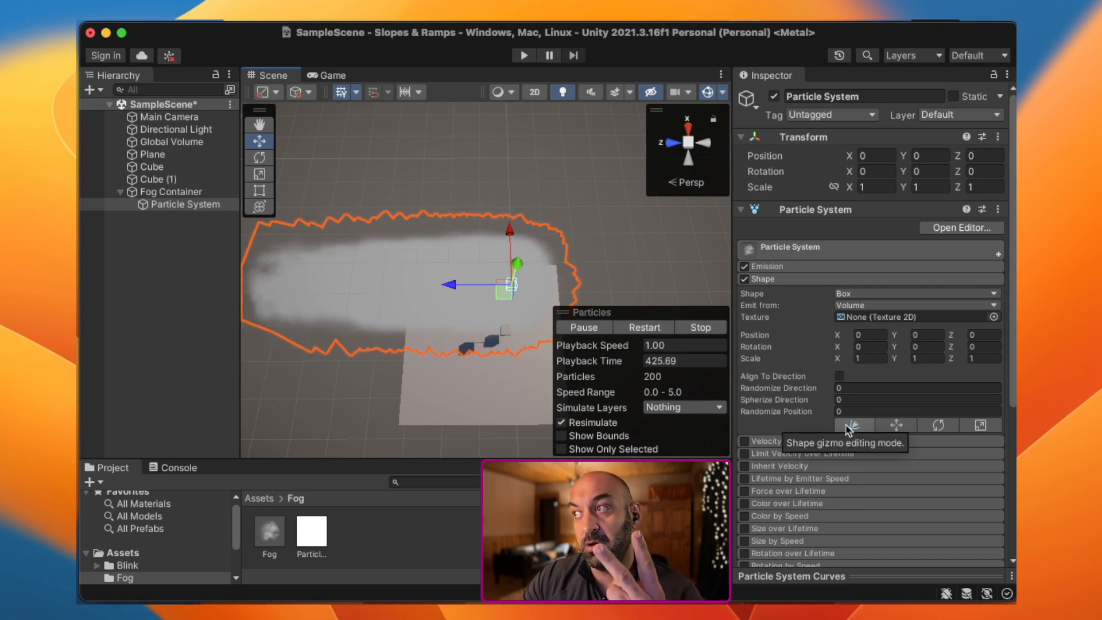
{"action": "left_click", "coordinate": [870, 359]}
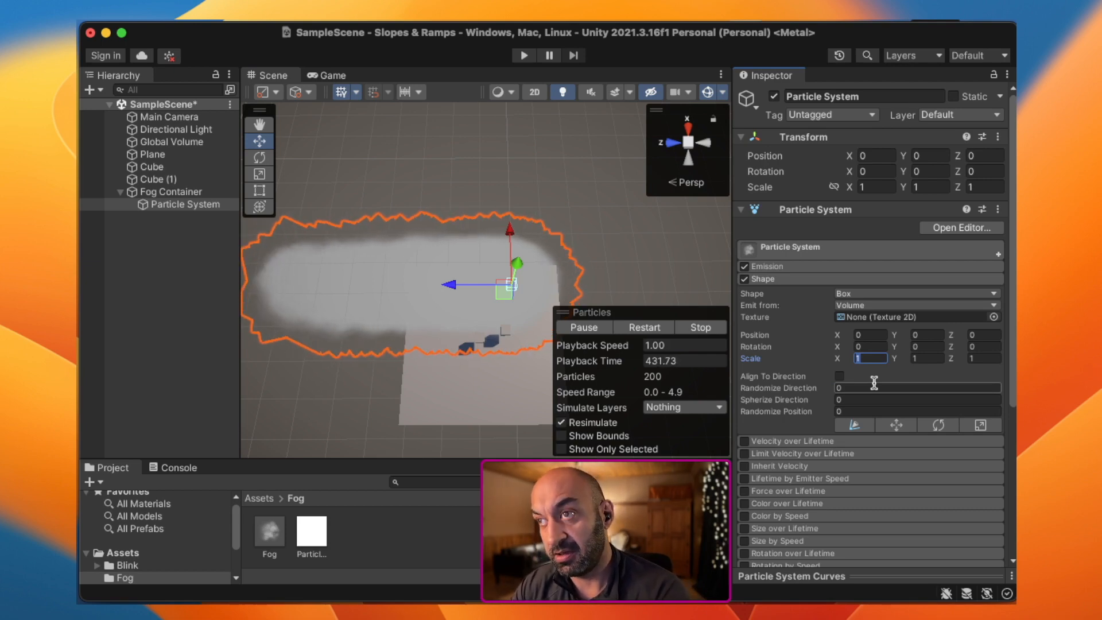
{"action": "type", "text": "5"}
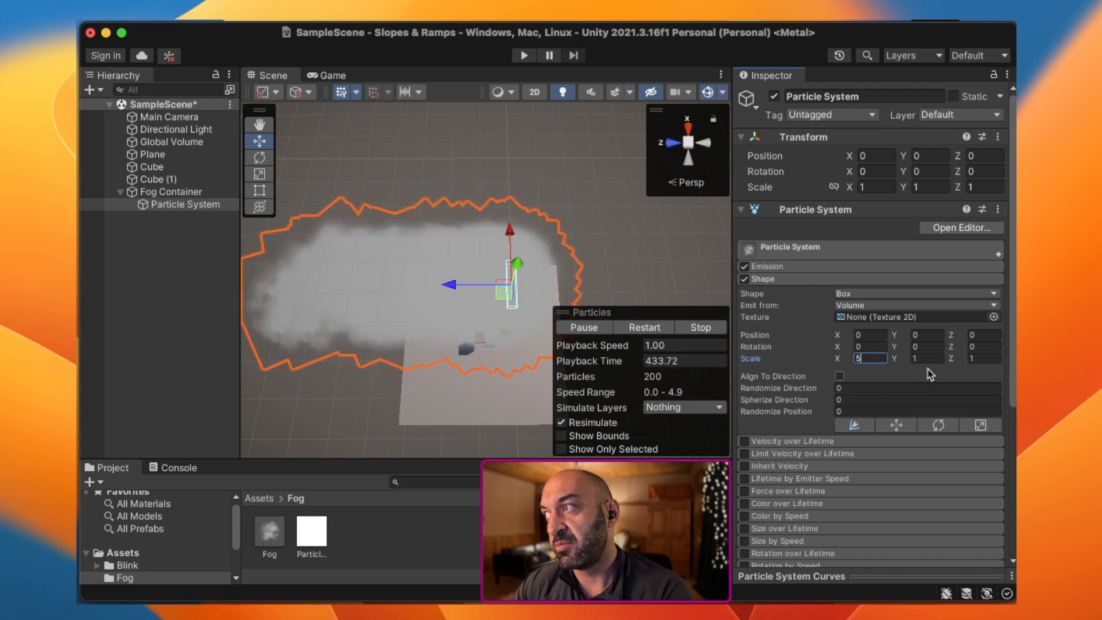
{"action": "left_click_drag", "start_coordinate": [979, 358], "coordinate": [957, 359]}
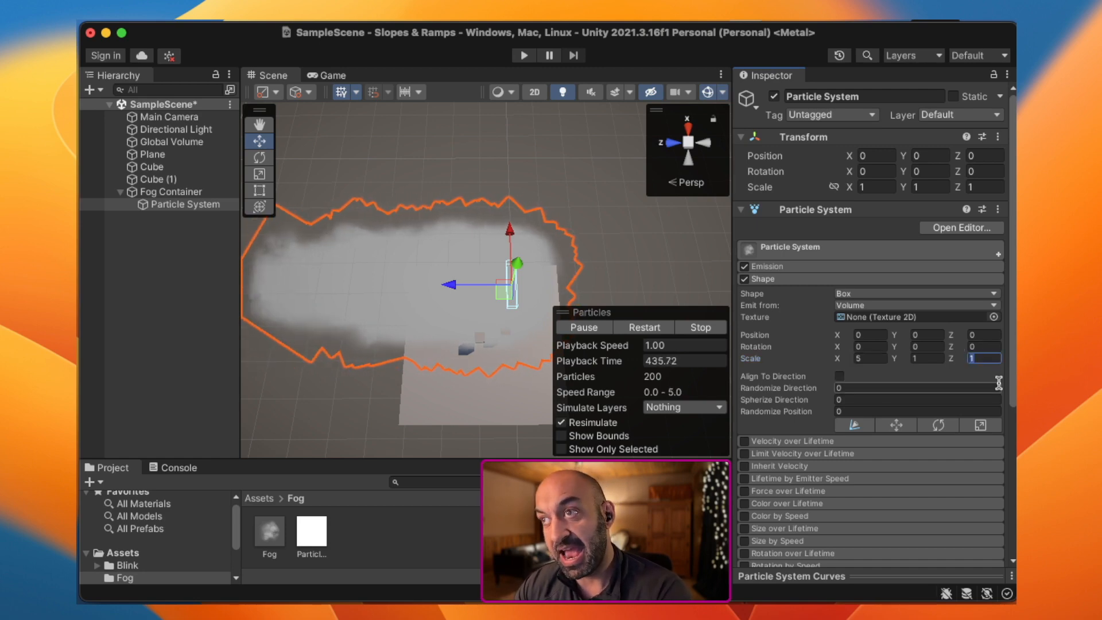
{"action": "type", "text": "5"}
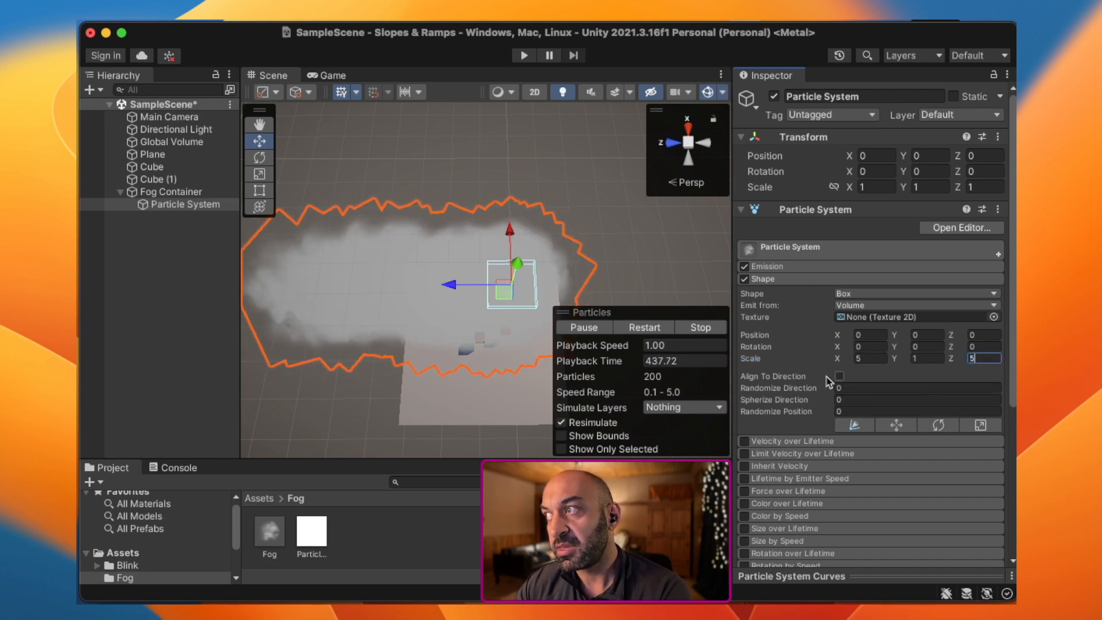
Step: Try a much taller box emitter with a Y scale of 50, and set the Y scale back to 1
{"action": "left_click_drag", "start_coordinate": [471, 308], "coordinate": [502, 91], "text": "alt"}
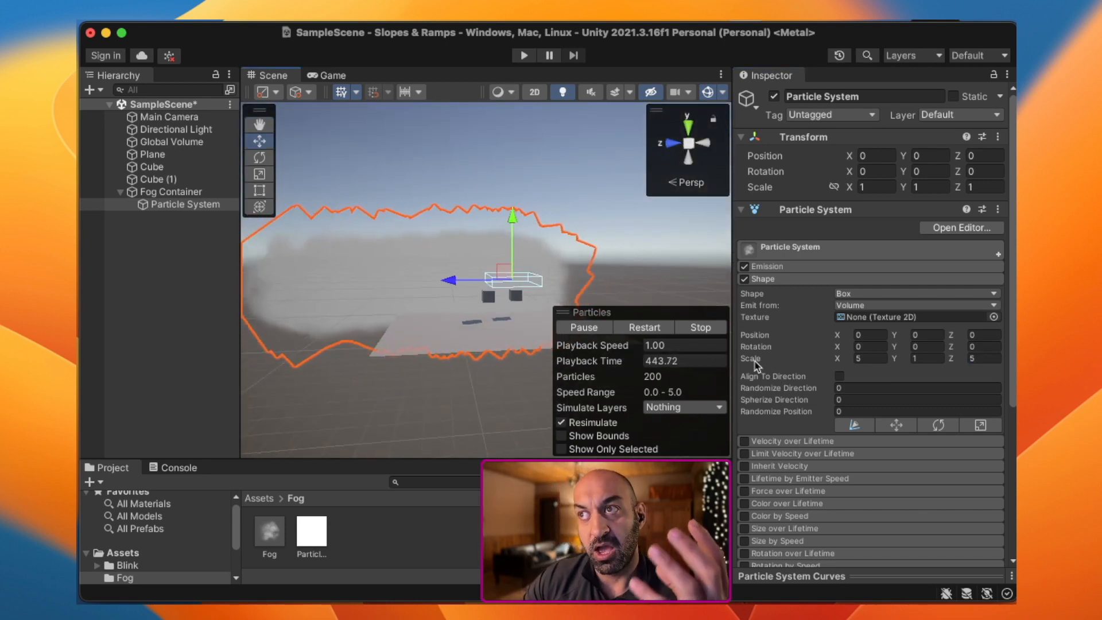
{"action": "left_click", "coordinate": [922, 359]}
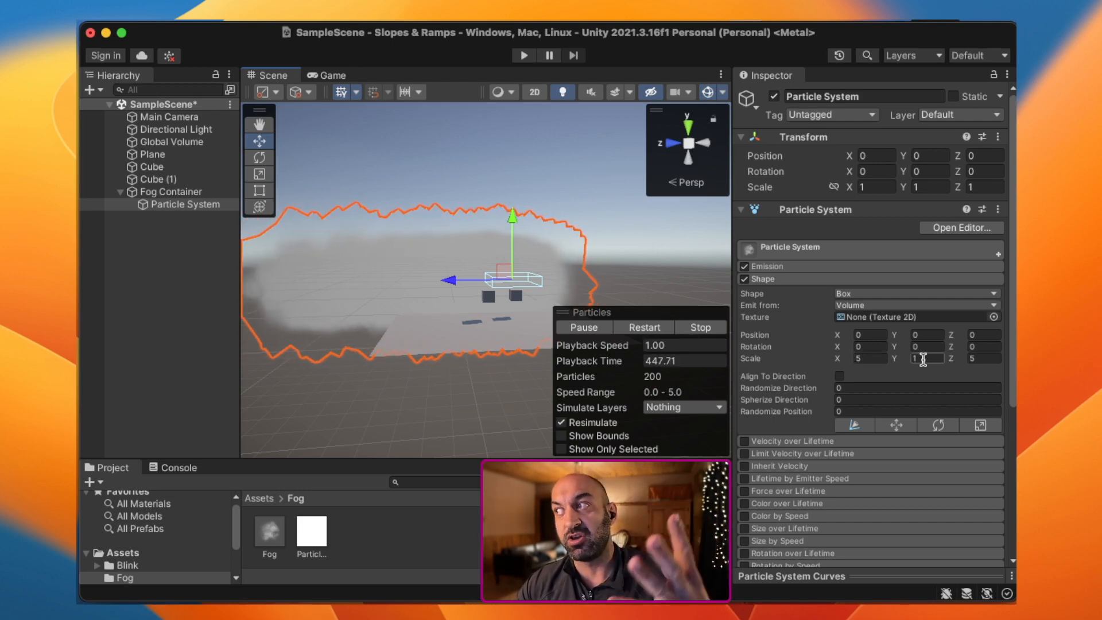
{"action": "left_click_drag", "start_coordinate": [922, 360], "coordinate": [893, 361]}
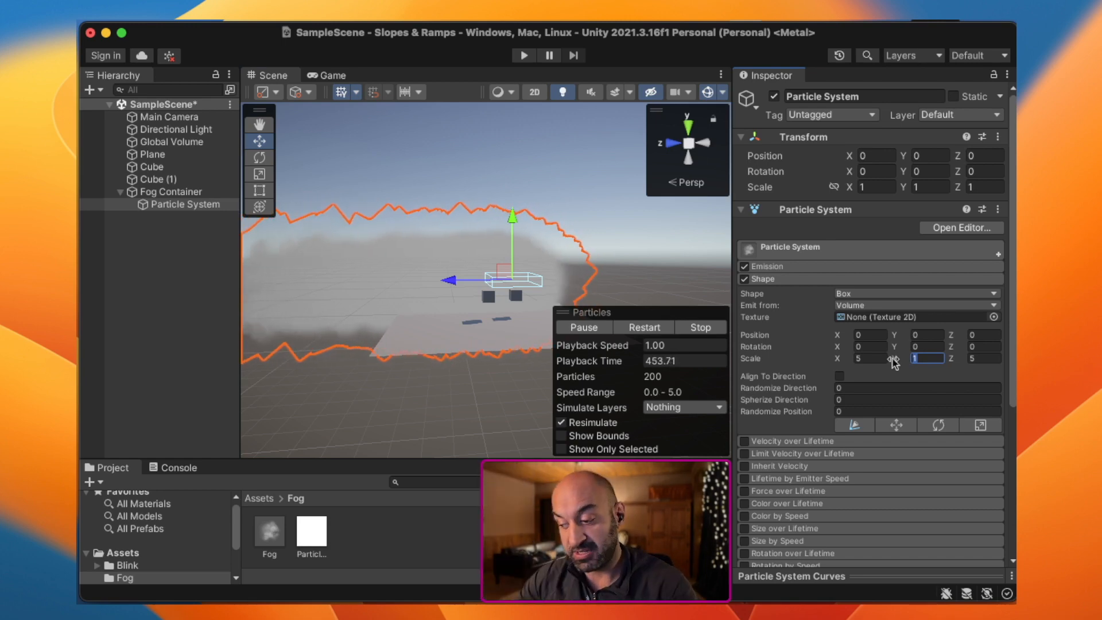
{"action": "type", "text": "10"}
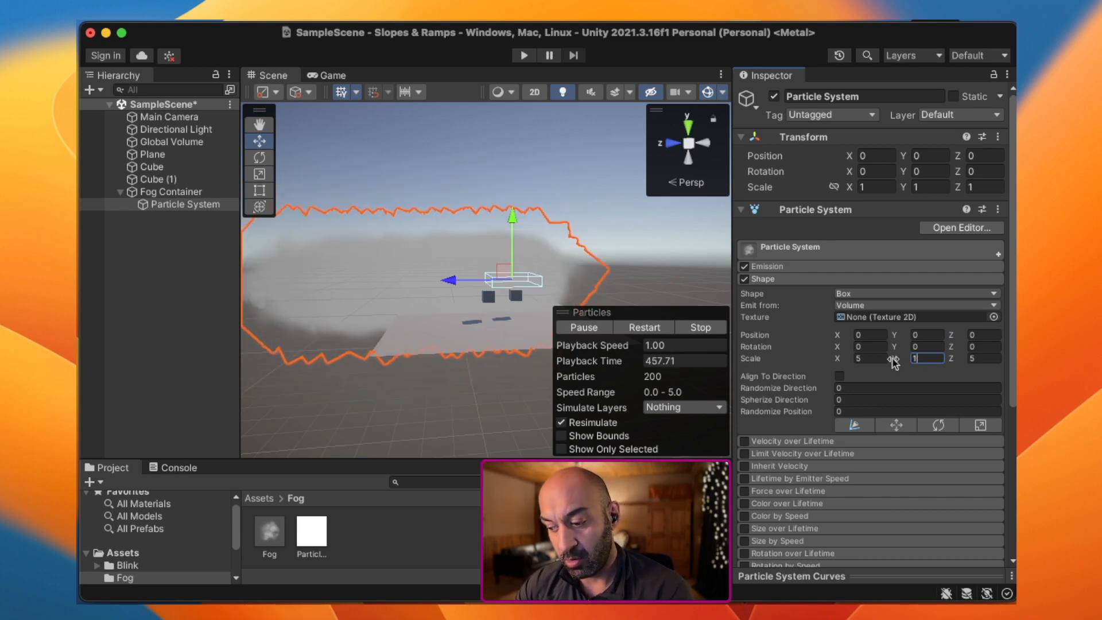
{"action": "key", "text": "BackSpace"}
{"action": "key", "text": "BackSpace"}
{"action": "type", "text": "50"}
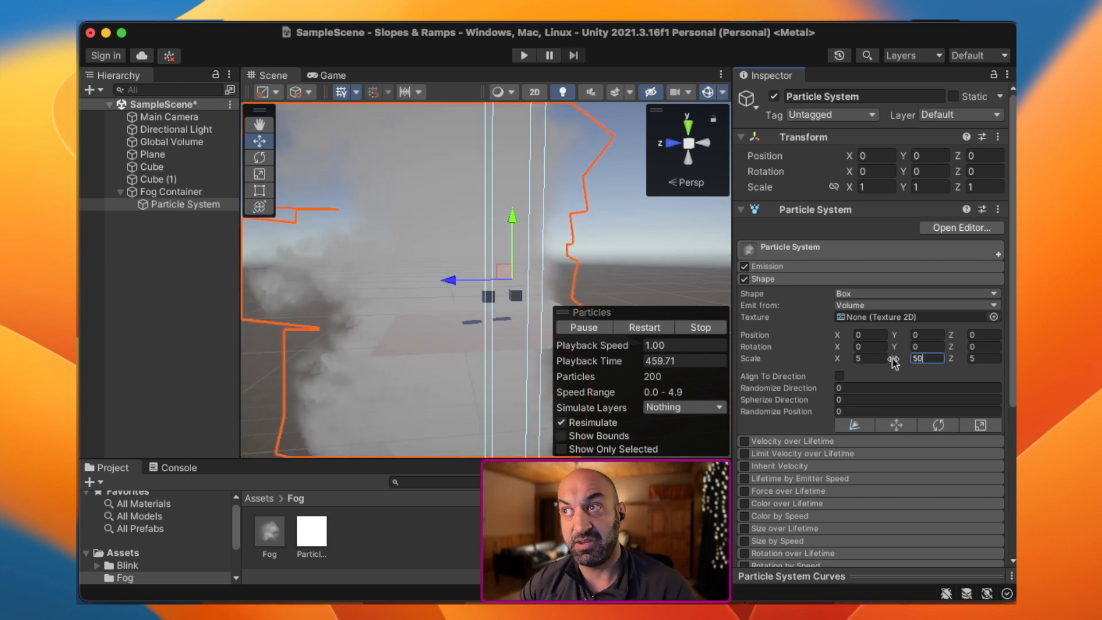
{"action": "key", "text": "BackSpace"}
{"action": "key", "text": "BackSpace"}
{"action": "type", "text": "1"}
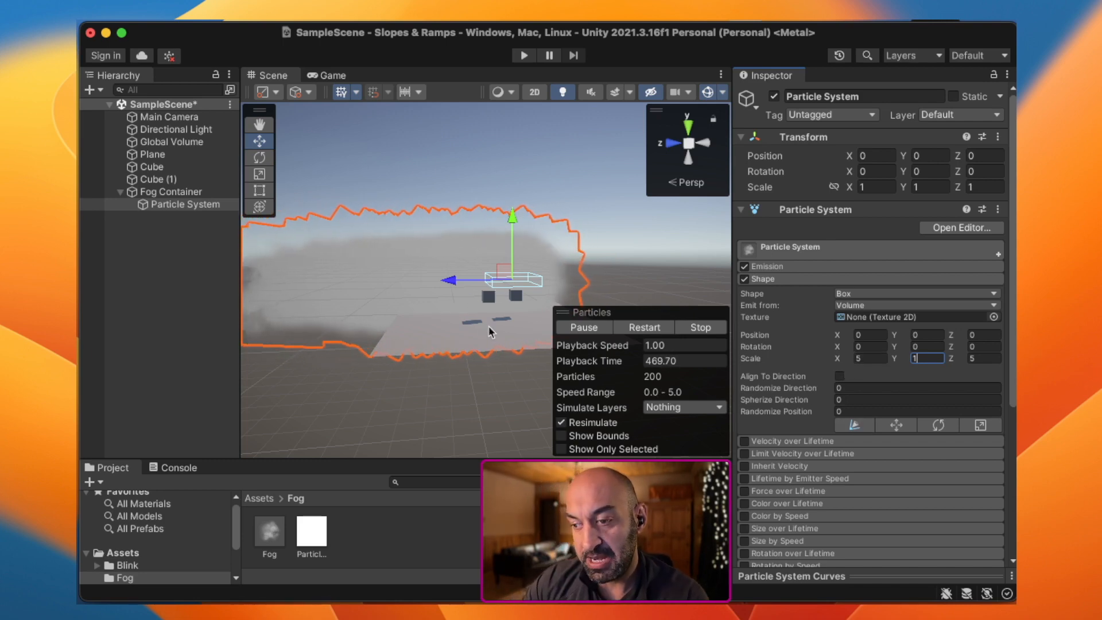
Step: Move the Fog Container over the plane, to about X 127.53 and Z 5.3
{"action": "left_click_drag", "start_coordinate": [471, 321], "coordinate": [452, 373], "text": "alt"}
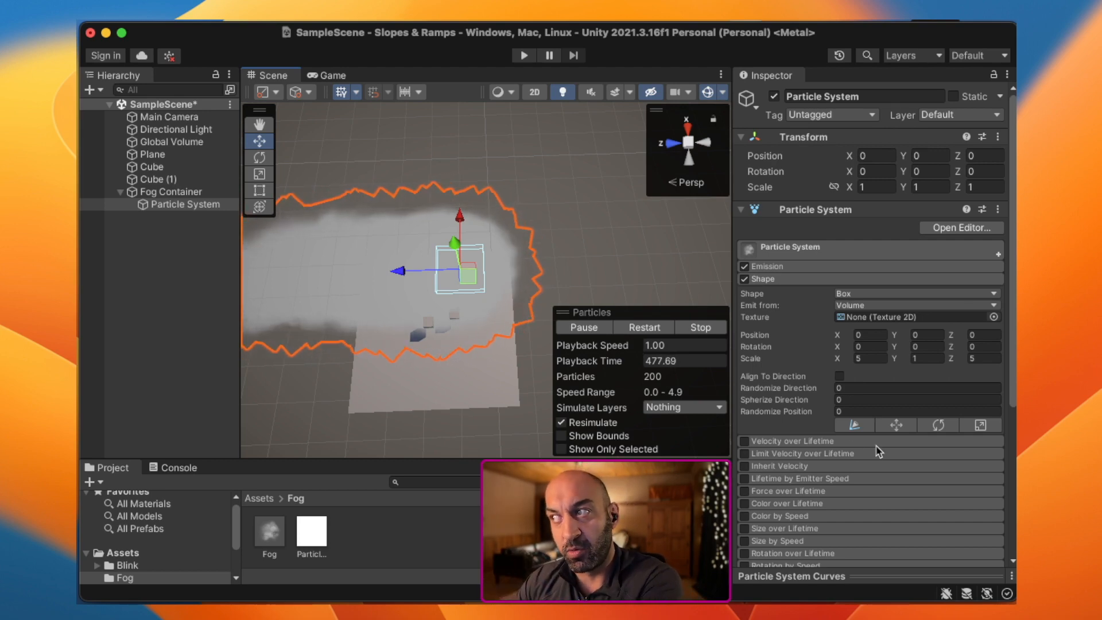
{"action": "left_click", "coordinate": [183, 193]}
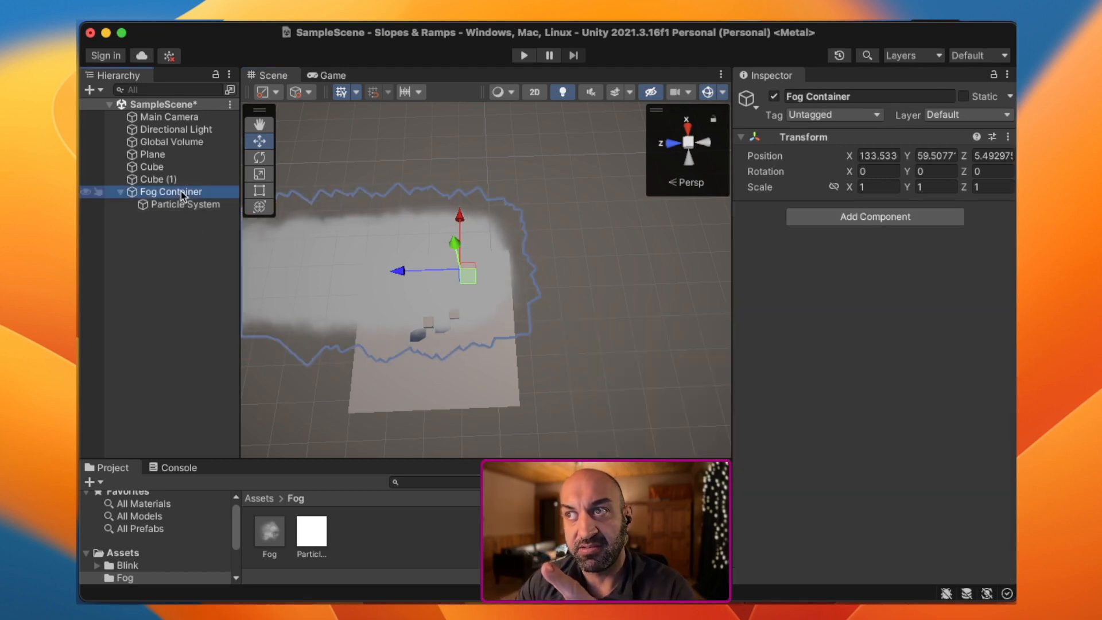
{"action": "left_click_drag", "start_coordinate": [467, 276], "coordinate": [470, 328]}
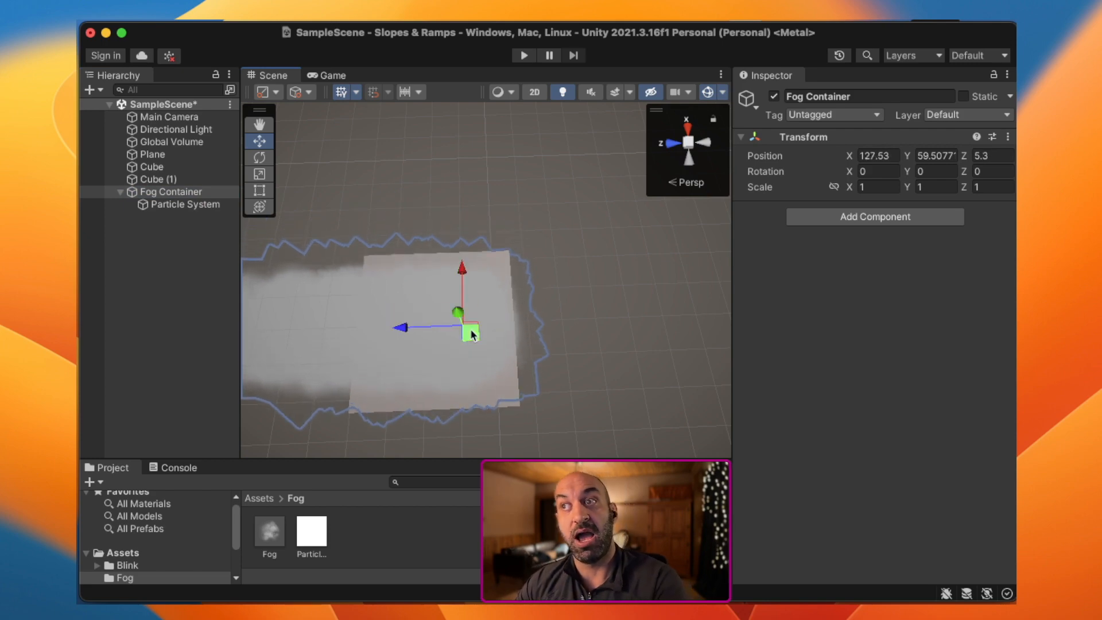
Step: Enlarge the Particle System's box emitter with the shape gizmo to about 12.7 on X and 13 on Z, covering more of the plane
{"action": "left_click", "coordinate": [193, 206]}
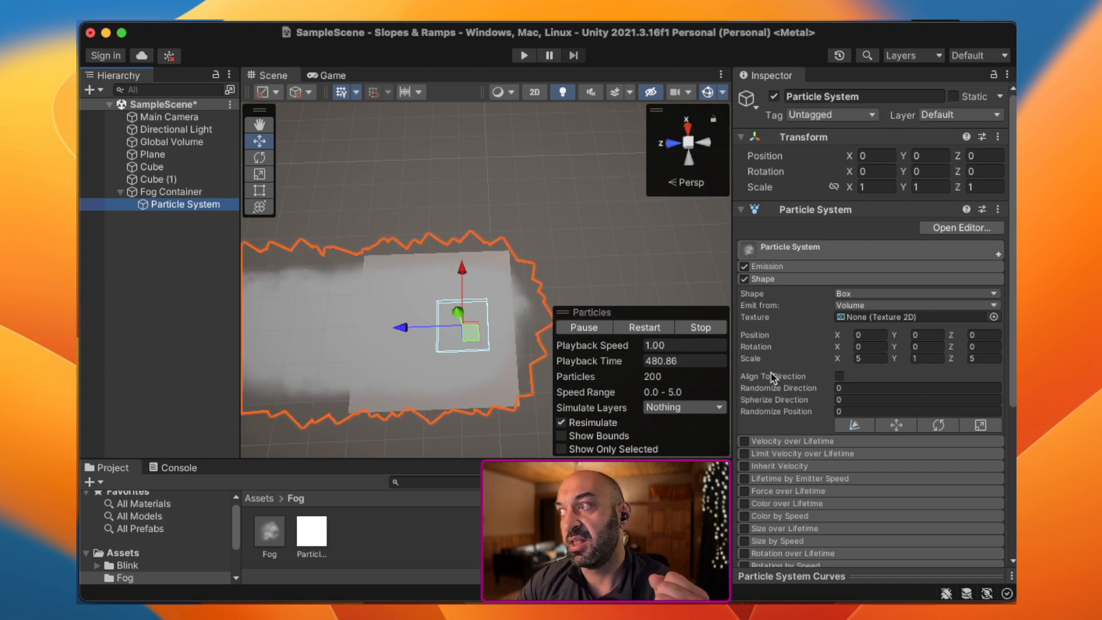
{"action": "left_click", "coordinate": [854, 427]}
{"action": "scroll", "coordinate": [452, 342], "scroll_direction": "up", "scroll_amount": 5}
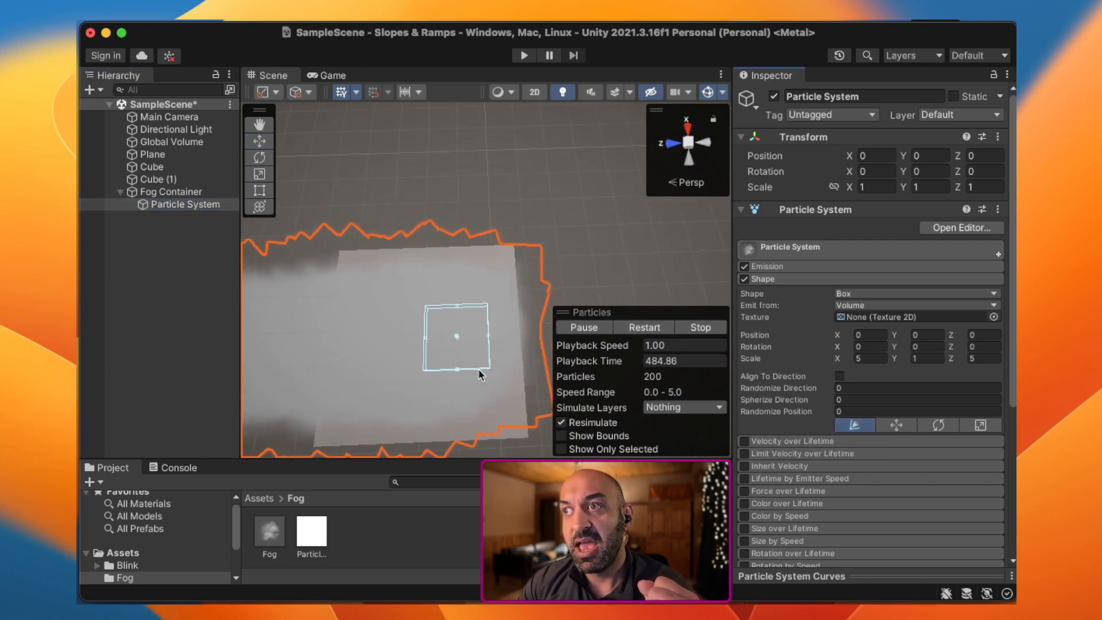
{"action": "middle_click_drag", "start_coordinate": [489, 389], "coordinate": [514, 271]}
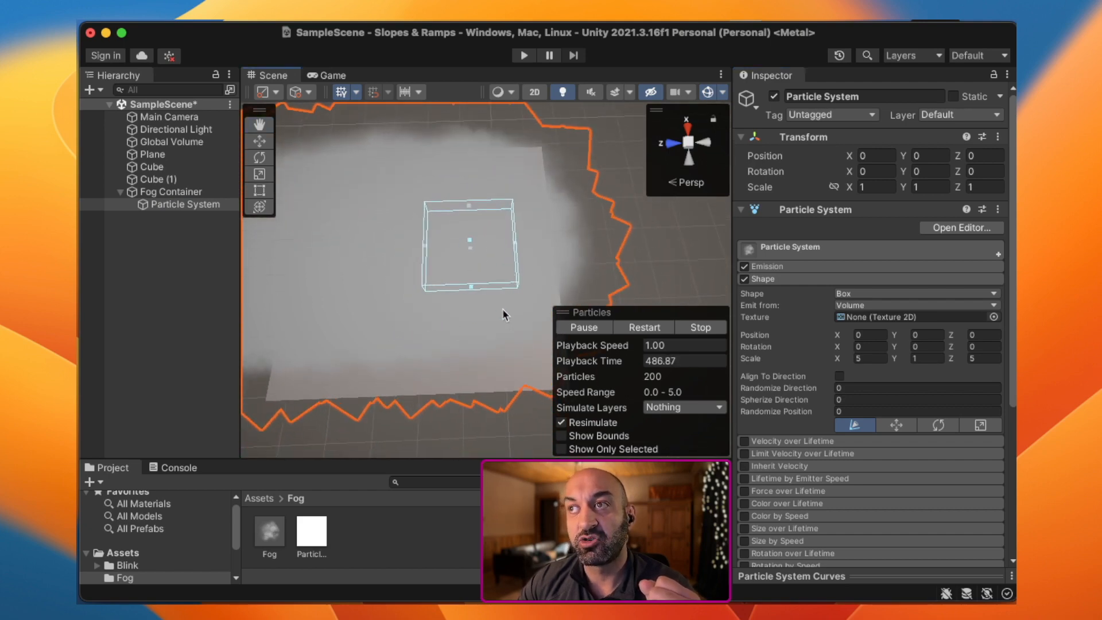
{"action": "right_click_drag", "start_coordinate": [501, 310], "coordinate": [513, 307]}
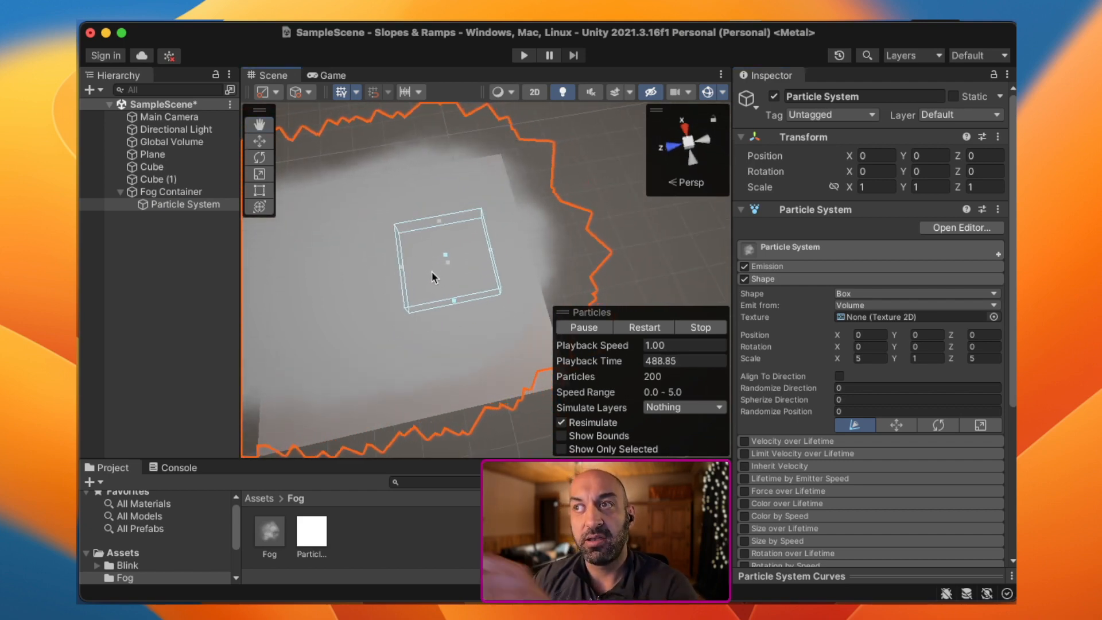
{"action": "left_click_drag", "start_coordinate": [455, 263], "coordinate": [343, 261], "text": "alt"}
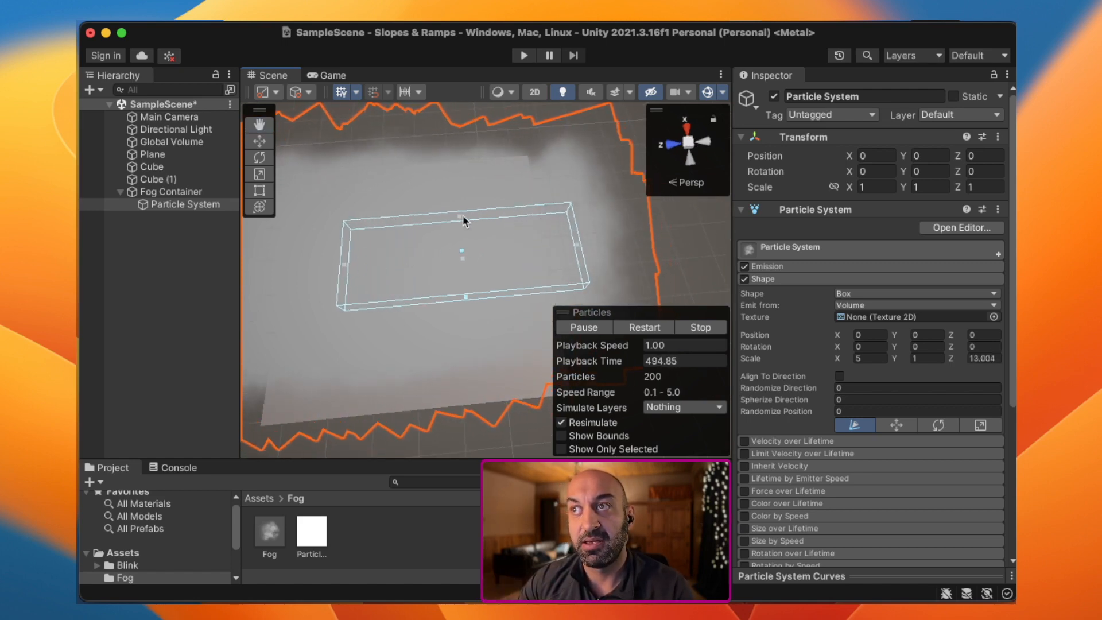
{"action": "left_click_drag", "start_coordinate": [458, 217], "coordinate": [455, 165]}
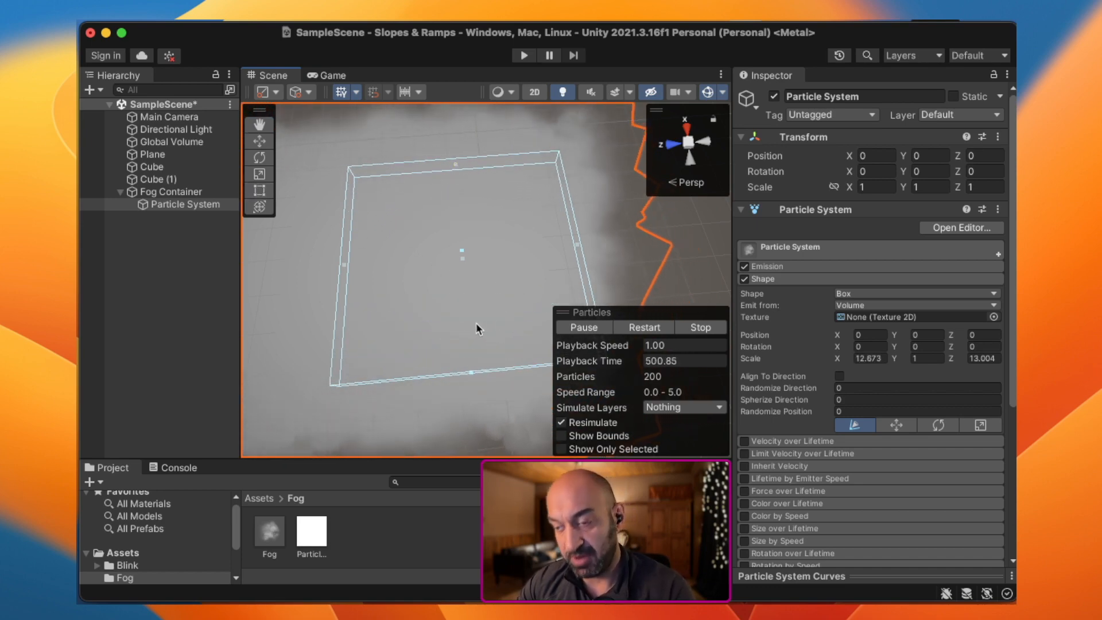
Step: Enable the Color over Lifetime module on the fog's Particle System
{"action": "left_click_drag", "start_coordinate": [471, 324], "coordinate": [511, 63], "text": "alt"}
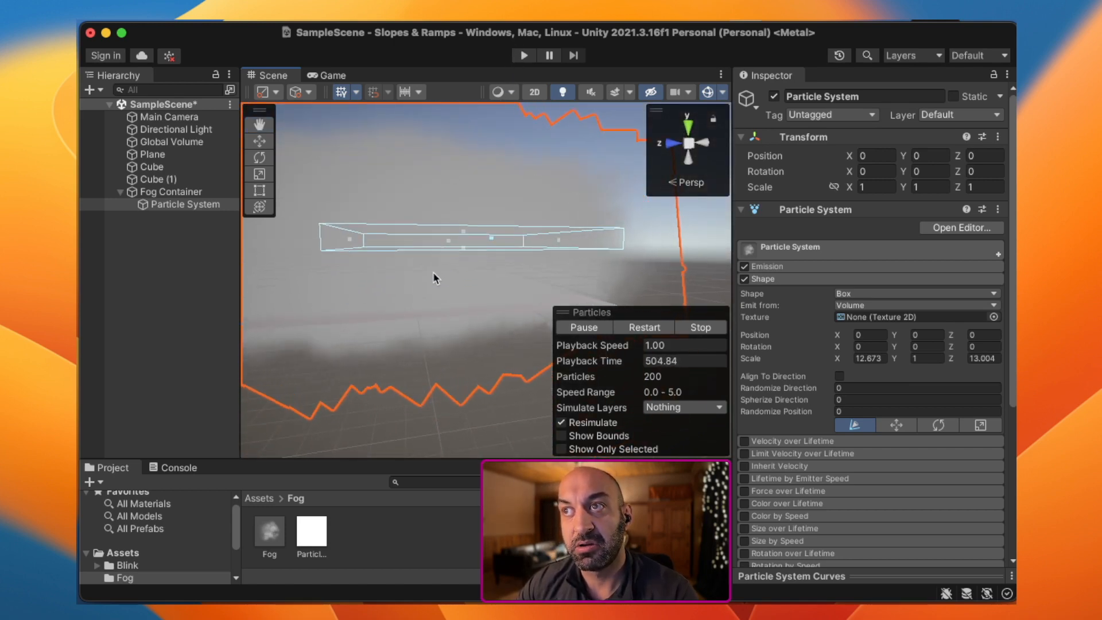
{"action": "scroll", "coordinate": [431, 273], "scroll_direction": "up", "scroll_amount": 3}
{"action": "scroll", "coordinate": [427, 276], "scroll_direction": "up", "scroll_amount": 5}
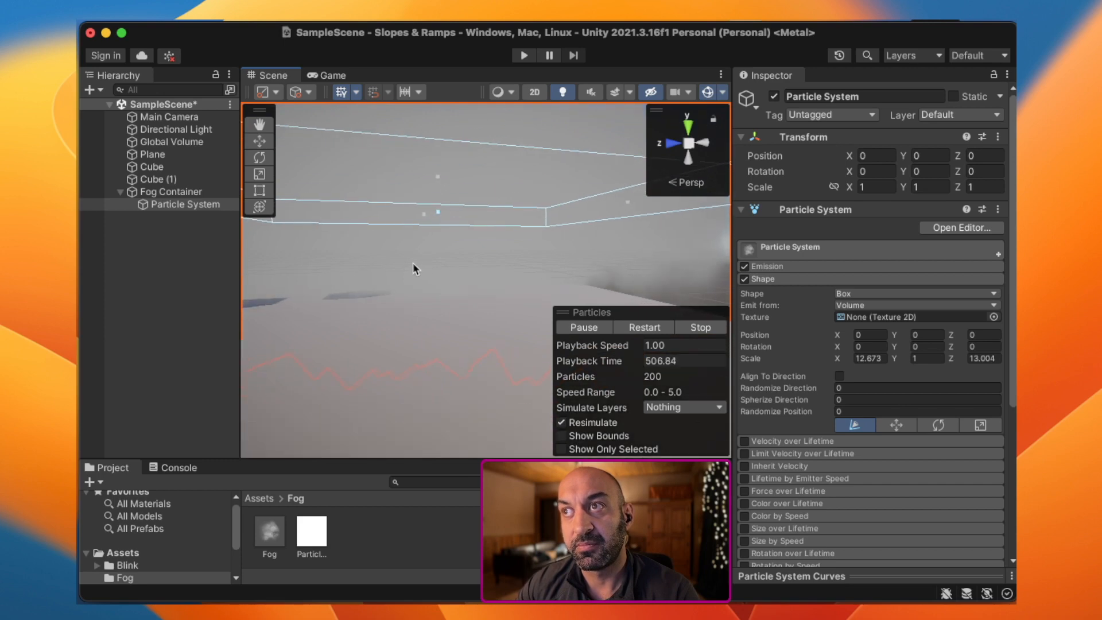
{"action": "middle_click_drag", "start_coordinate": [422, 273], "coordinate": [575, 322]}
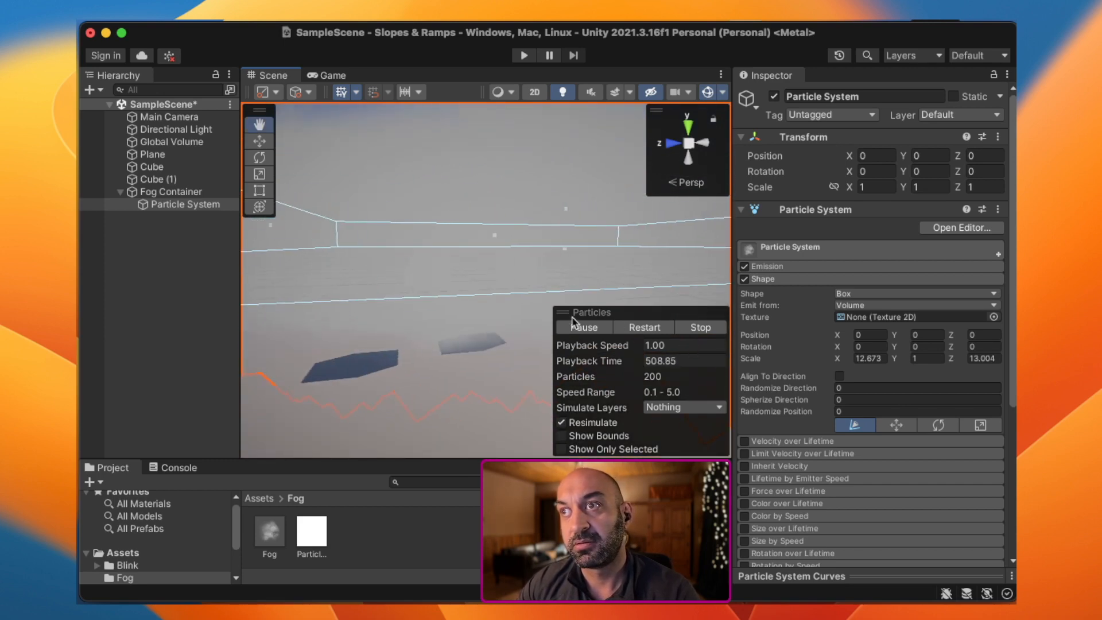
{"action": "left_click", "coordinate": [769, 278]}
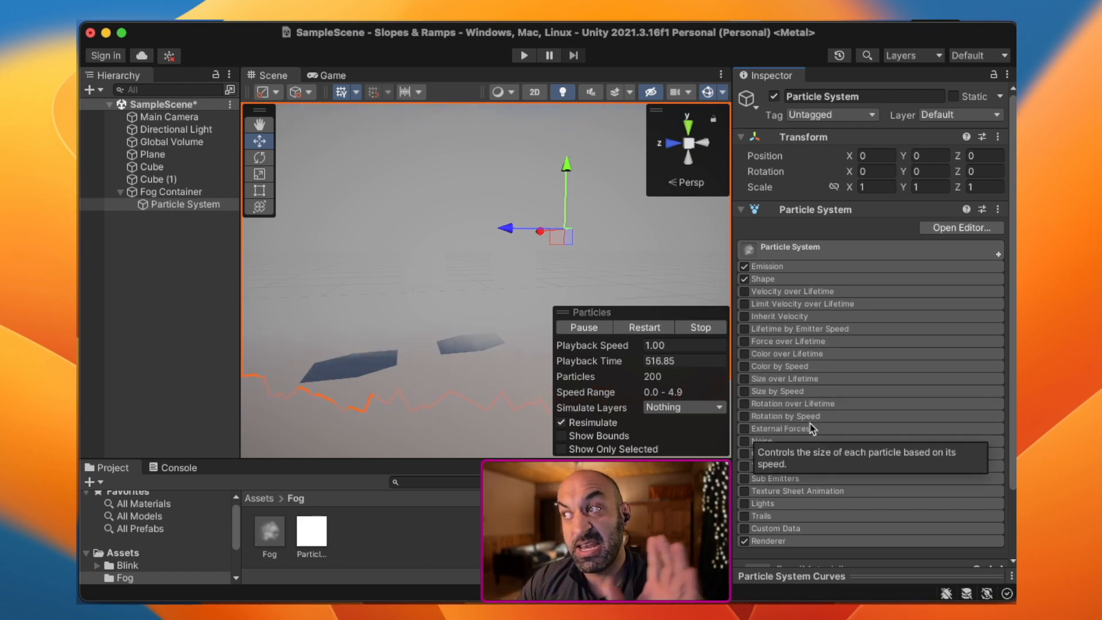
{"action": "left_click", "coordinate": [745, 354]}
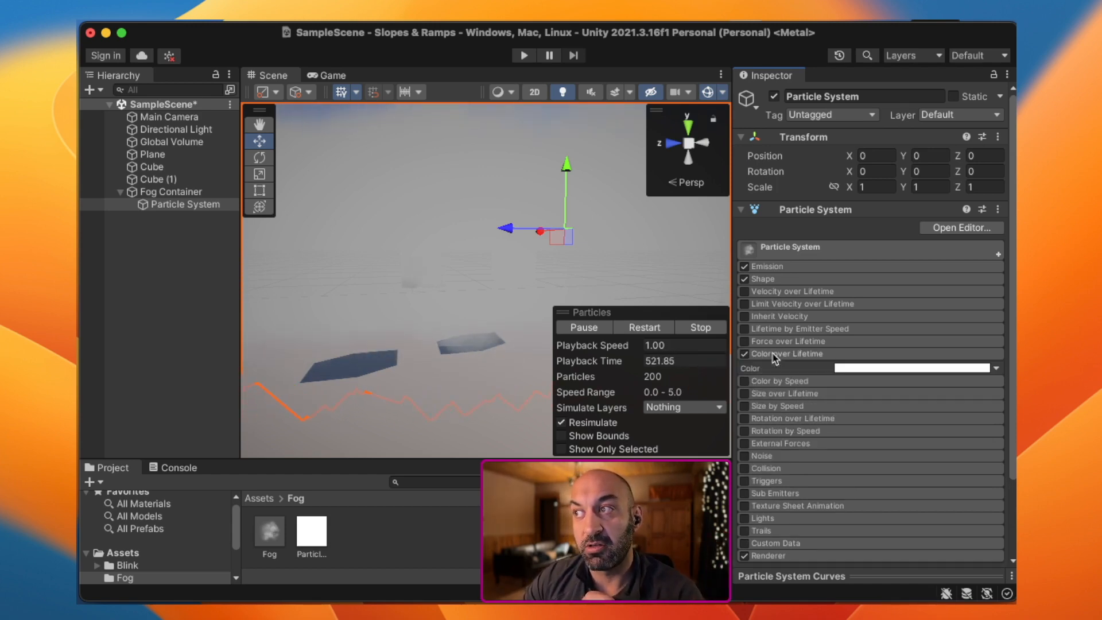
Step: Add an alpha key at about 48.8% in the Color over Lifetime gradient and set the start and end alpha keys to 0
{"action": "left_click", "coordinate": [897, 368]}
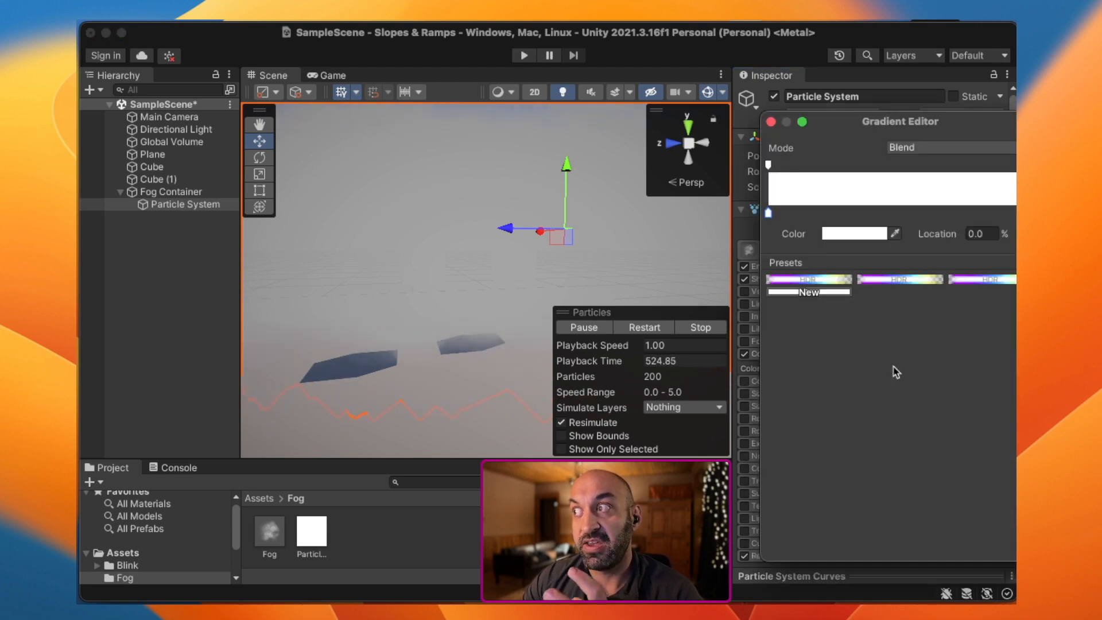
{"action": "left_click_drag", "start_coordinate": [856, 123], "coordinate": [827, 136]}
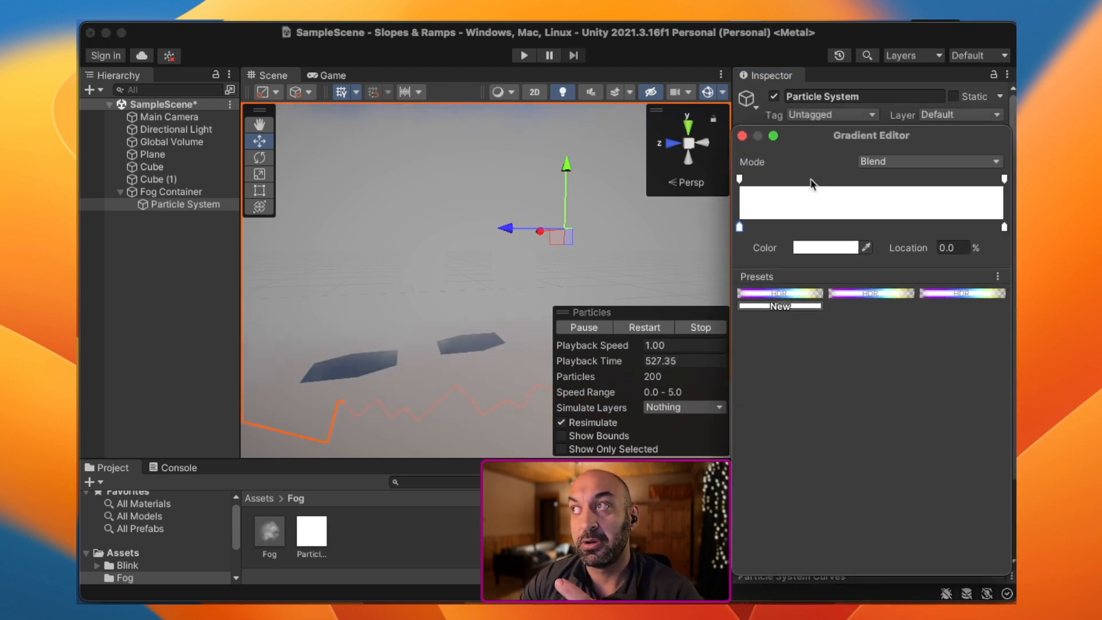
{"action": "left_click", "coordinate": [869, 180]}
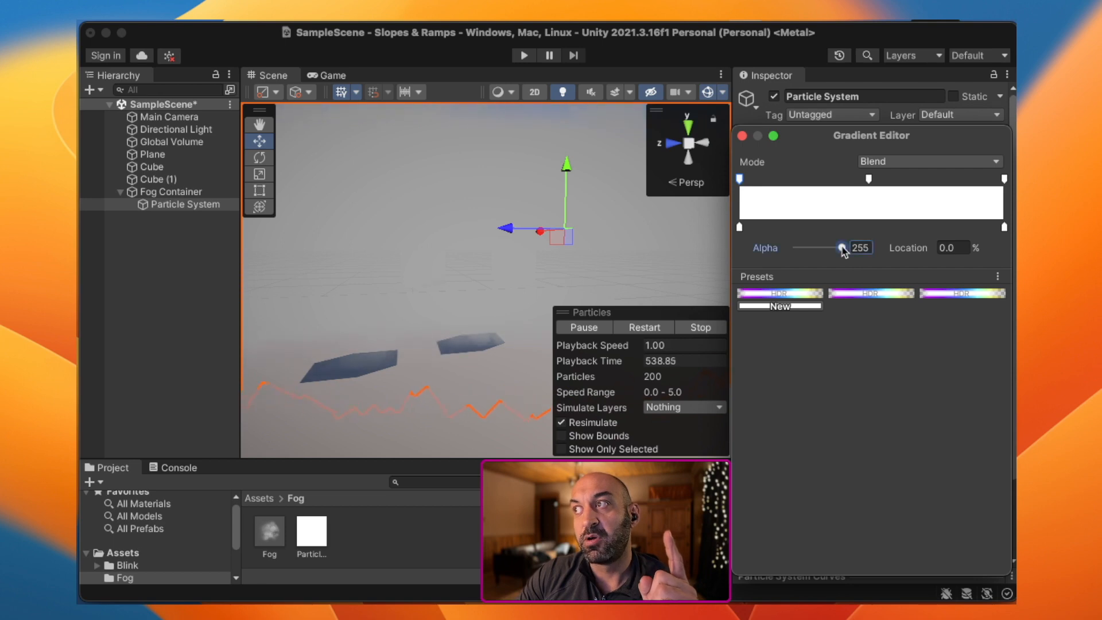
{"action": "left_click_drag", "start_coordinate": [842, 248], "coordinate": [797, 248]}
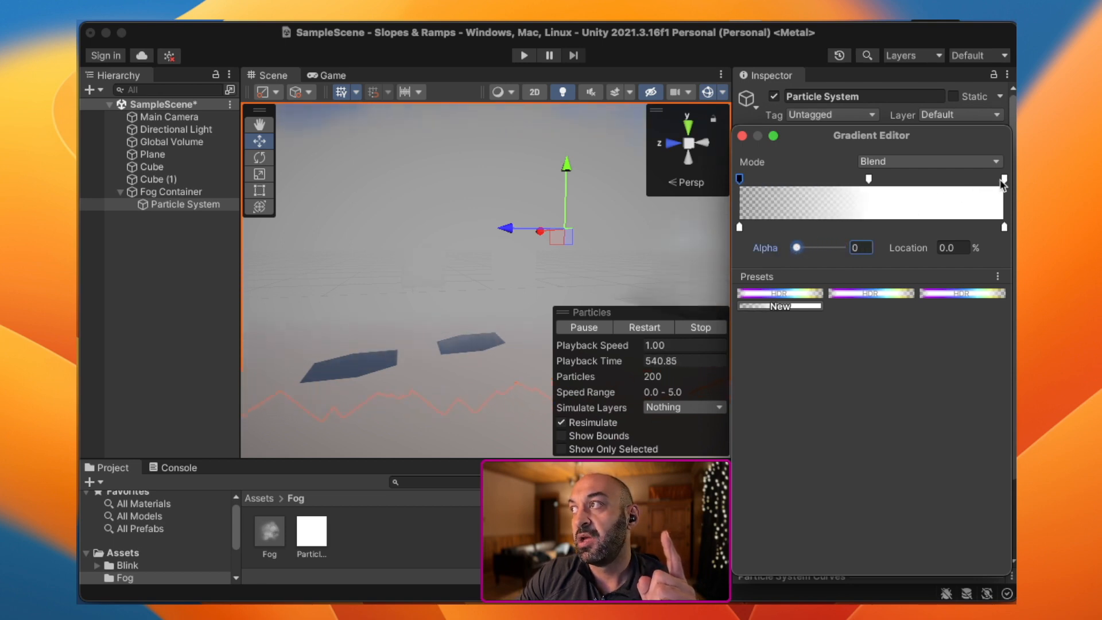
{"action": "left_click", "coordinate": [1003, 179]}
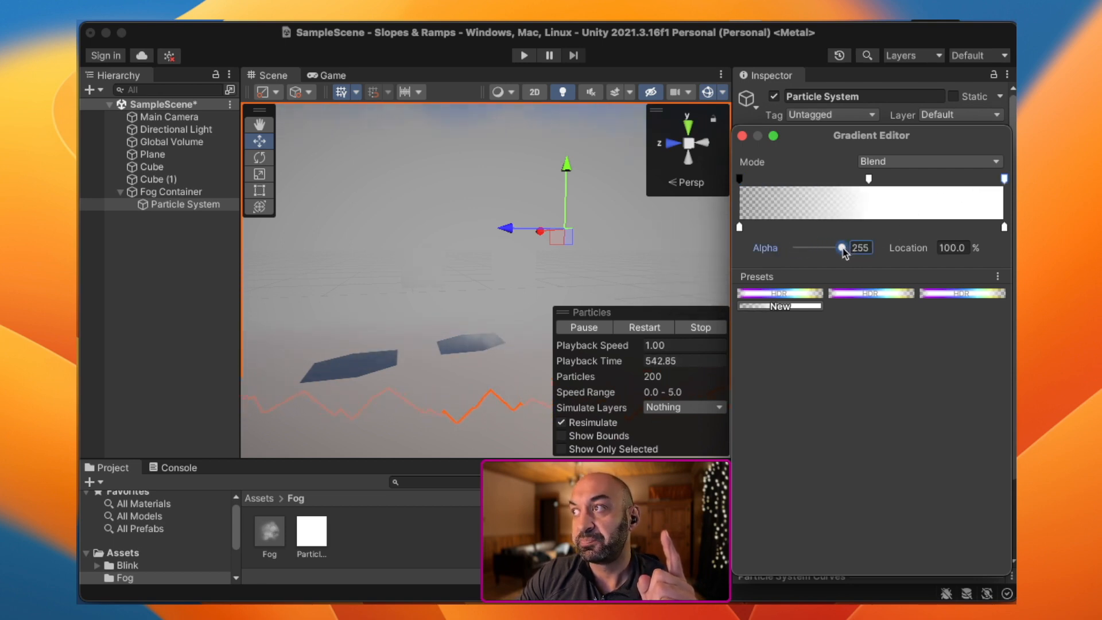
{"action": "left_click_drag", "start_coordinate": [842, 248], "coordinate": [767, 251]}
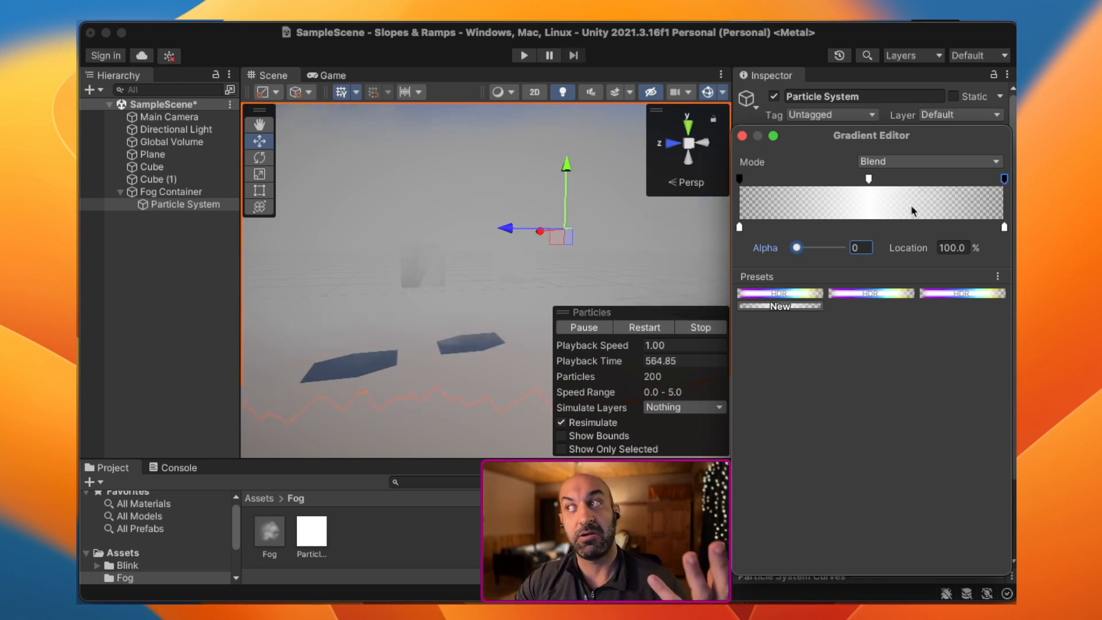
Step: Lower the alpha of the gradient's middle key to 30 and close the gradient
{"action": "left_click", "coordinate": [869, 180]}
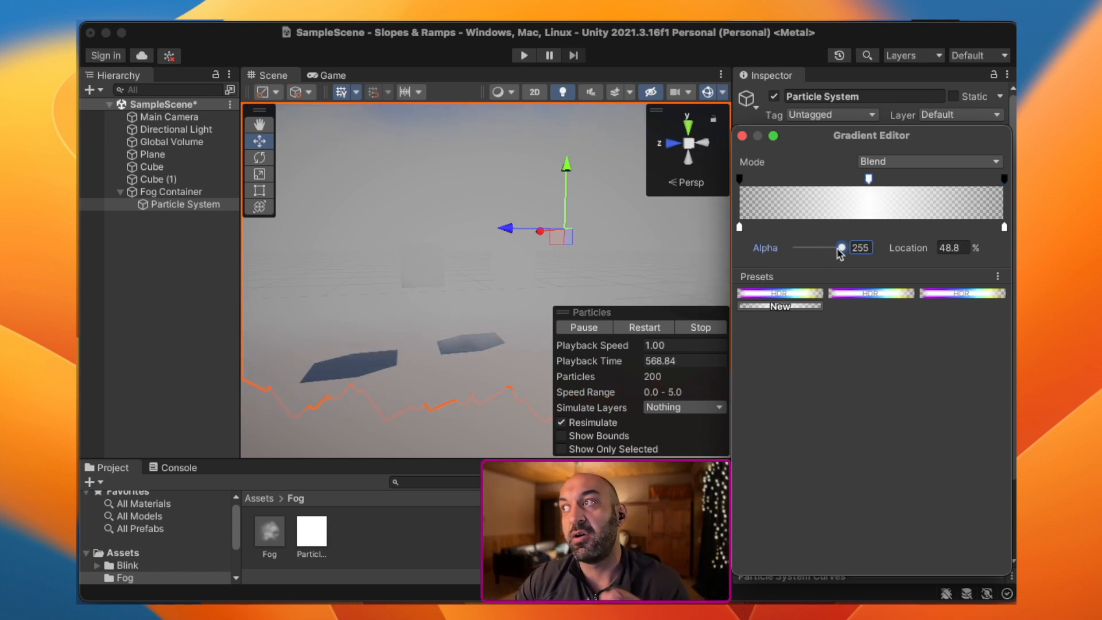
{"action": "left_click_drag", "start_coordinate": [841, 249], "coordinate": [805, 253]}
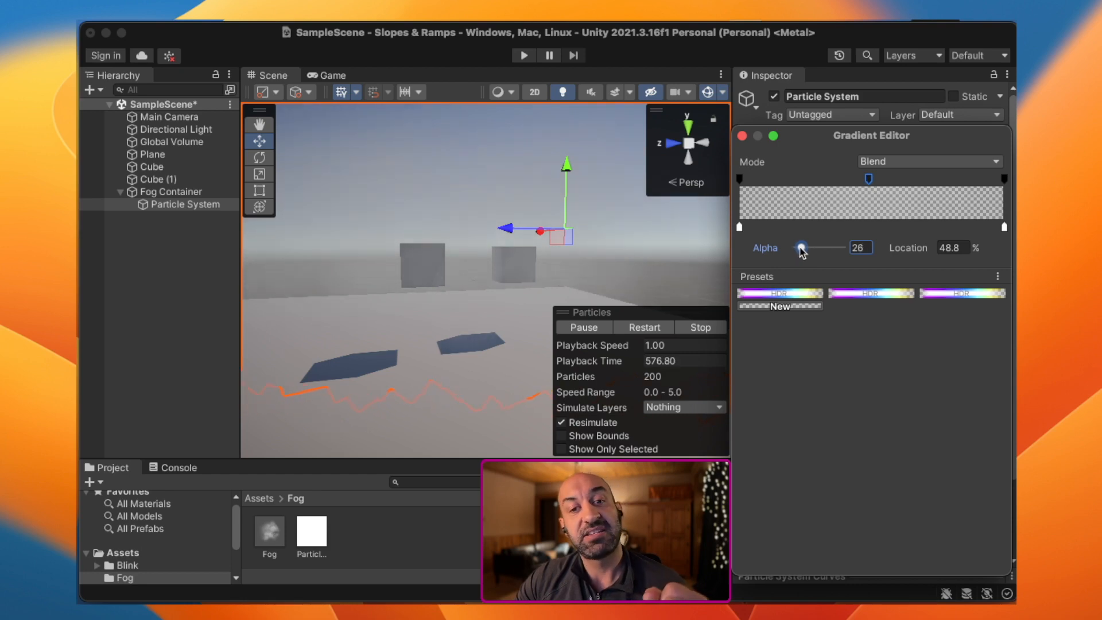
{"action": "mouse_move", "coordinate": [803, 250]}
{"action": "left_mouse_down"}
{"action": "mouse_move", "coordinate": [832, 249]}
{"action": "mouse_move", "coordinate": [800, 251]}
{"action": "left_mouse_up"}
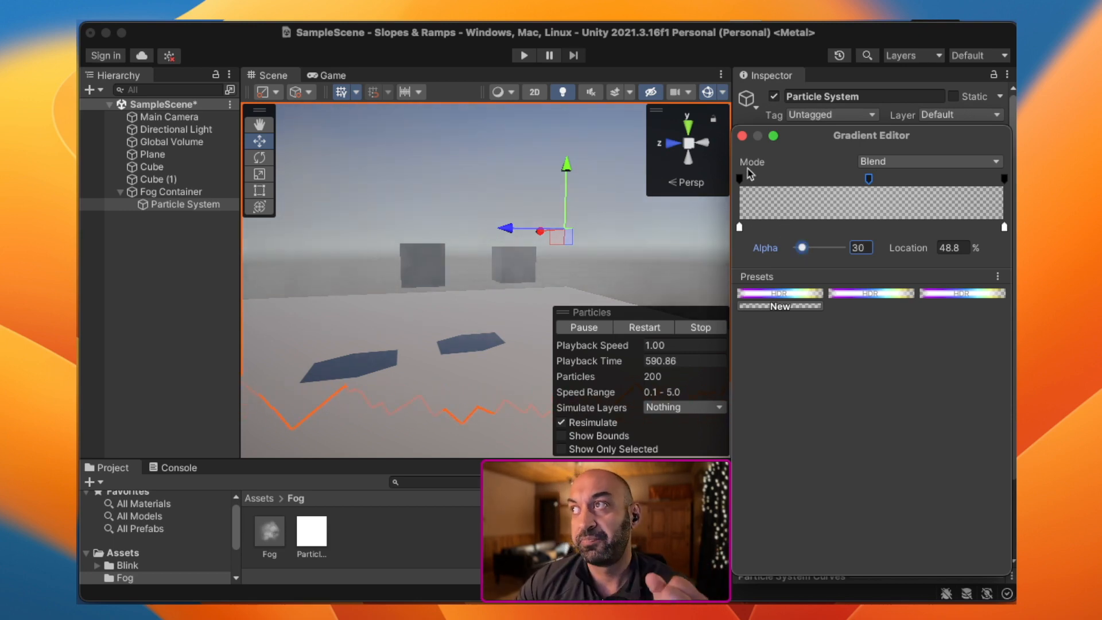
{"action": "left_click", "coordinate": [742, 136]}
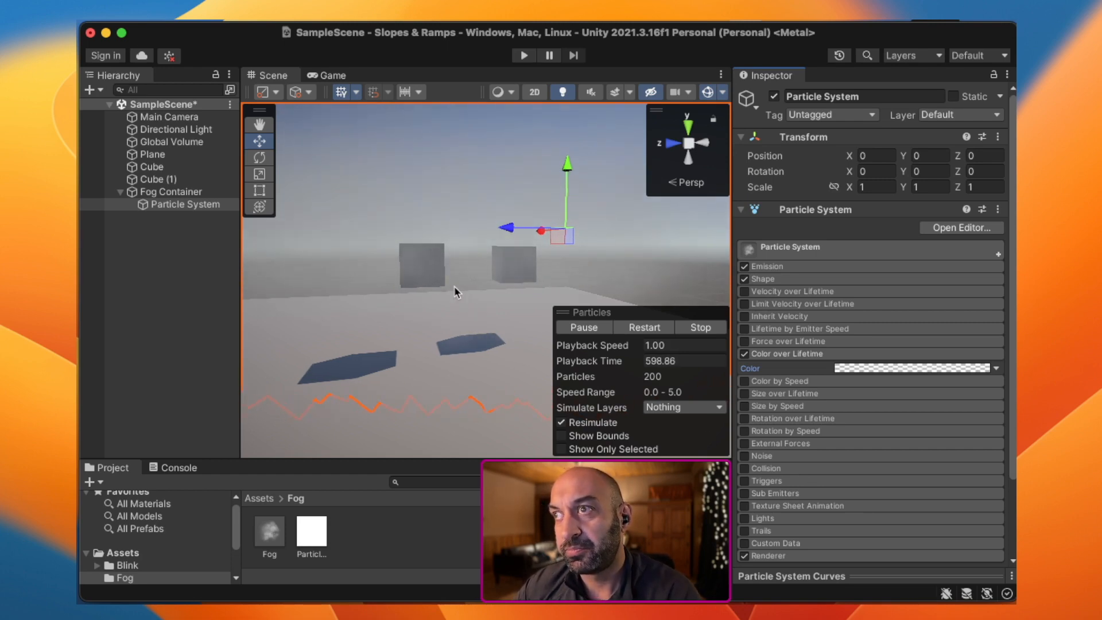
Step: Set the upper limit of the Particle System's Start Speed range to 0.3
{"action": "scroll", "coordinate": [449, 270], "scroll_direction": "up", "scroll_amount": 5}
{"action": "middle_click_drag", "start_coordinate": [446, 268], "coordinate": [472, 279]}
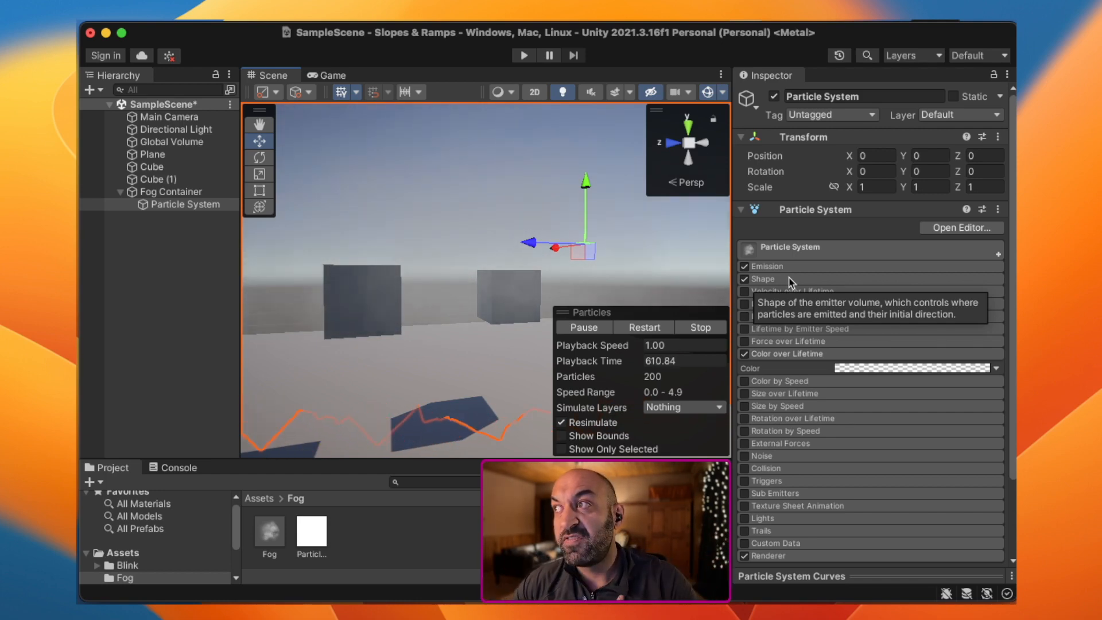
{"action": "left_click", "coordinate": [799, 255]}
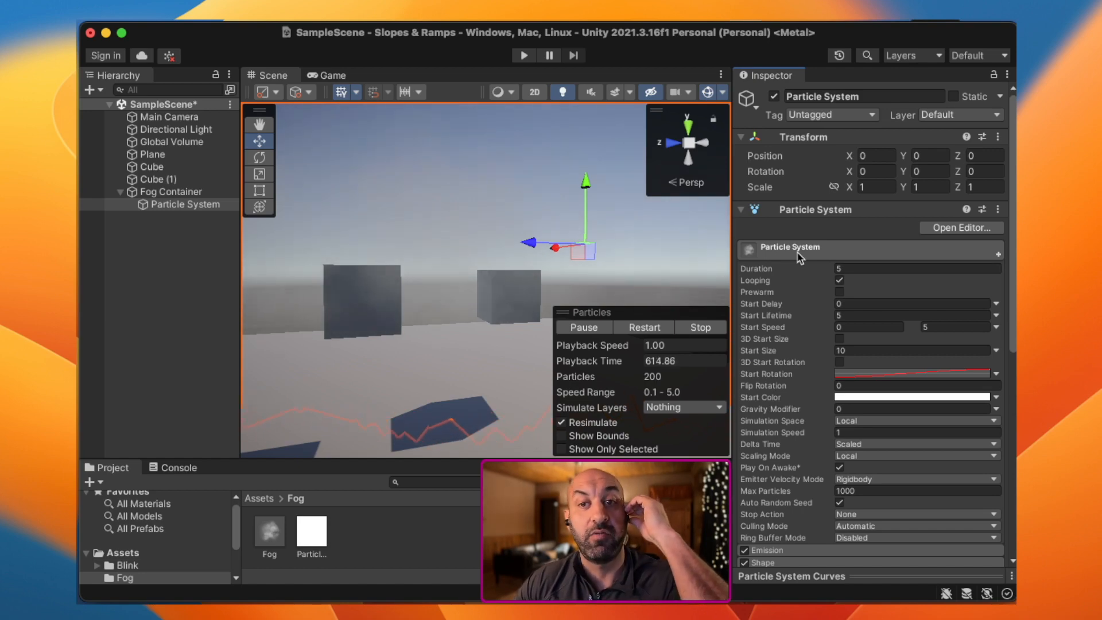
{"action": "left_click", "coordinate": [933, 327]}
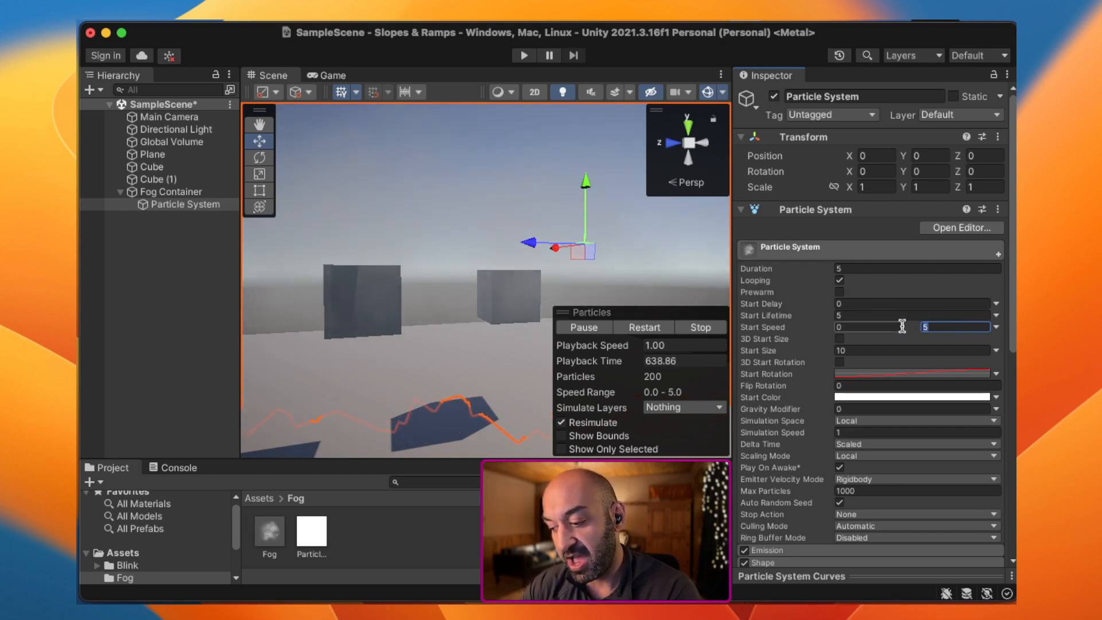
{"action": "type", "text": ".3"}
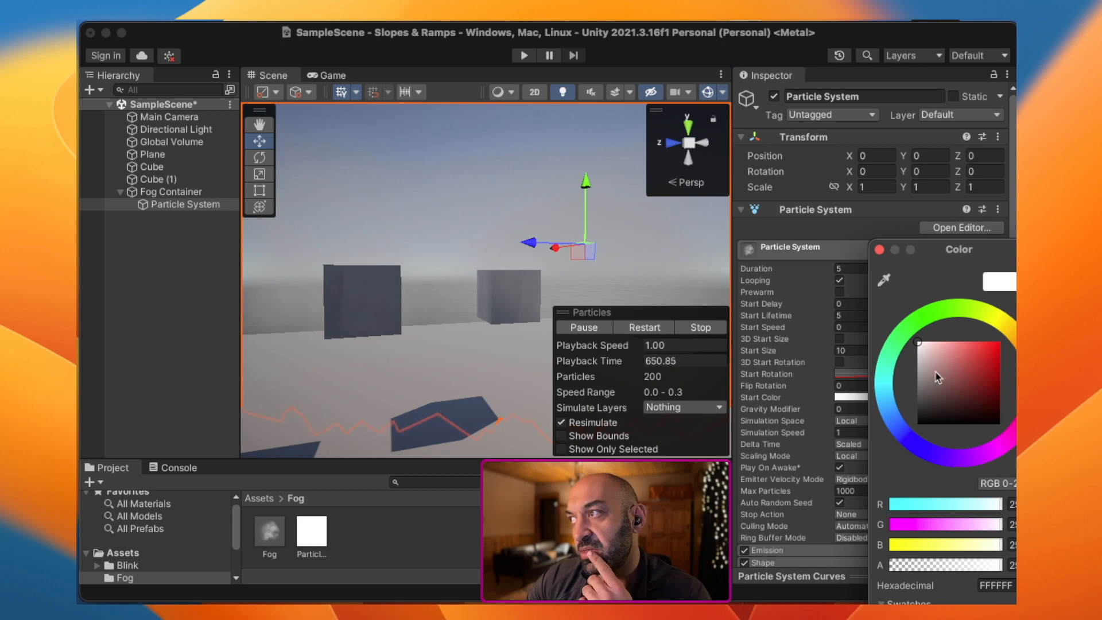
{"action": "left_click", "coordinate": [879, 251]}
{"action": "scroll", "coordinate": [798, 287], "scroll_direction": "down", "scroll_amount": 4}
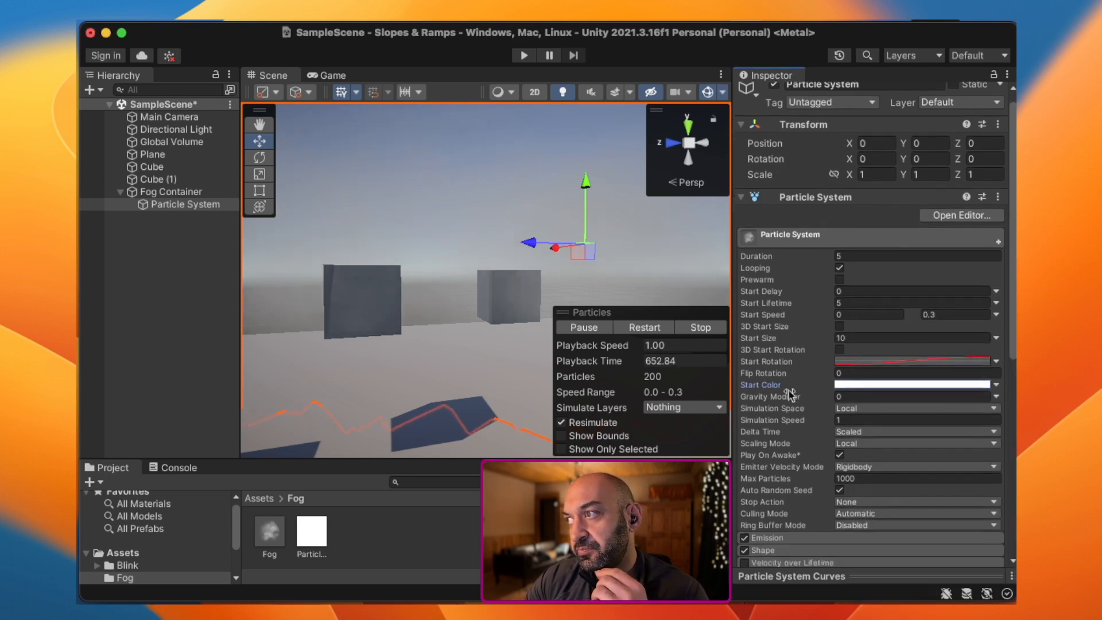
{"action": "left_click", "coordinate": [817, 151]}
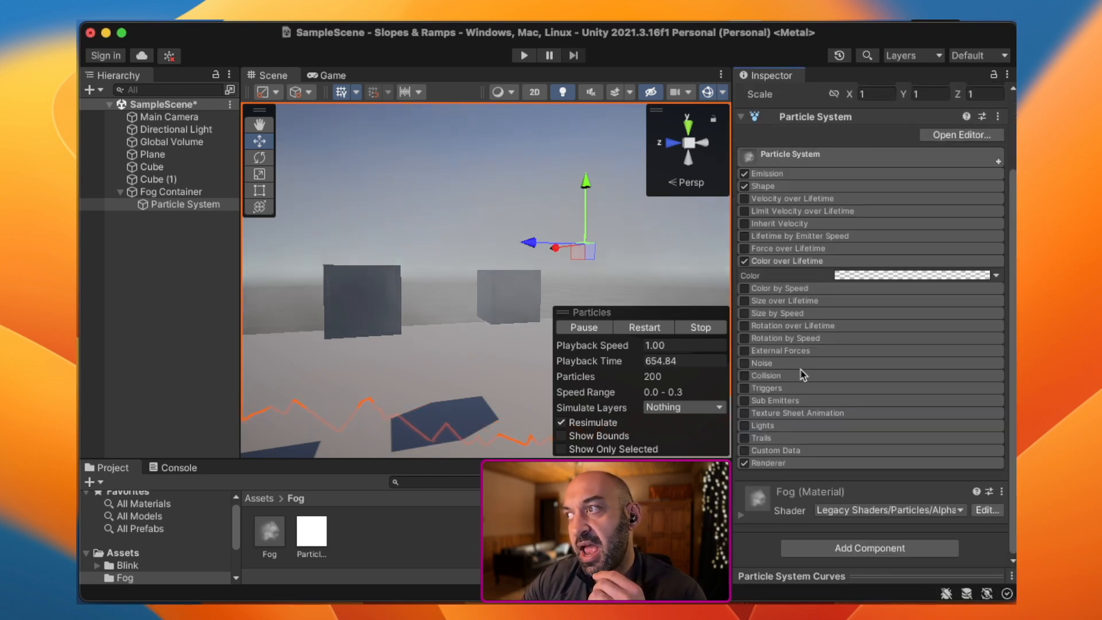
{"action": "left_click", "coordinate": [888, 275]}
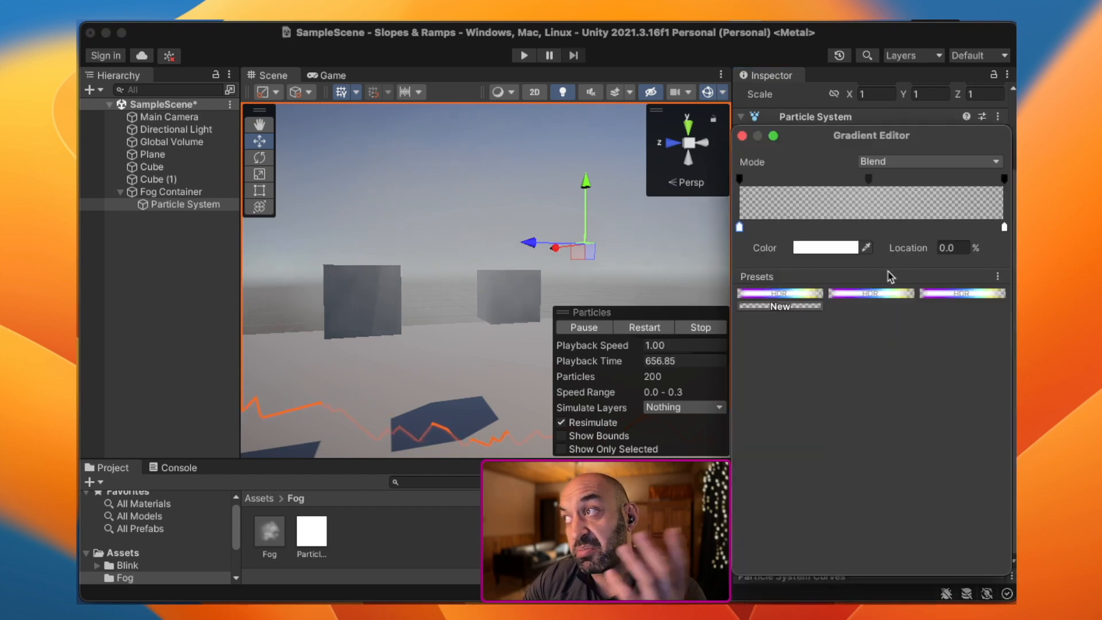
{"action": "left_click", "coordinate": [815, 248]}
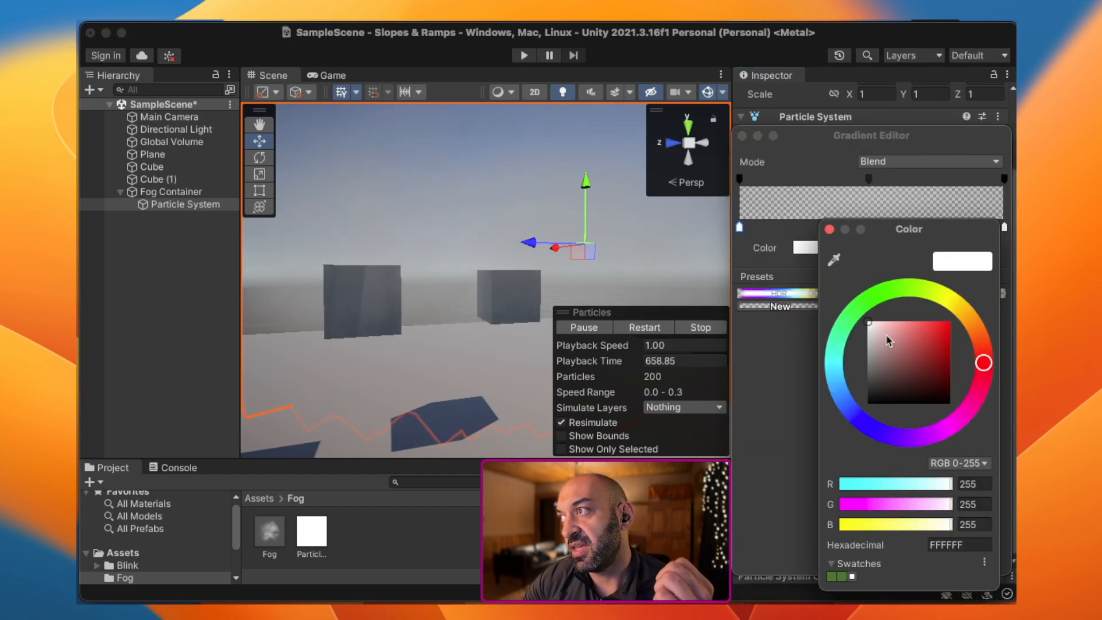
{"action": "left_click_drag", "start_coordinate": [886, 339], "coordinate": [851, 315]}
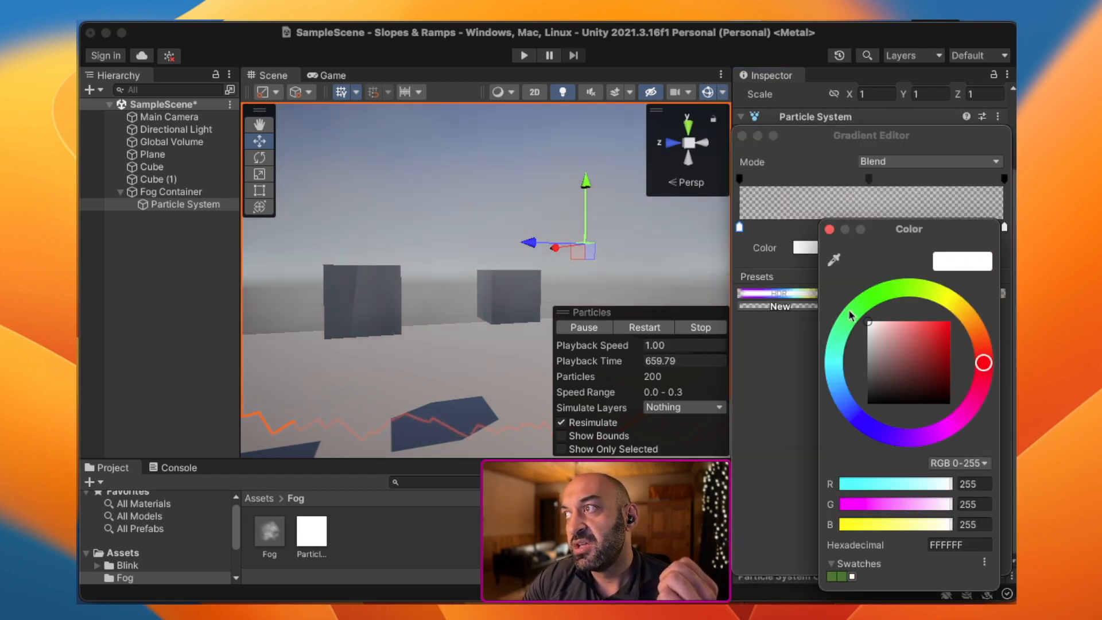
{"action": "left_click", "coordinate": [829, 230]}
{"action": "left_click", "coordinate": [742, 136]}
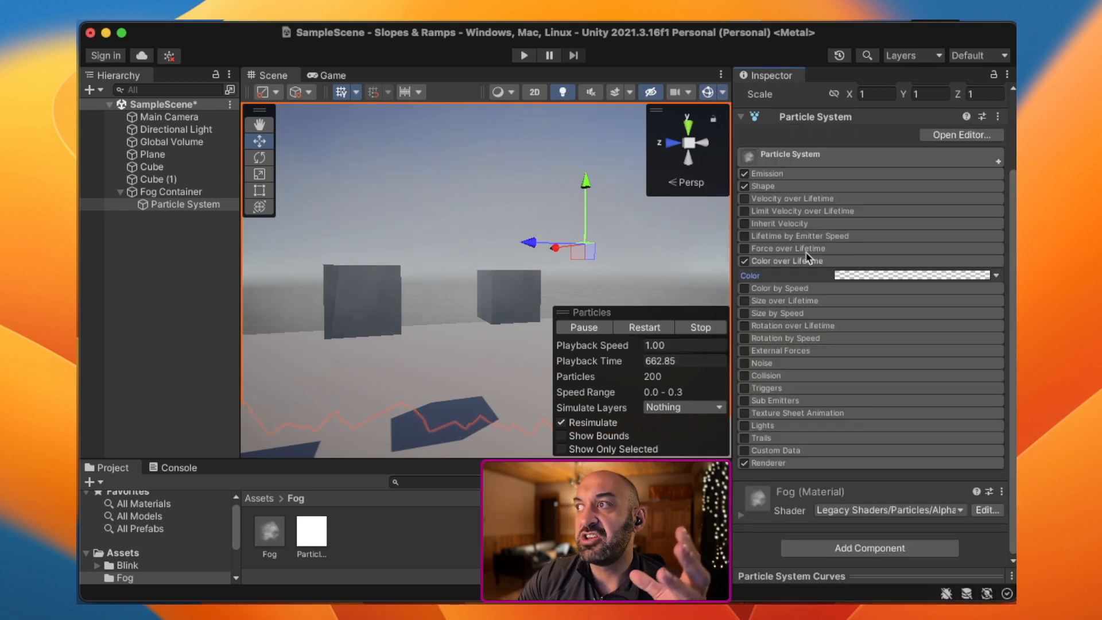
Step: Try pure red as the particles' Start Color, inspect the tinted fog, and set the color back to white
{"action": "left_click", "coordinate": [802, 156]}
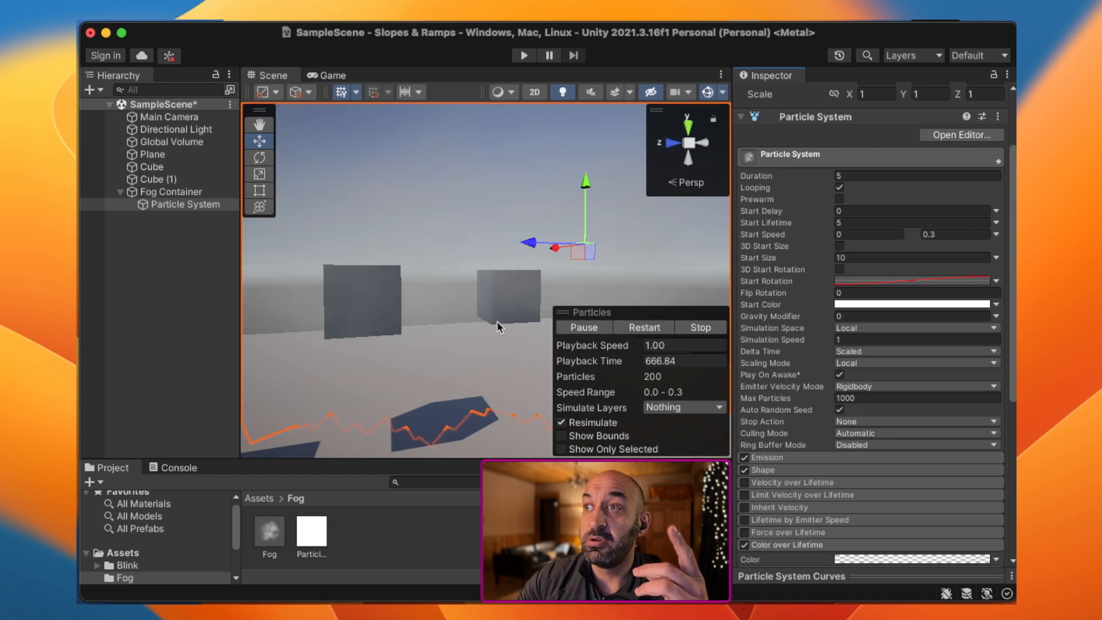
{"action": "scroll", "coordinate": [450, 333], "scroll_direction": "down", "scroll_amount": 5}
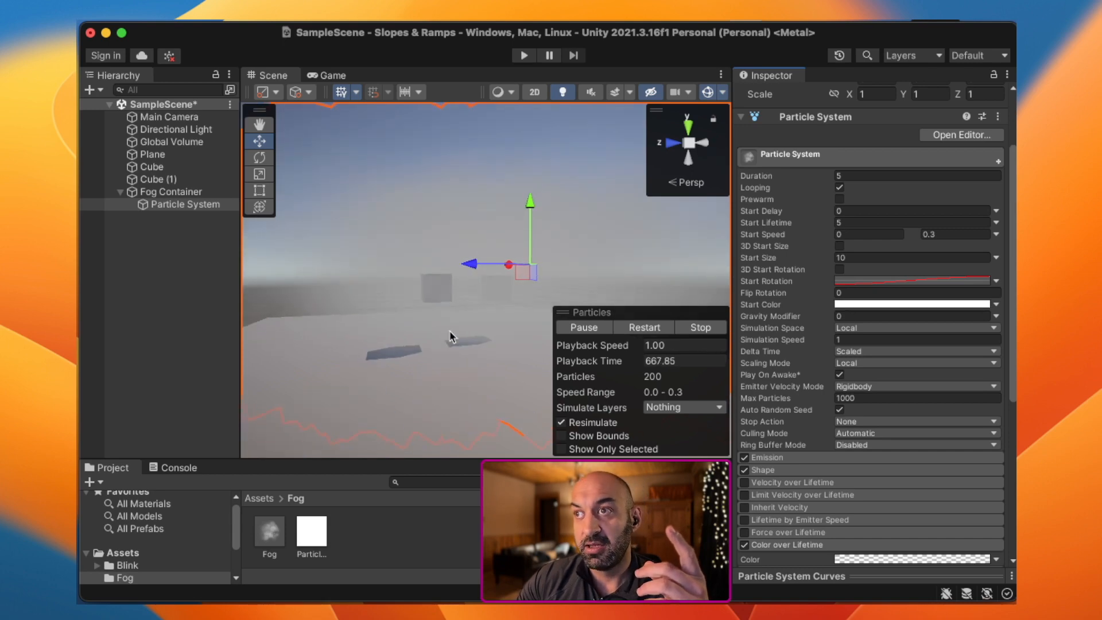
{"action": "scroll", "coordinate": [448, 332], "scroll_direction": "down", "scroll_amount": 3}
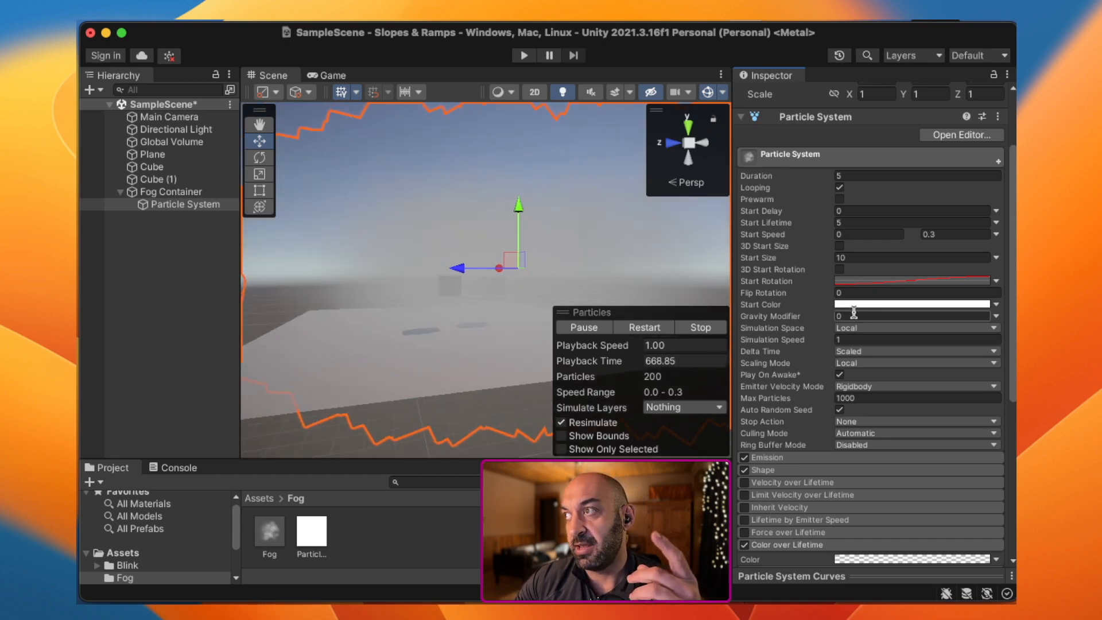
{"action": "left_click", "coordinate": [871, 305]}
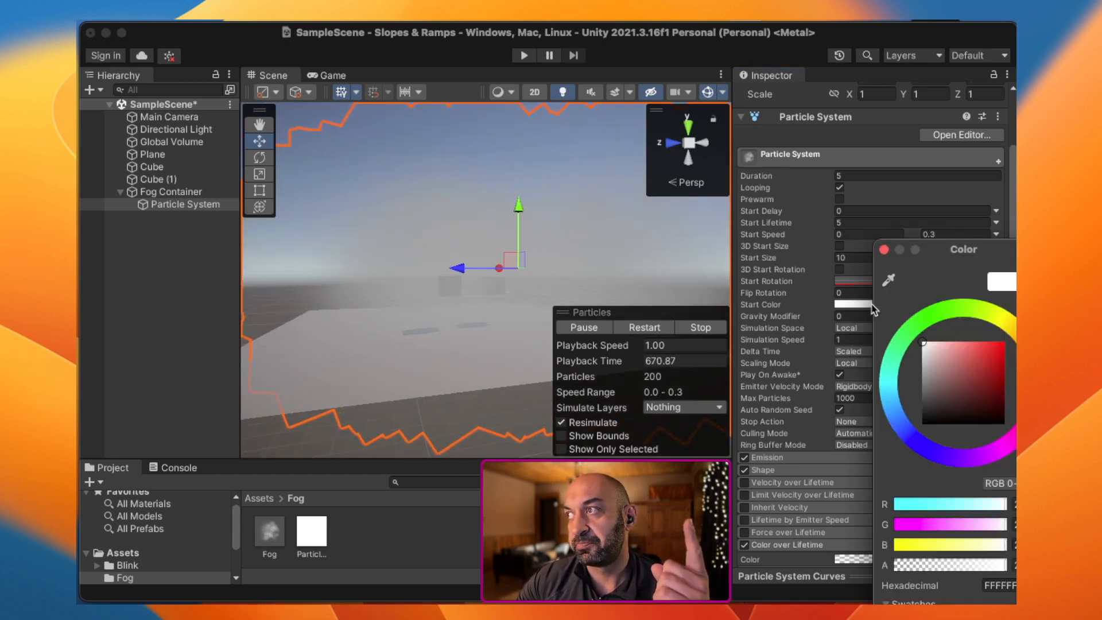
{"action": "left_click_drag", "start_coordinate": [983, 359], "coordinate": [1005, 342]}
{"action": "scroll", "coordinate": [523, 304], "scroll_direction": "up", "scroll_amount": 5}
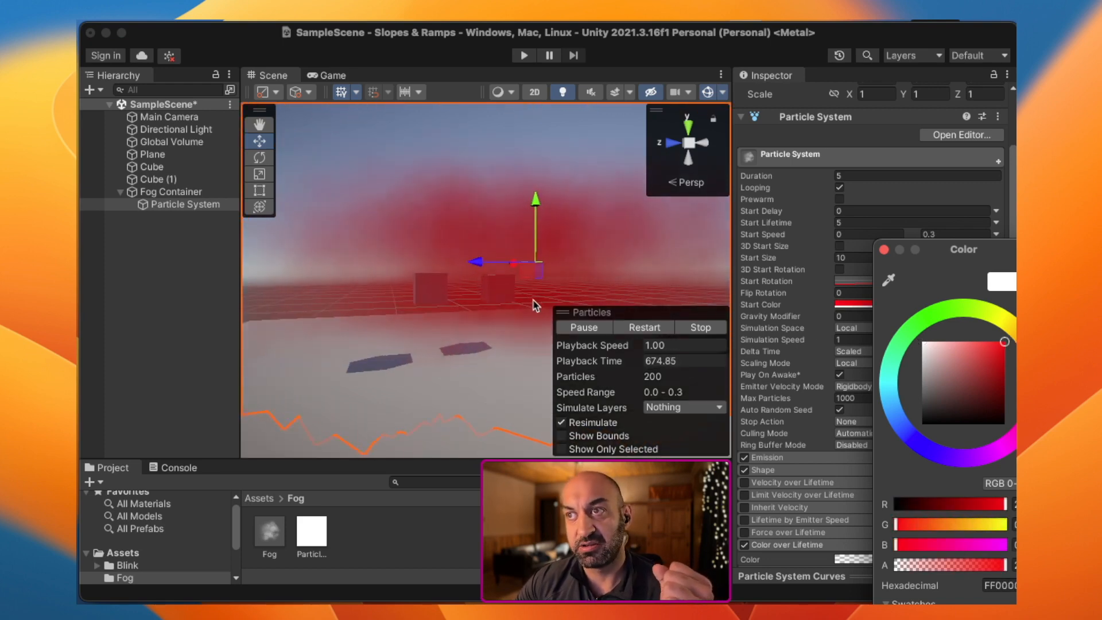
{"action": "scroll", "coordinate": [523, 304], "scroll_direction": "down", "scroll_amount": 5}
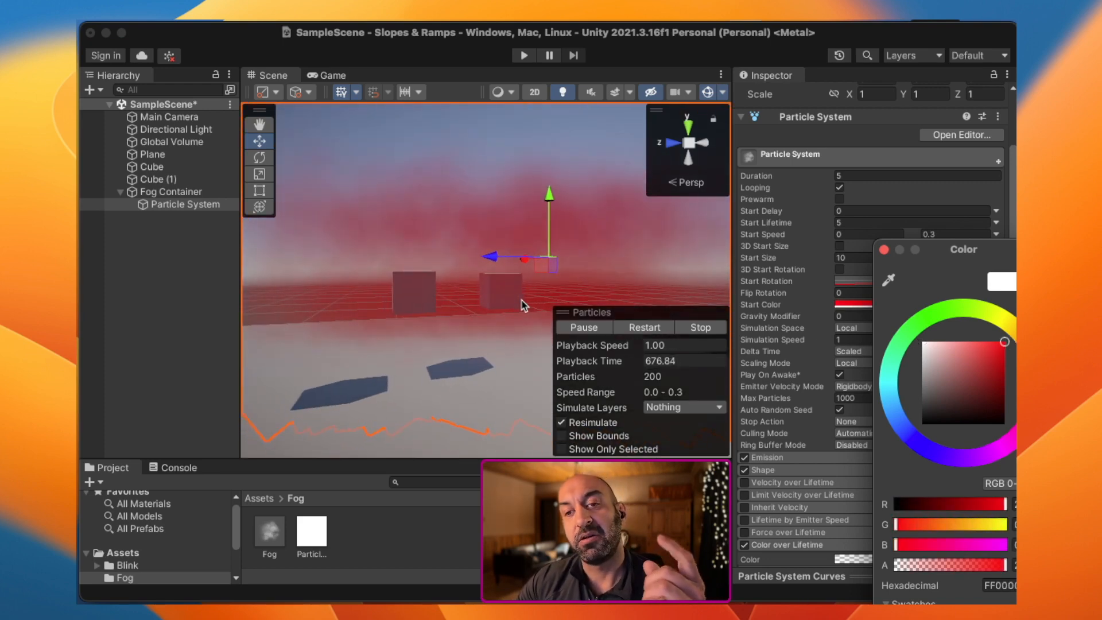
{"action": "scroll", "coordinate": [523, 304], "scroll_direction": "down", "scroll_amount": 1}
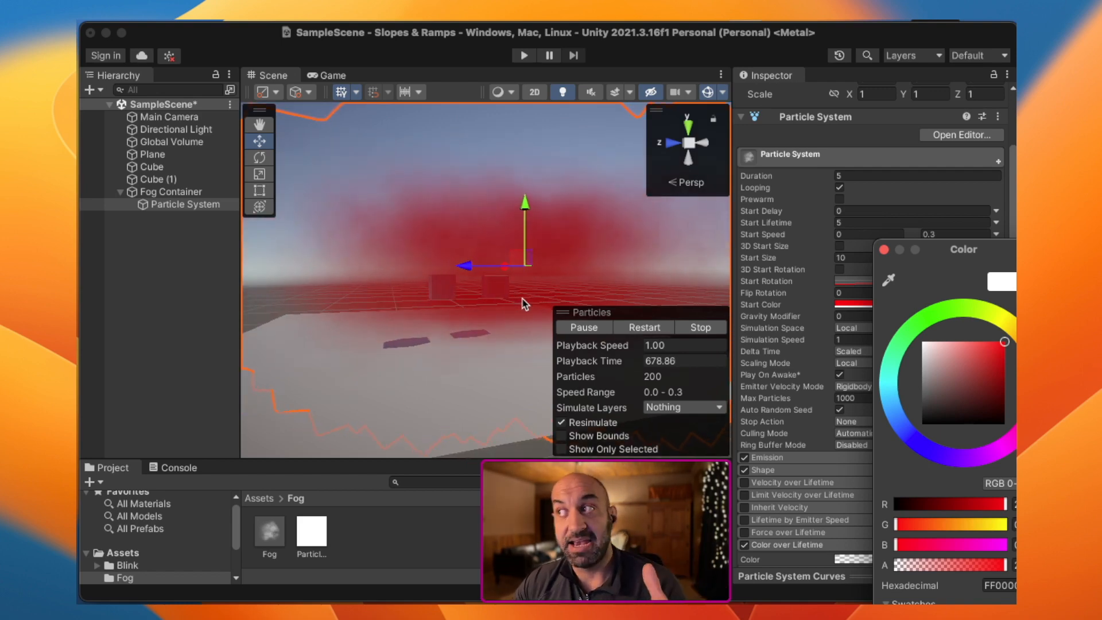
{"action": "left_click_drag", "start_coordinate": [928, 348], "coordinate": [915, 342]}
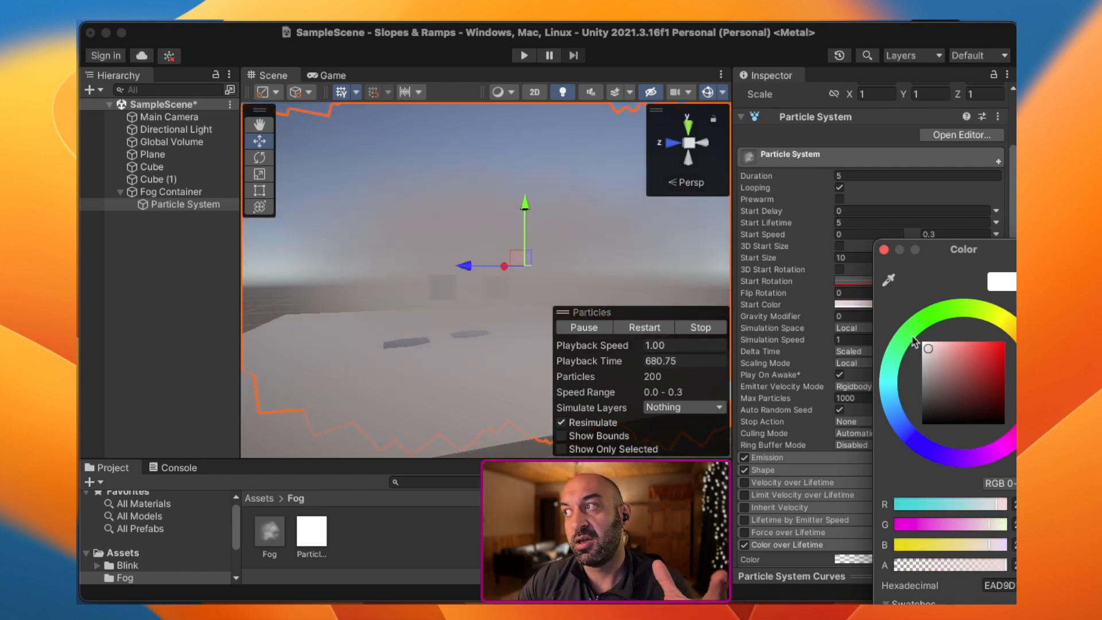
{"action": "left_click", "coordinate": [884, 249]}
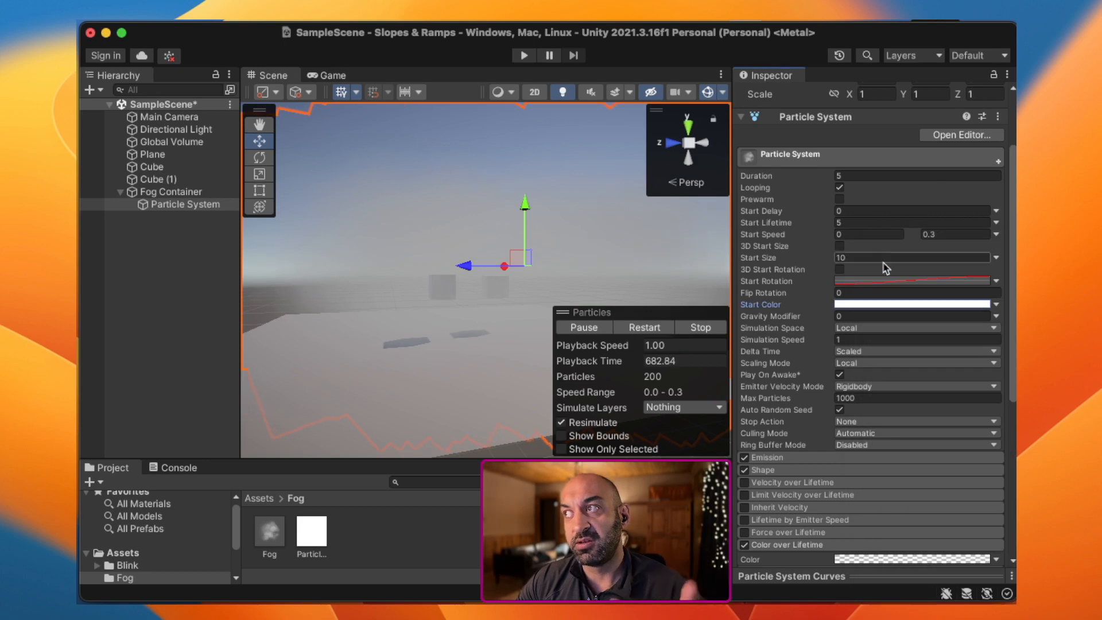
{"action": "left_click", "coordinate": [822, 166]}
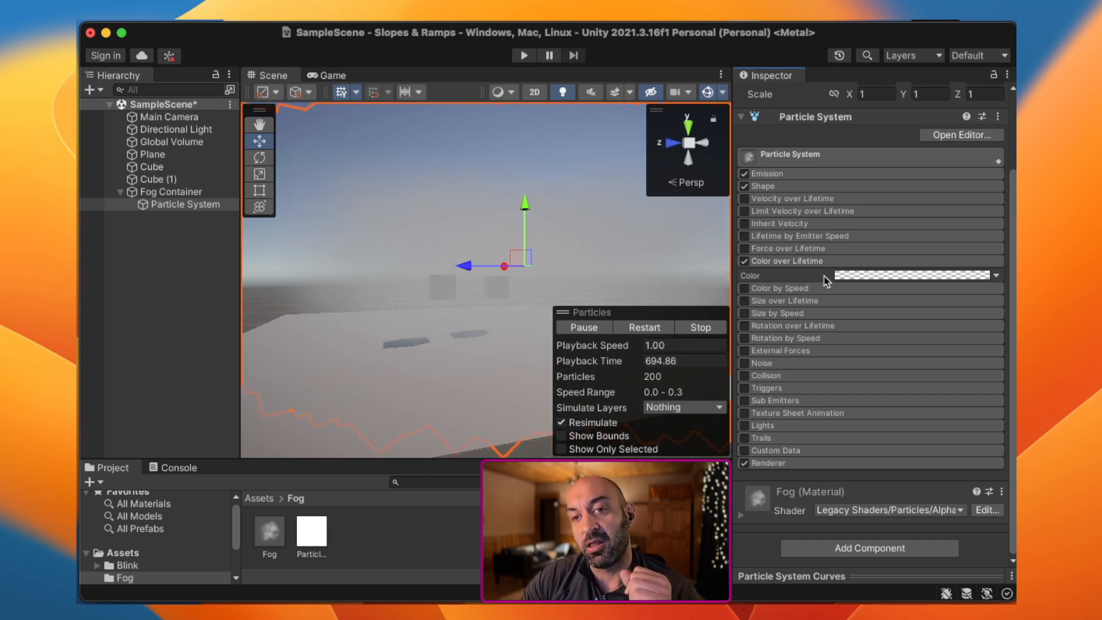
Step: Try bright green (00FF12) as the start color key of the Color over Lifetime gradient
{"action": "left_click", "coordinate": [858, 277]}
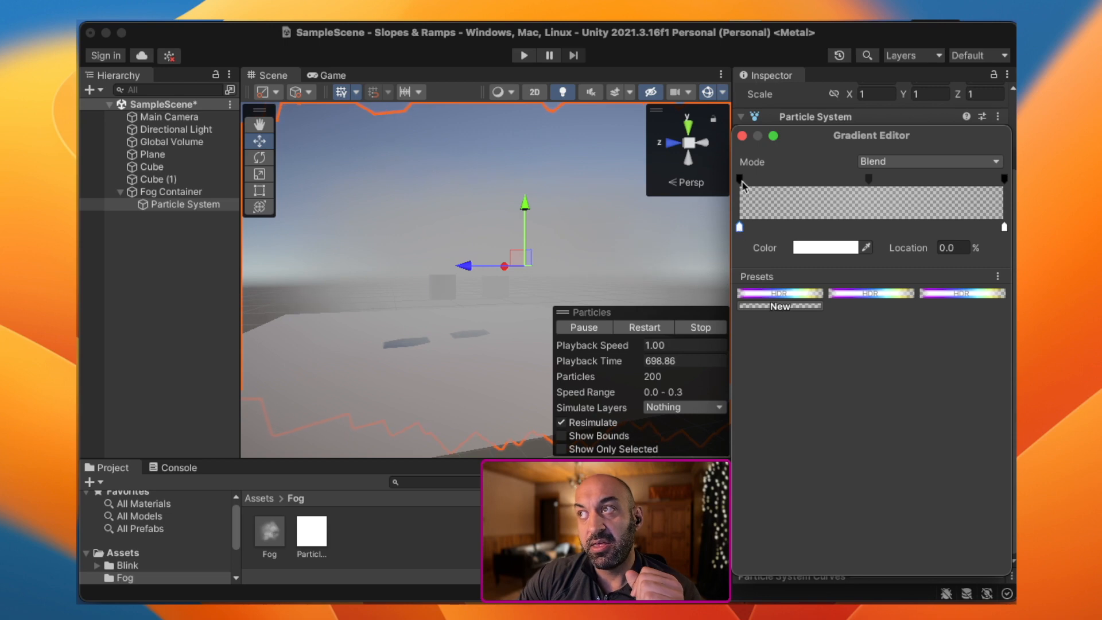
{"action": "left_click", "coordinate": [740, 180]}
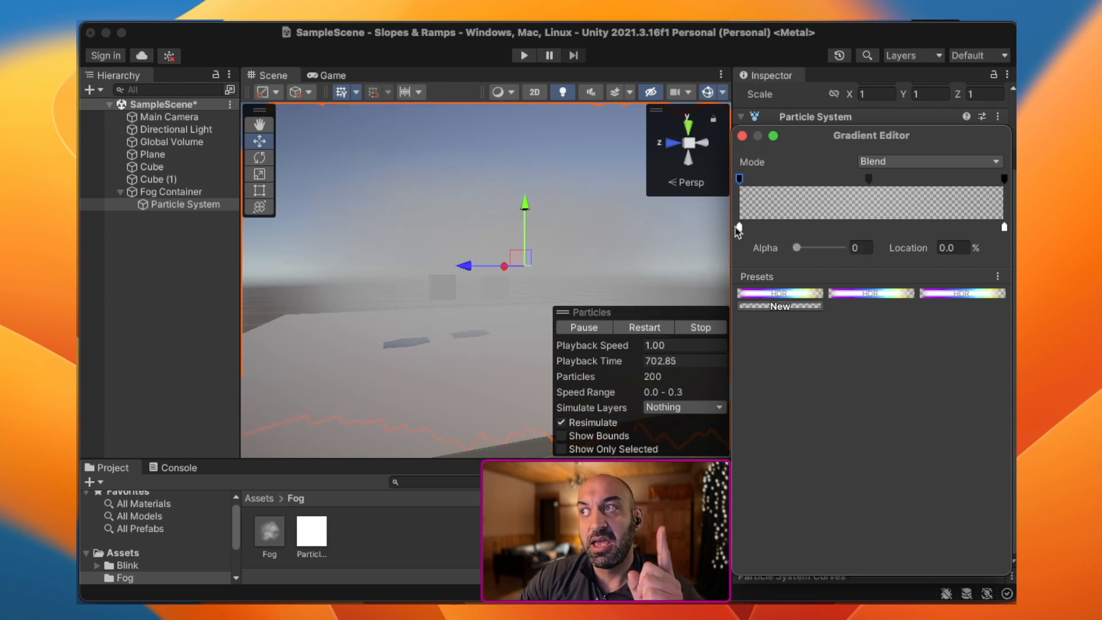
{"action": "left_click", "coordinate": [739, 228]}
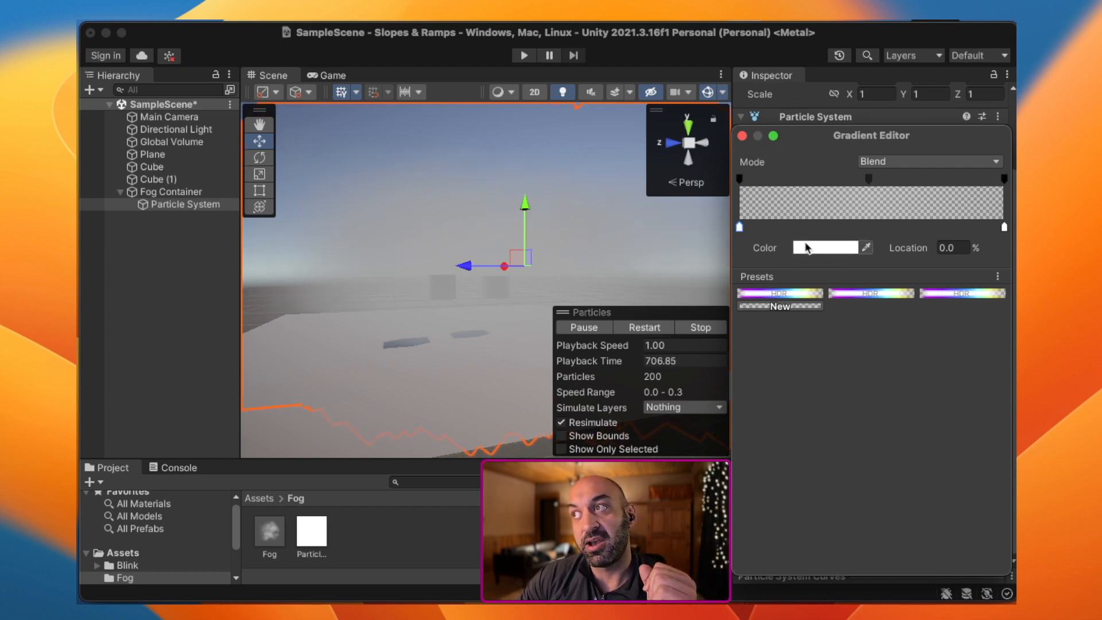
{"action": "left_click", "coordinate": [811, 248]}
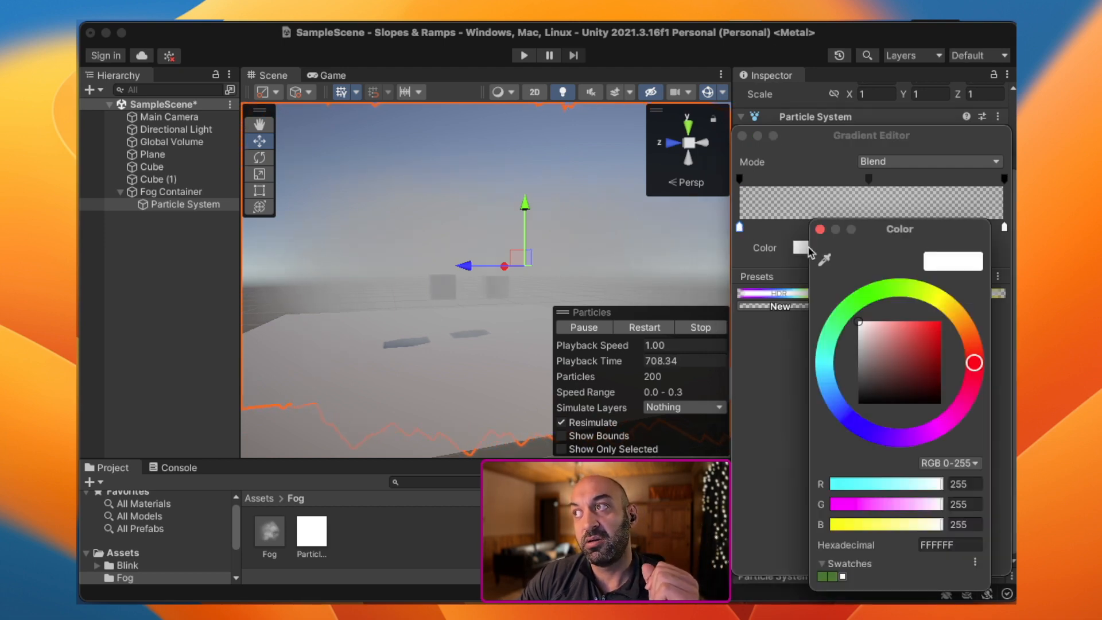
{"action": "left_click", "coordinate": [858, 299]}
{"action": "left_click_drag", "start_coordinate": [930, 344], "coordinate": [939, 320]}
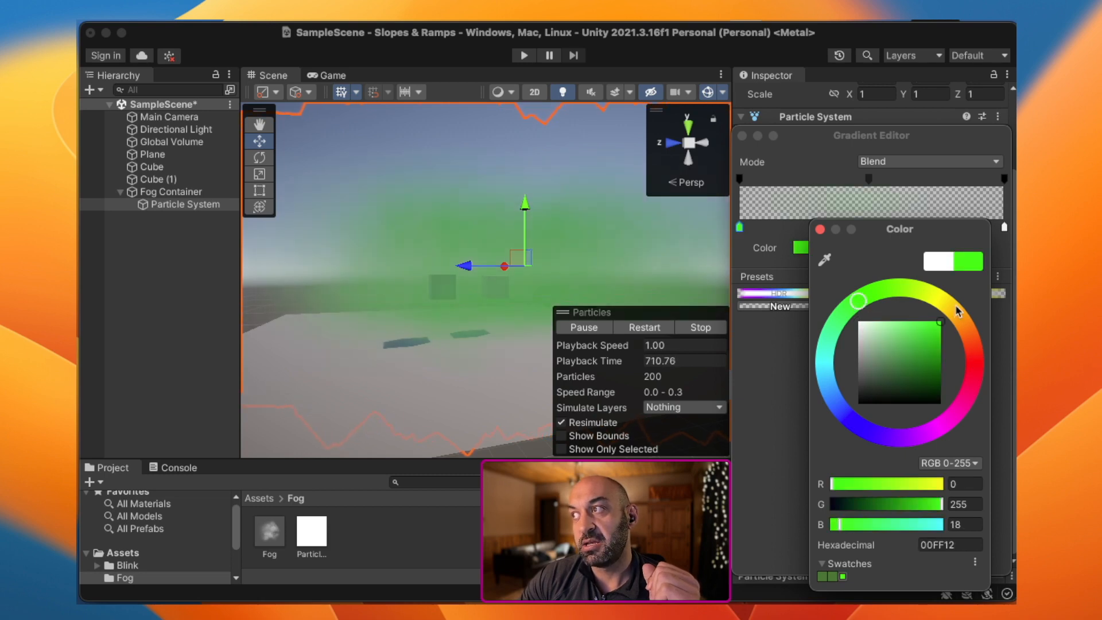
{"action": "left_click", "coordinate": [820, 230]}
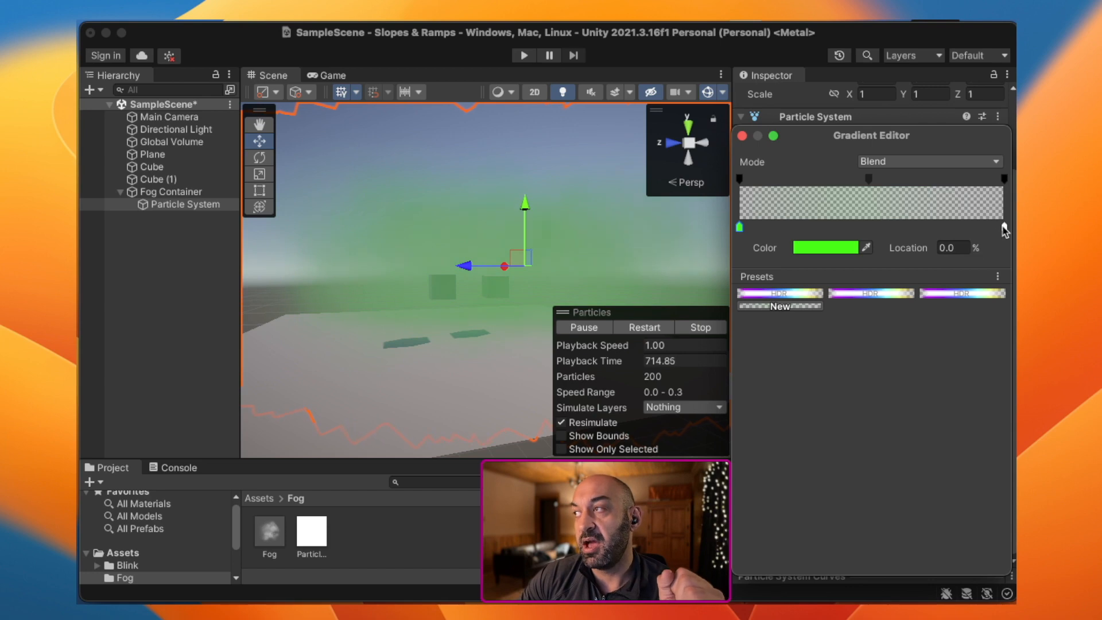
Step: Try pure red (FF0000) as the gradient's end color key, close the gradient and inspect the tinted fog
{"action": "left_click", "coordinate": [1003, 227]}
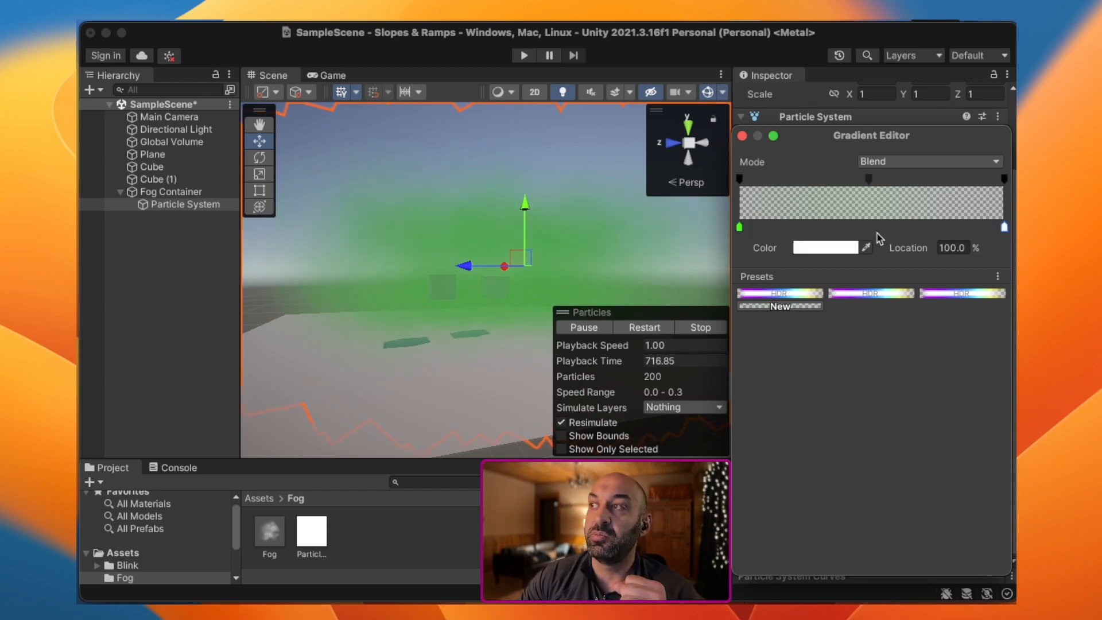
{"action": "left_click", "coordinate": [838, 248]}
{"action": "left_click_drag", "start_coordinate": [954, 346], "coordinate": [967, 325]}
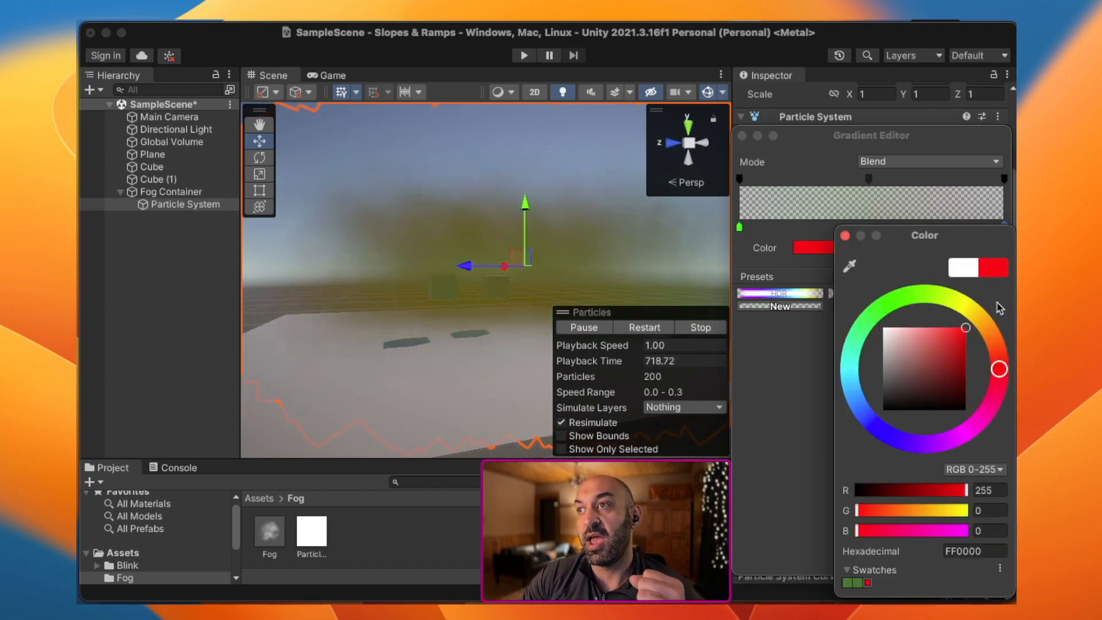
{"action": "scroll", "coordinate": [534, 240], "scroll_direction": "down", "scroll_amount": 3}
{"action": "middle_click_drag", "start_coordinate": [539, 238], "coordinate": [475, 251]}
{"action": "mouse_move", "coordinate": [475, 251]}
{"action": "right_mouse_down"}
{"action": "mouse_move", "coordinate": [435, 264]}
{"action": "mouse_move", "coordinate": [467, 268]}
{"action": "right_mouse_up"}
{"action": "scroll", "coordinate": [459, 270], "scroll_direction": "down", "scroll_amount": 6}
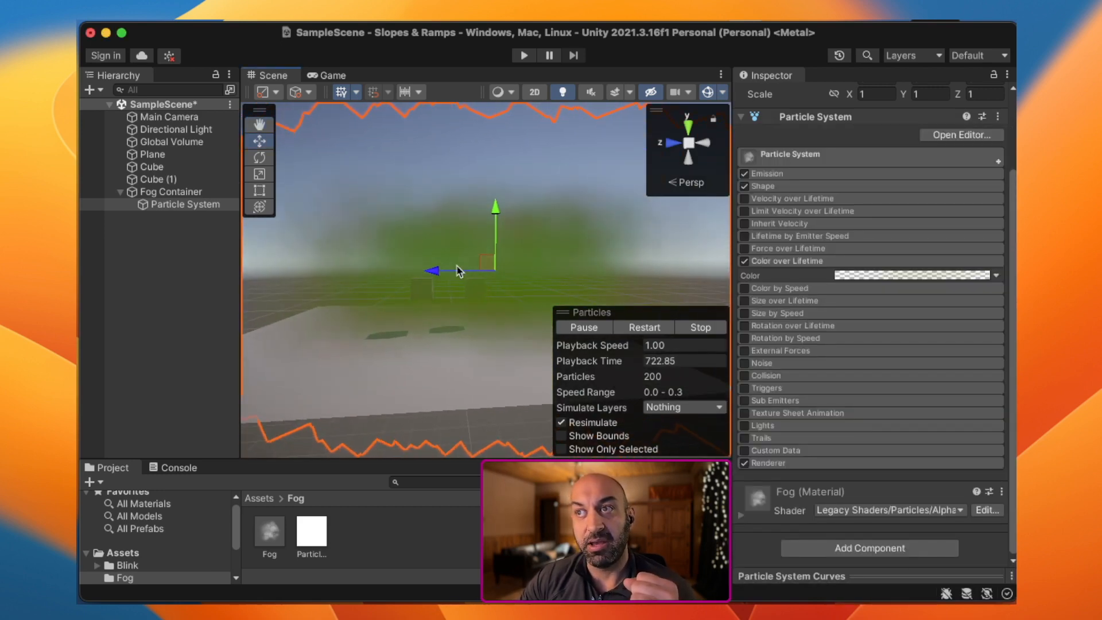
{"action": "scroll", "coordinate": [471, 268], "scroll_direction": "up", "scroll_amount": 3}
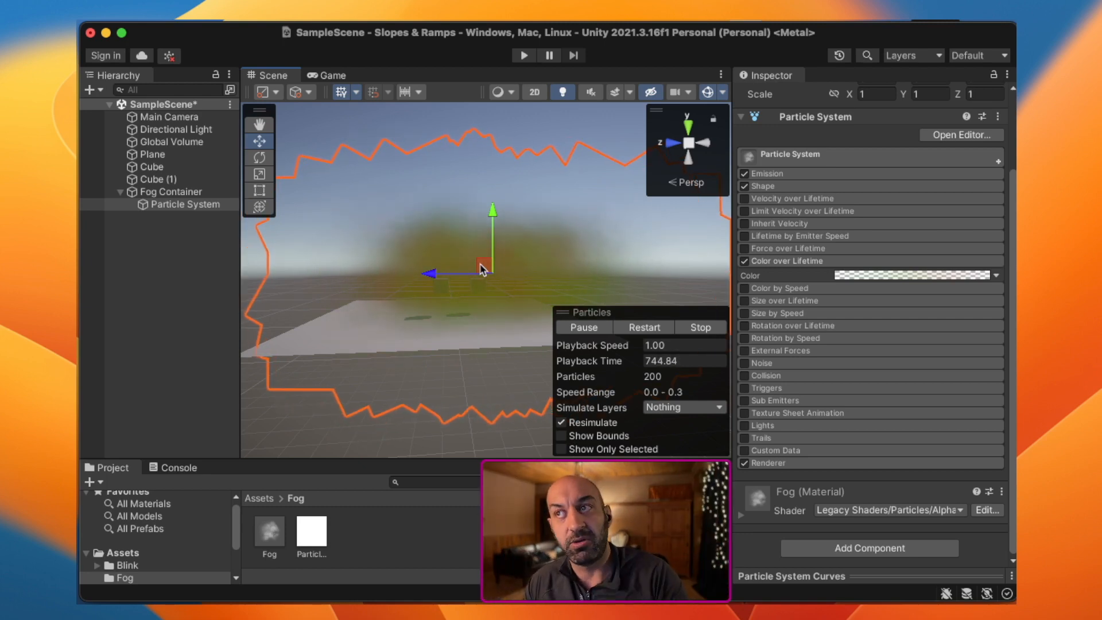
Step: Set the start and end color keys of the Color over Lifetime gradient back to white and close the gradient
{"action": "left_click", "coordinate": [893, 277]}
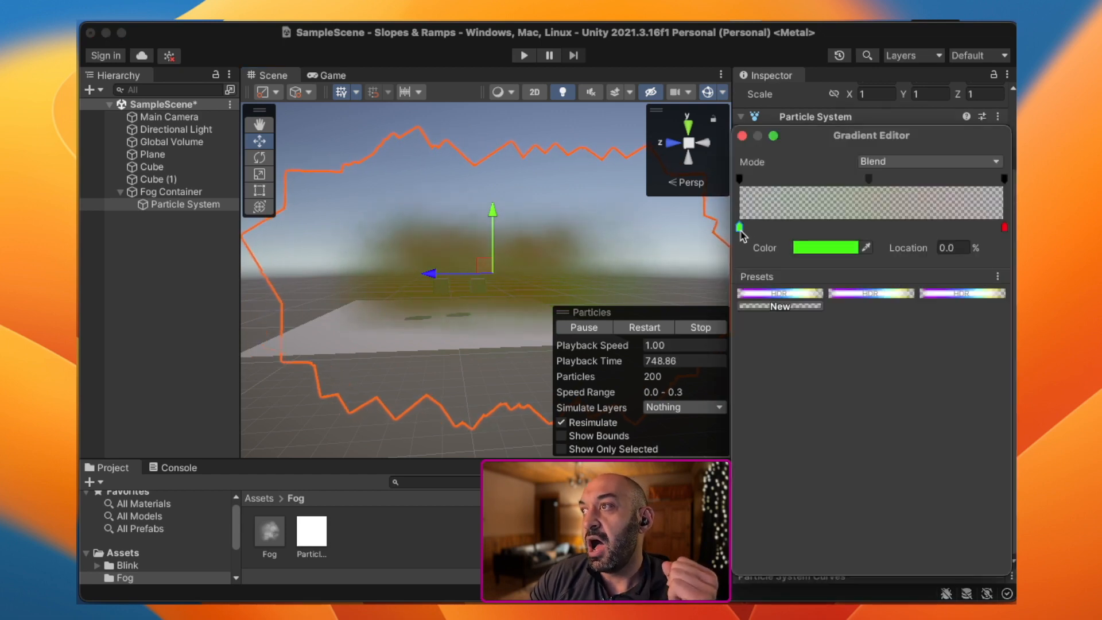
{"action": "left_click", "coordinate": [796, 251]}
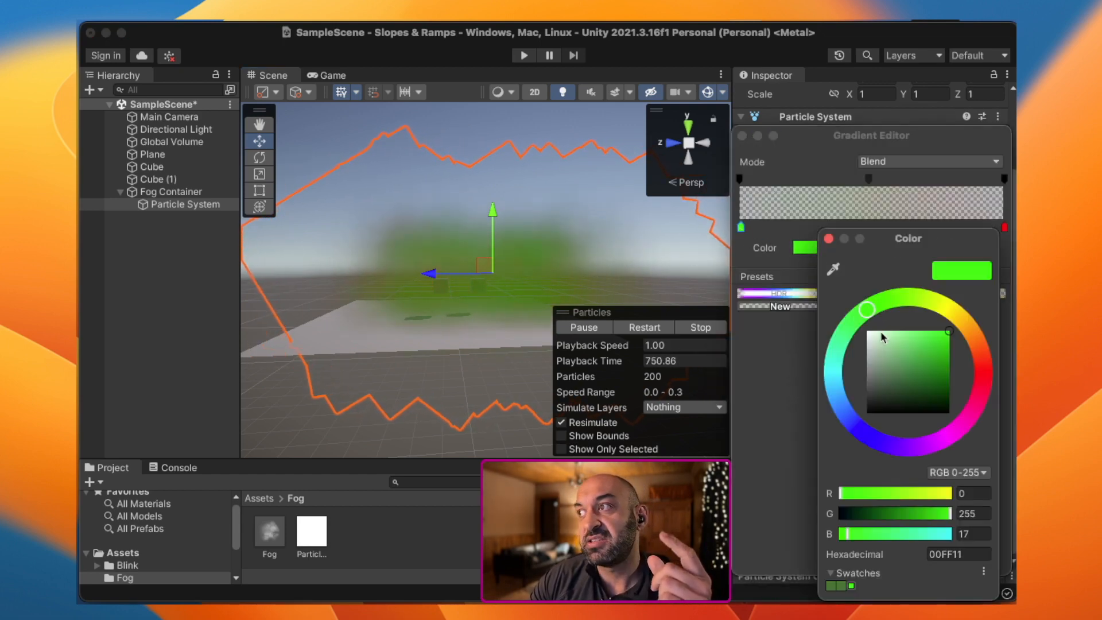
{"action": "left_click", "coordinate": [868, 332]}
{"action": "left_click", "coordinate": [828, 238]}
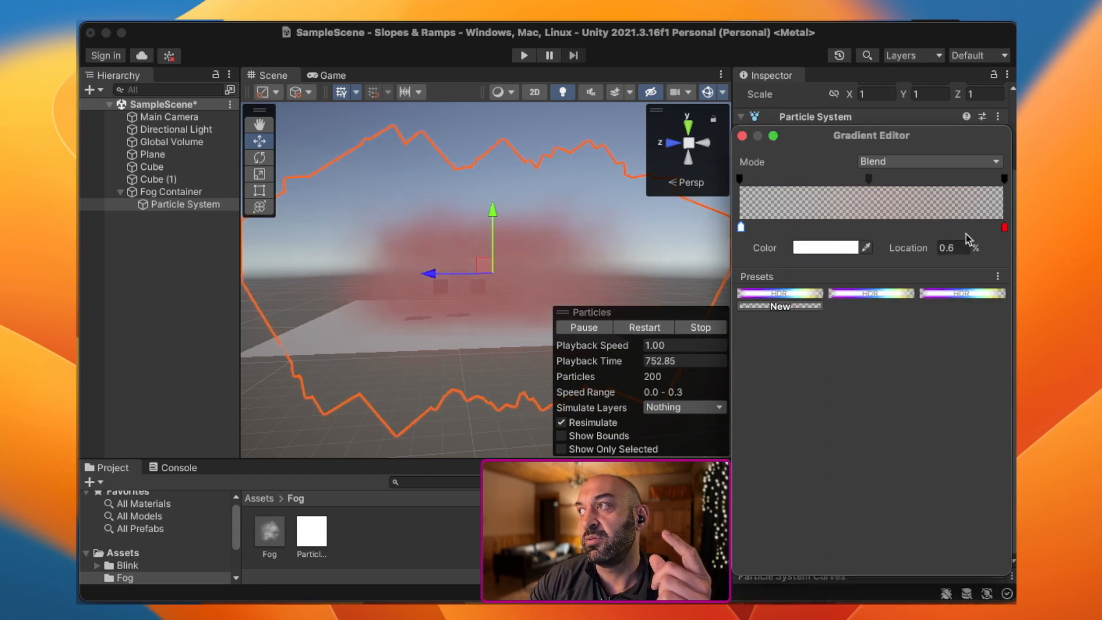
{"action": "left_click", "coordinate": [1003, 228]}
{"action": "left_click", "coordinate": [826, 247]}
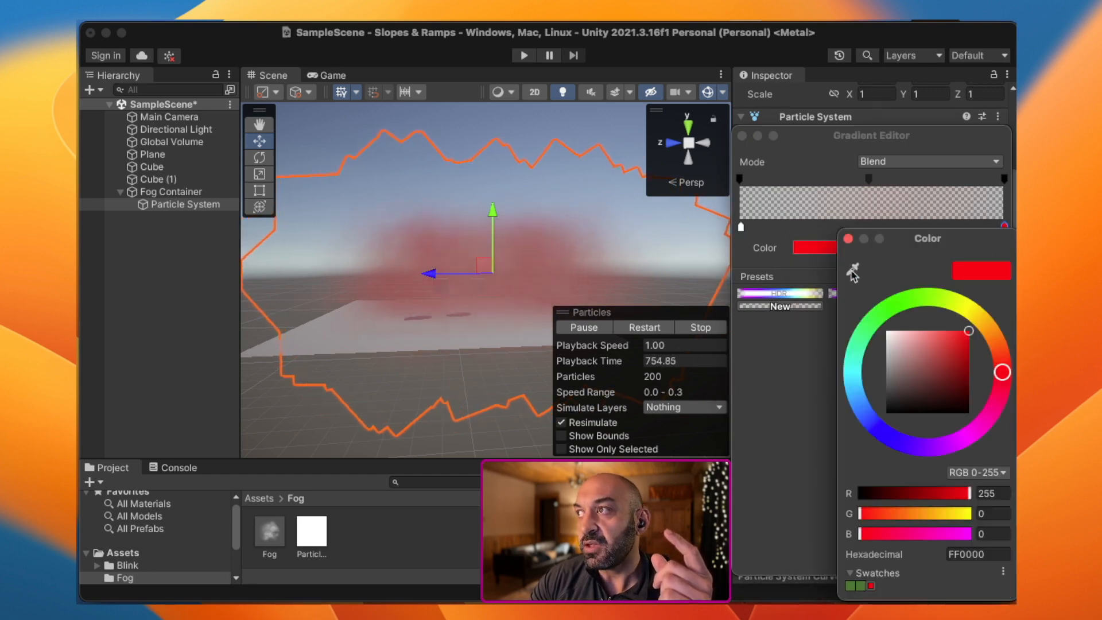
{"action": "left_click", "coordinate": [886, 331]}
{"action": "left_click", "coordinate": [847, 238]}
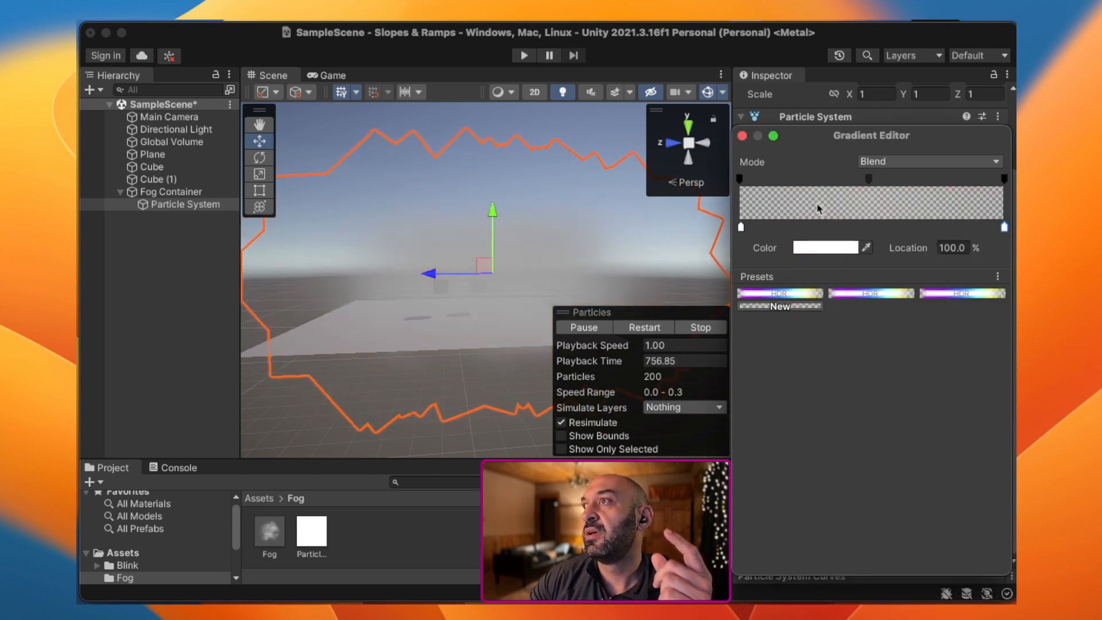
{"action": "left_click", "coordinate": [741, 135]}
Step: Examine the white fog around the two cubes up close from several angles
{"action": "scroll", "coordinate": [490, 335], "scroll_direction": "up", "scroll_amount": 5}
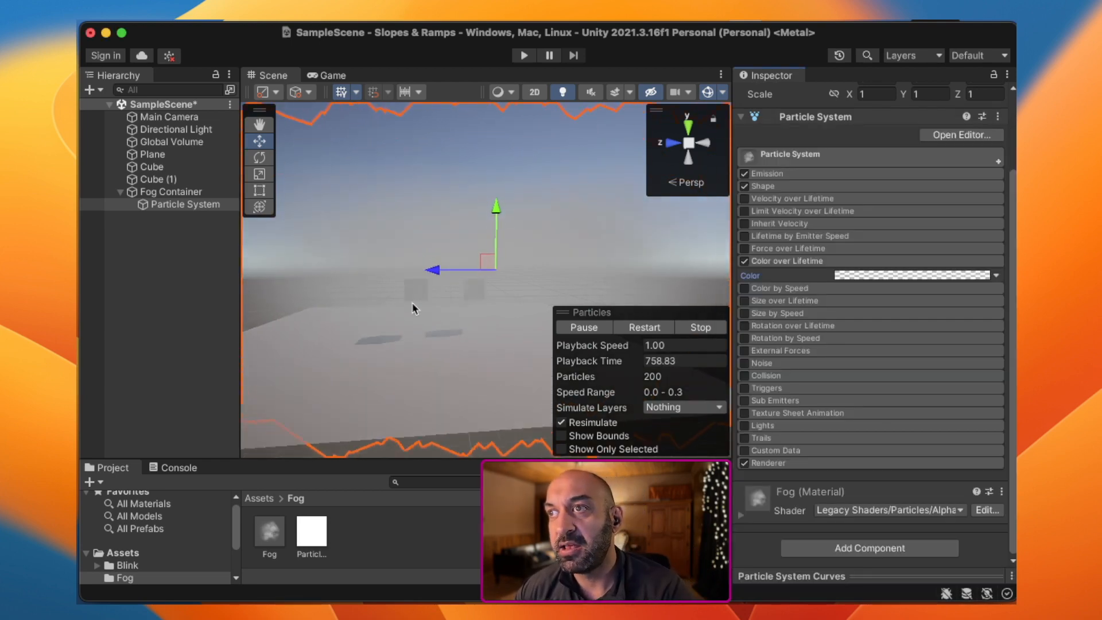
{"action": "scroll", "coordinate": [387, 314], "scroll_direction": "up", "scroll_amount": 5}
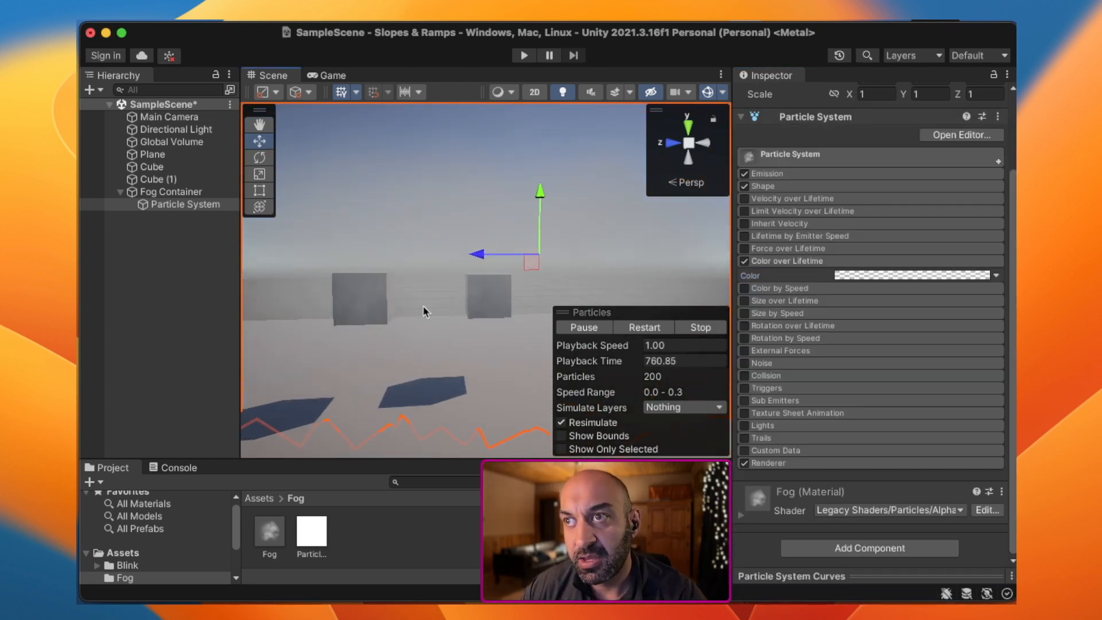
{"action": "middle_click_drag", "start_coordinate": [374, 301], "coordinate": [489, 251]}
{"action": "scroll", "coordinate": [402, 304], "scroll_direction": "up", "scroll_amount": 3}
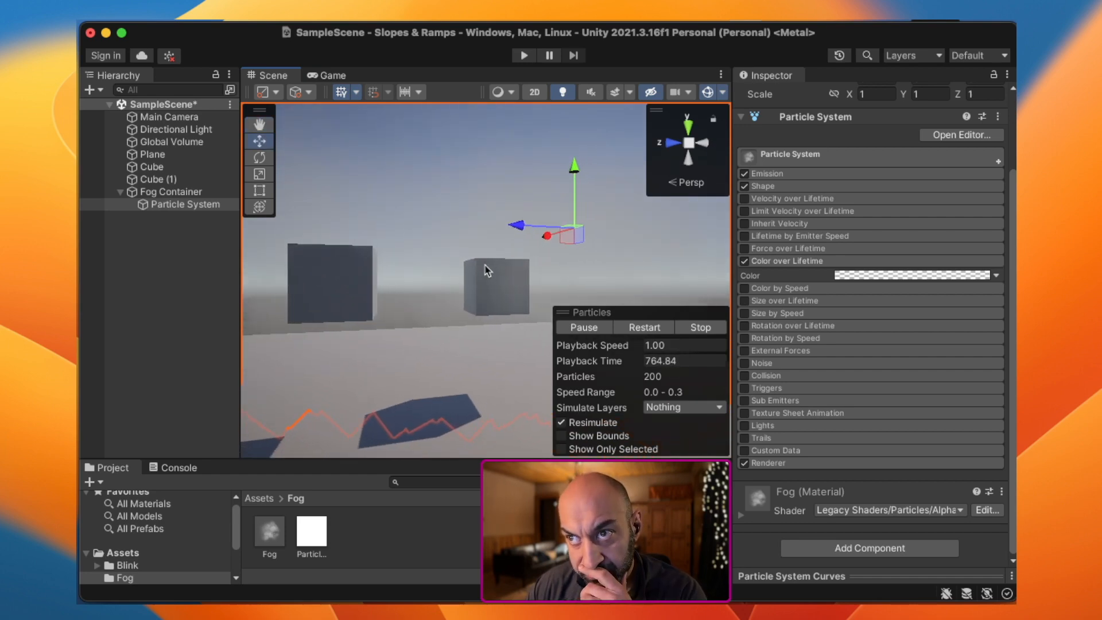
{"action": "right_click_drag", "start_coordinate": [488, 270], "coordinate": [459, 315]}
{"action": "mouse_move", "coordinate": [452, 302]}
{"action": "middle_mouse_down"}
{"action": "mouse_move", "coordinate": [423, 305]}
{"action": "mouse_move", "coordinate": [463, 313]}
{"action": "middle_mouse_up"}
{"action": "right_click_drag", "start_coordinate": [463, 309], "coordinate": [485, 298]}
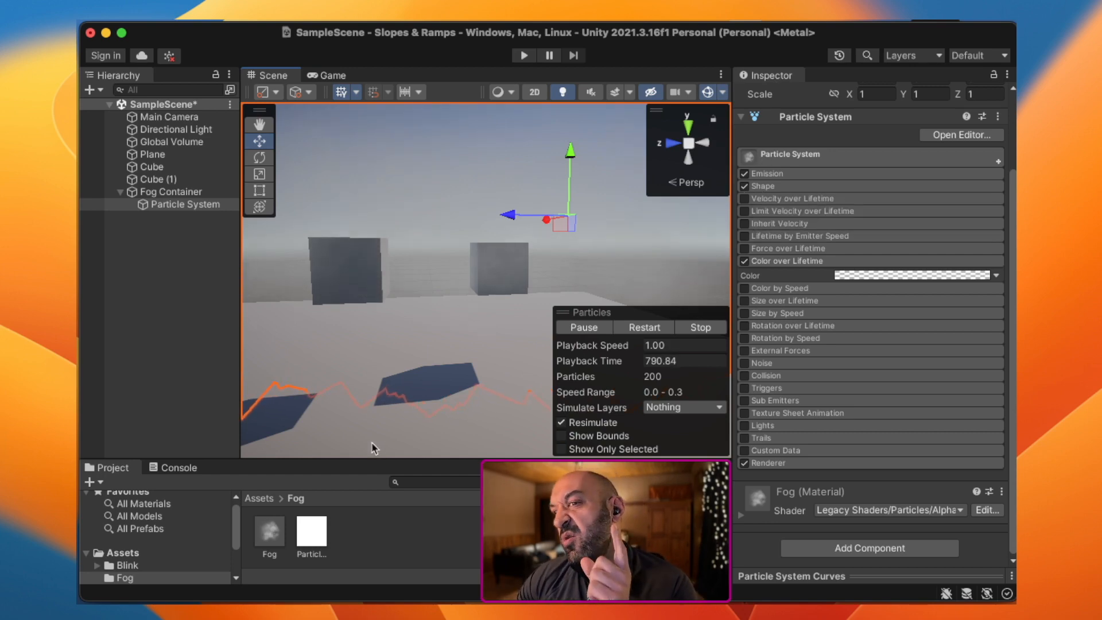
Step: Set the Fog material's Tint Color to white and reselect the Particle System to preview the fog
{"action": "left_click", "coordinate": [270, 533]}
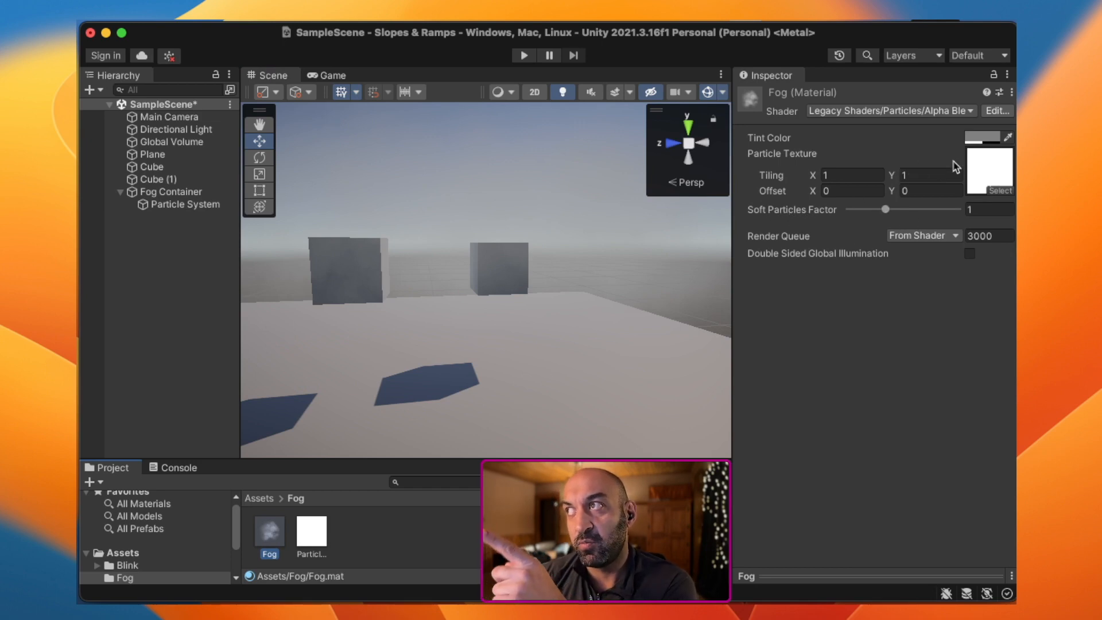
{"action": "left_click", "coordinate": [980, 138]}
{"action": "left_click_drag", "start_coordinate": [962, 244], "coordinate": [916, 191]}
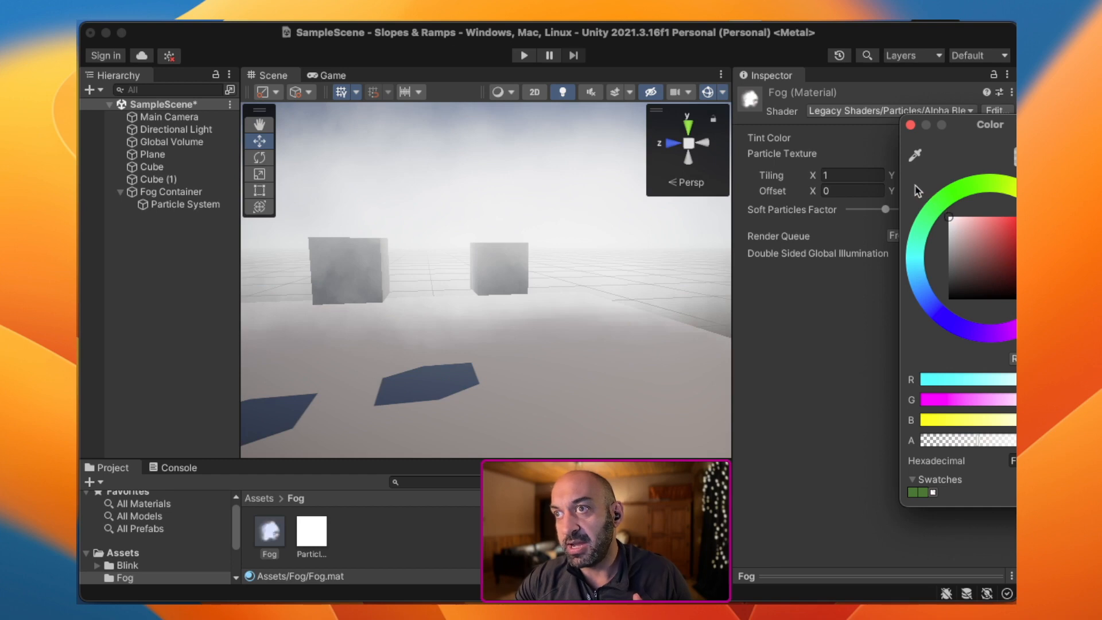
{"action": "left_click", "coordinate": [912, 124]}
{"action": "left_click", "coordinate": [183, 205]}
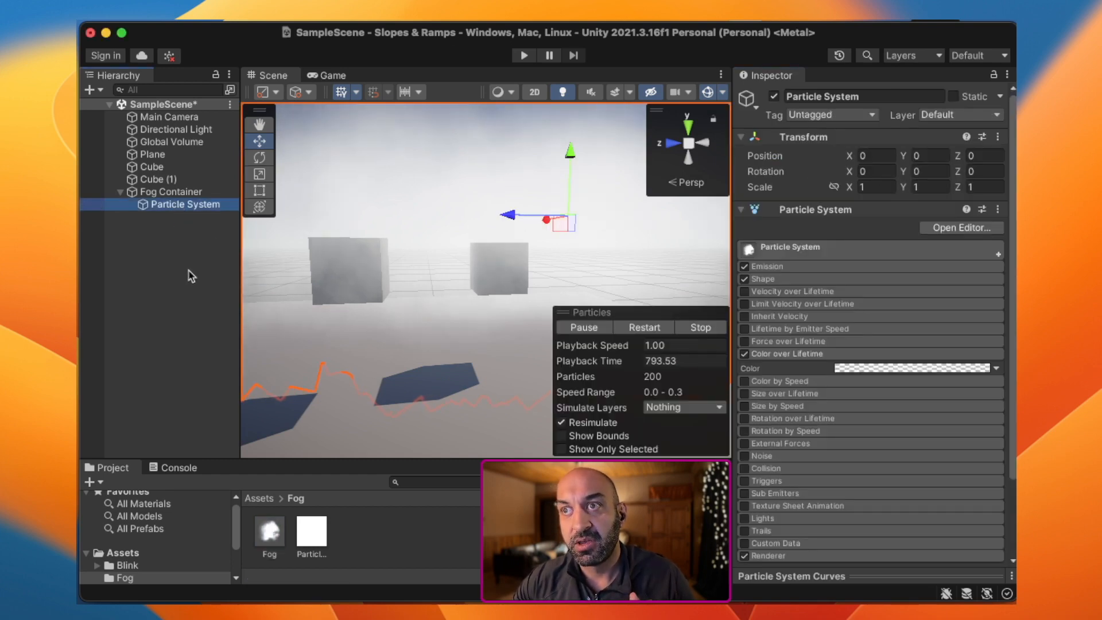
{"action": "left_click_drag", "start_coordinate": [439, 319], "coordinate": [459, 338], "text": "alt"}
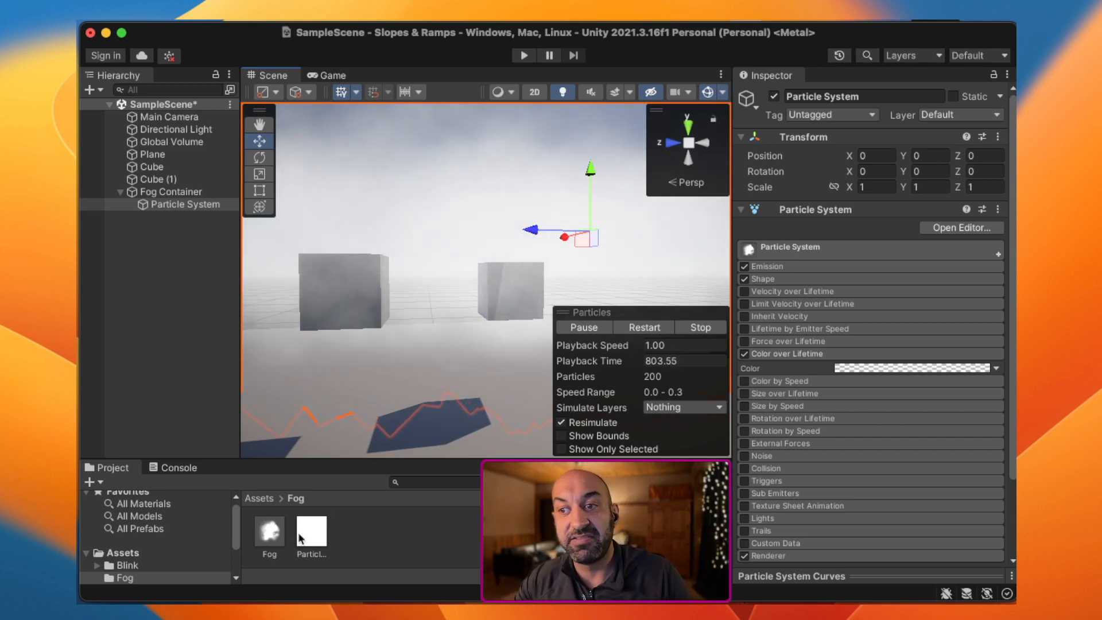
Step: Inspect the Fog material from farther away and lower the Particle System to a Y position of -1.24
{"action": "left_click", "coordinate": [270, 533]}
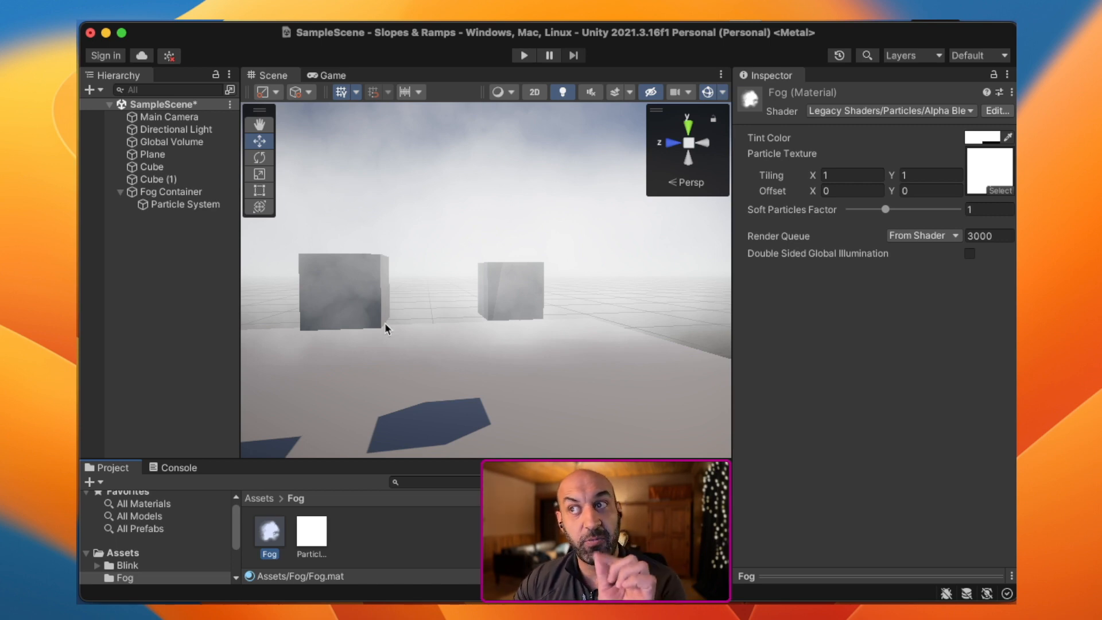
{"action": "scroll", "coordinate": [385, 328], "scroll_direction": "down", "scroll_amount": 8}
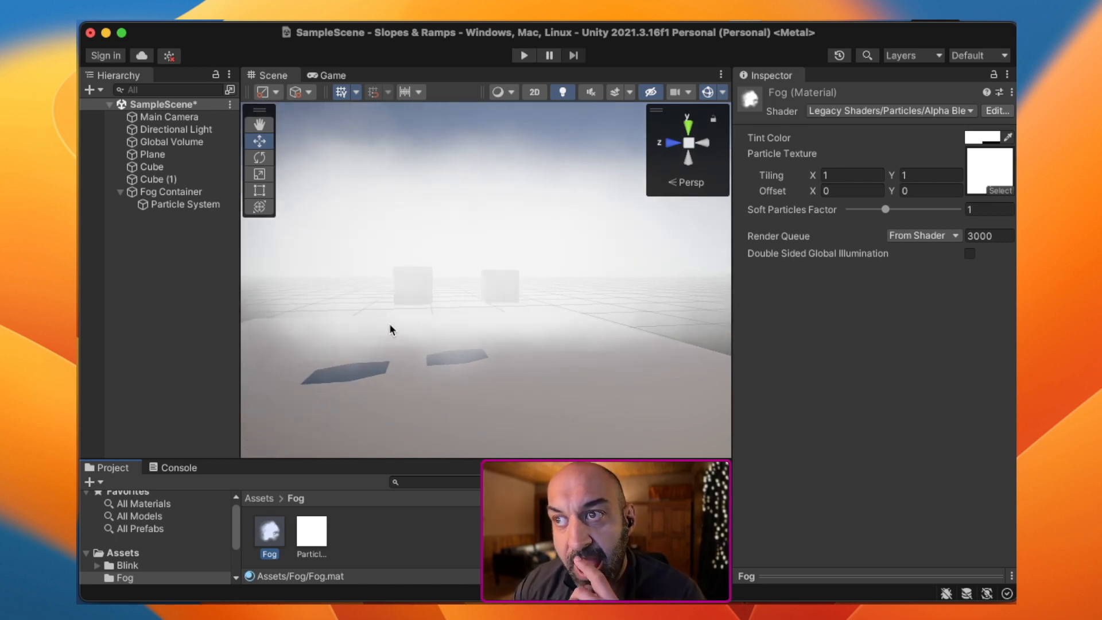
{"action": "scroll", "coordinate": [439, 357], "scroll_direction": "up", "scroll_amount": 3}
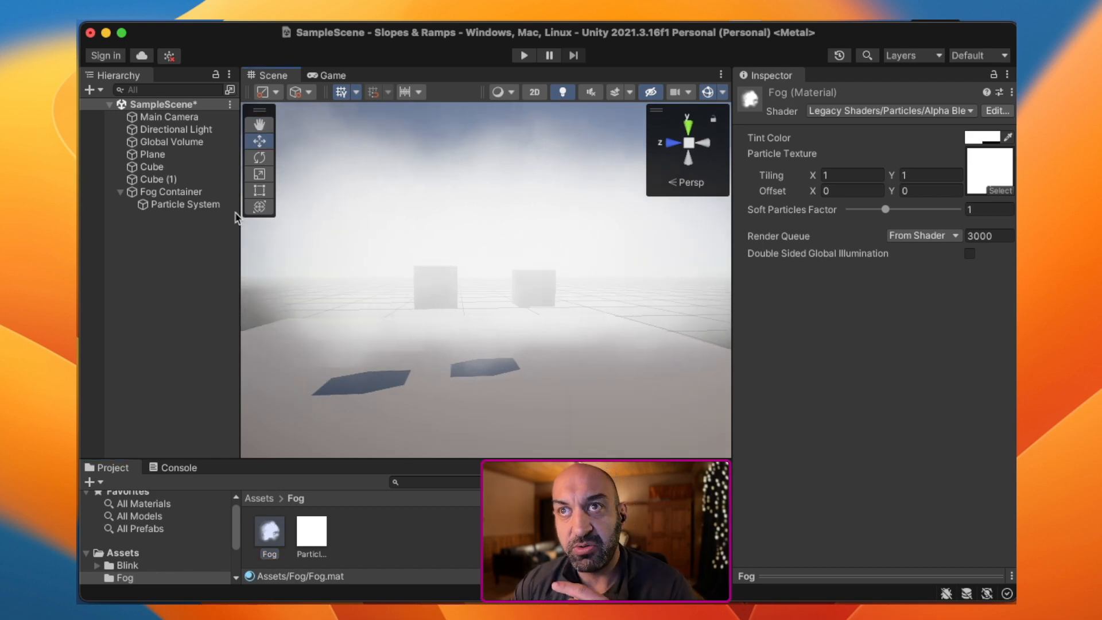
{"action": "left_click", "coordinate": [184, 204]}
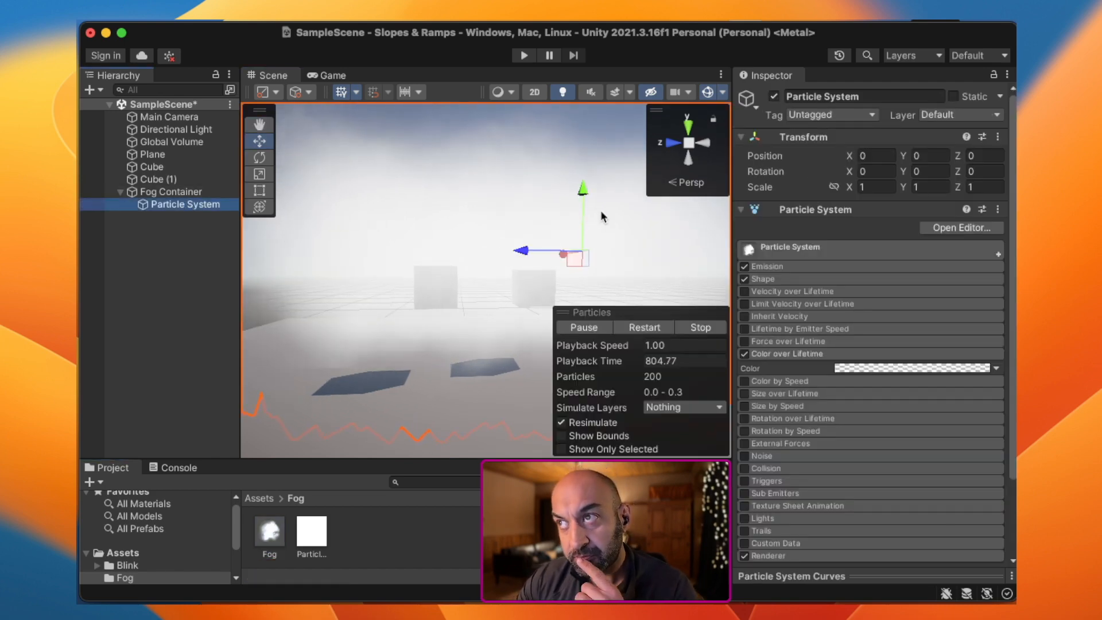
{"action": "left_click_drag", "start_coordinate": [585, 192], "coordinate": [590, 239]}
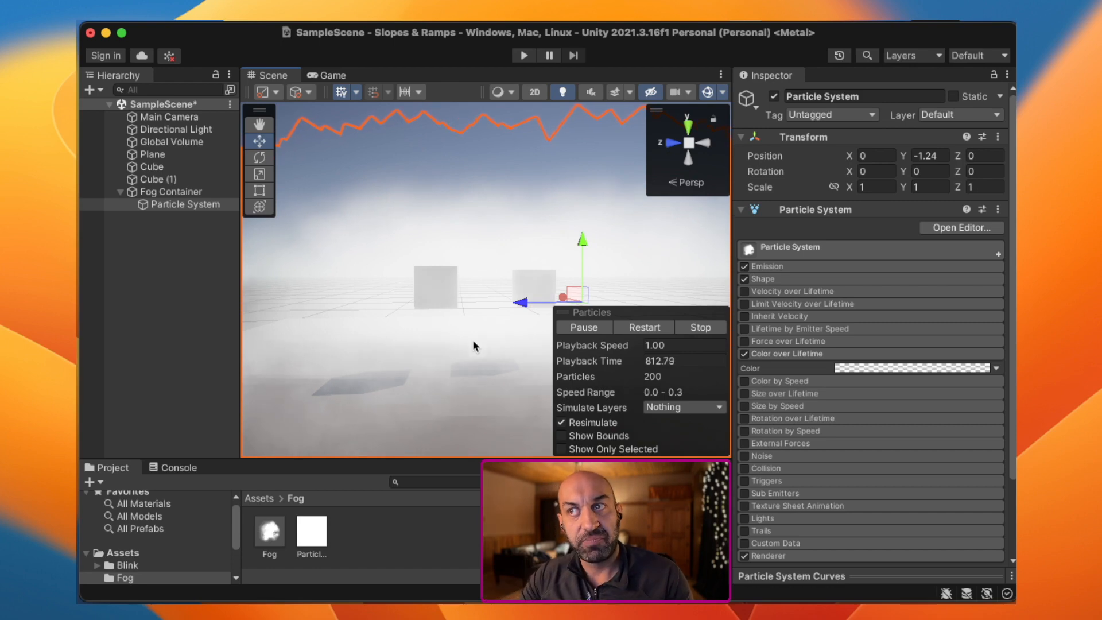
Step: Examine up close how the lowered fog drifts over the ground and meets the faces of a cube
{"action": "scroll", "coordinate": [476, 336], "scroll_direction": "up", "scroll_amount": 5}
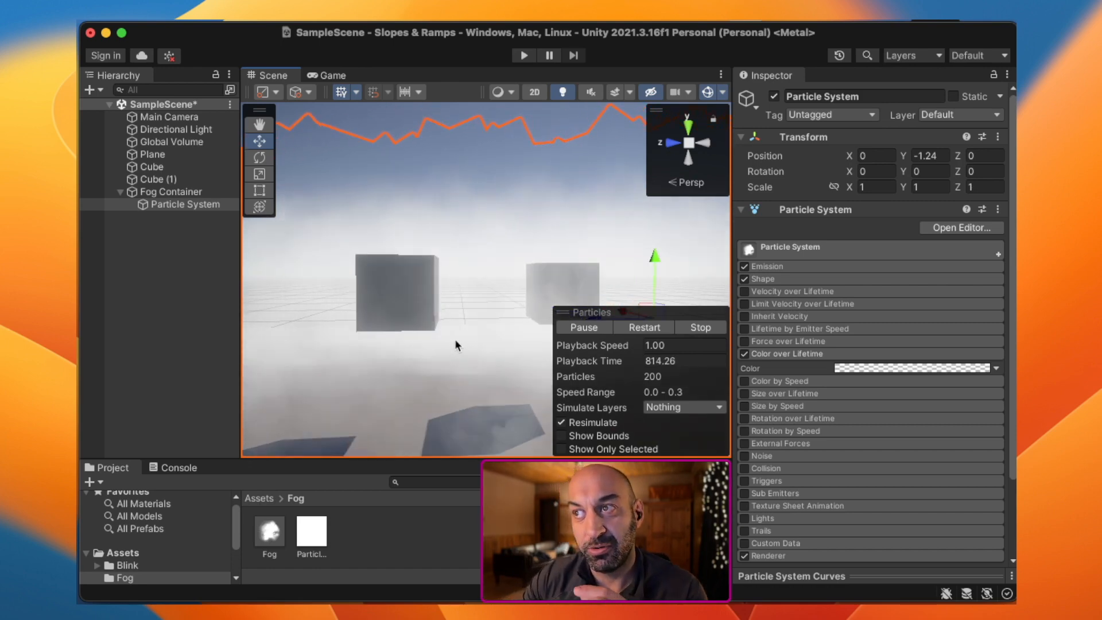
{"action": "scroll", "coordinate": [455, 339], "scroll_direction": "up", "scroll_amount": 2}
{"action": "middle_click_drag", "start_coordinate": [488, 339], "coordinate": [352, 341]}
{"action": "left_click_drag", "start_coordinate": [469, 347], "coordinate": [401, 318], "text": "alt"}
{"action": "scroll", "coordinate": [490, 324], "scroll_direction": "up", "scroll_amount": 5}
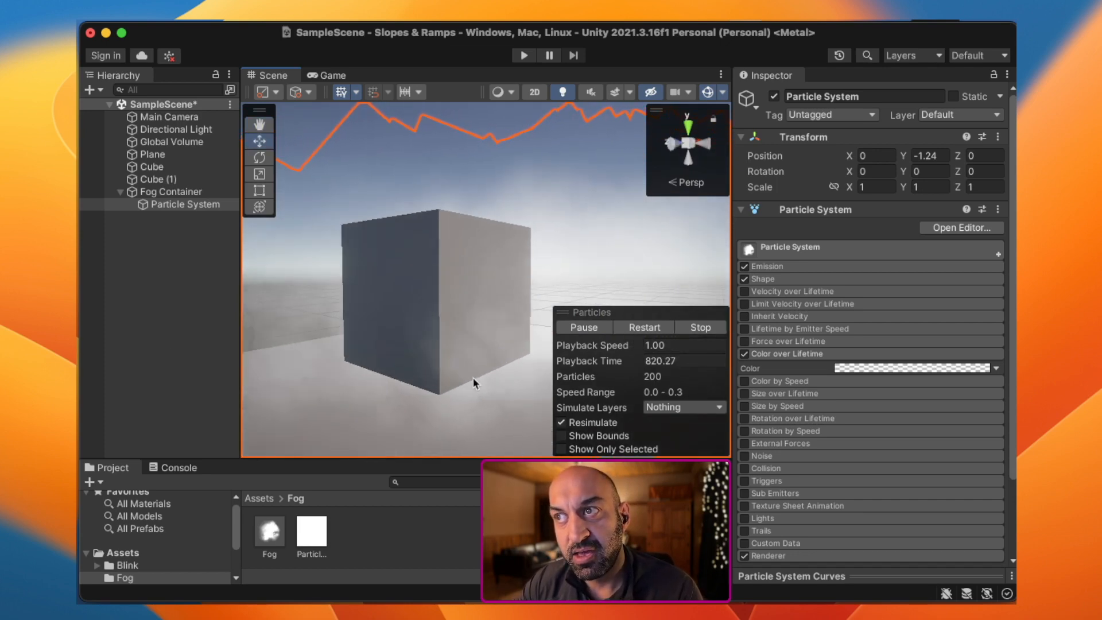
{"action": "scroll", "coordinate": [597, 383], "scroll_direction": "up", "scroll_amount": 1}
{"action": "right_click_drag", "start_coordinate": [474, 383], "coordinate": [605, 386]}
{"action": "right_click_drag", "start_coordinate": [315, 369], "coordinate": [417, 349]}
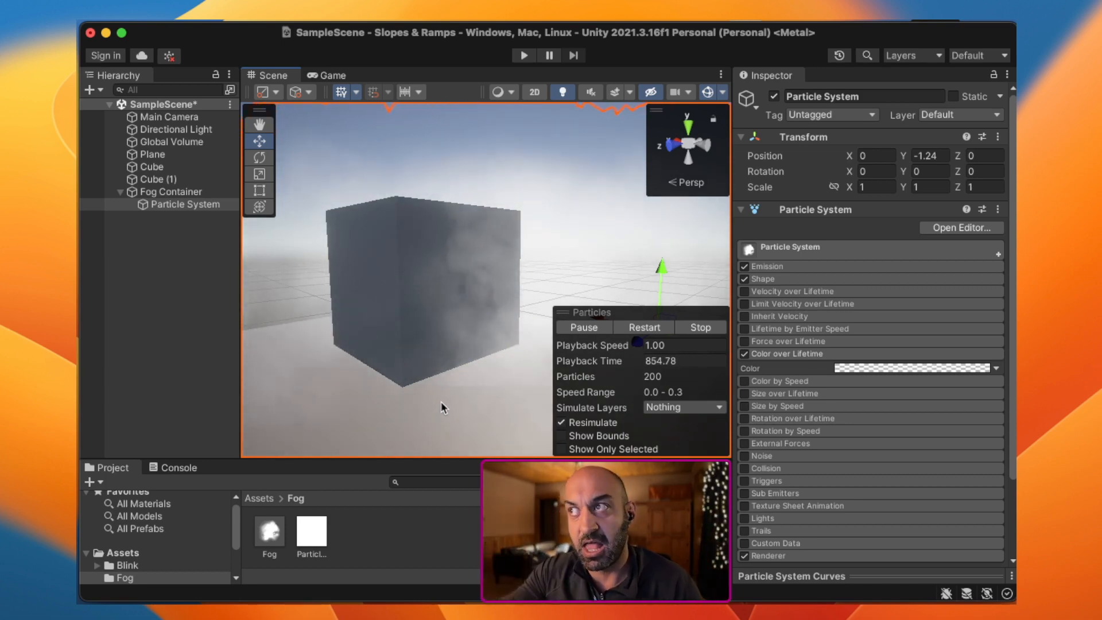
Step: Try a Soft Particles Factor of 0.01 on the Fog material, set it to 3, and preview the fog against the cube
{"action": "left_click", "coordinate": [269, 531]}
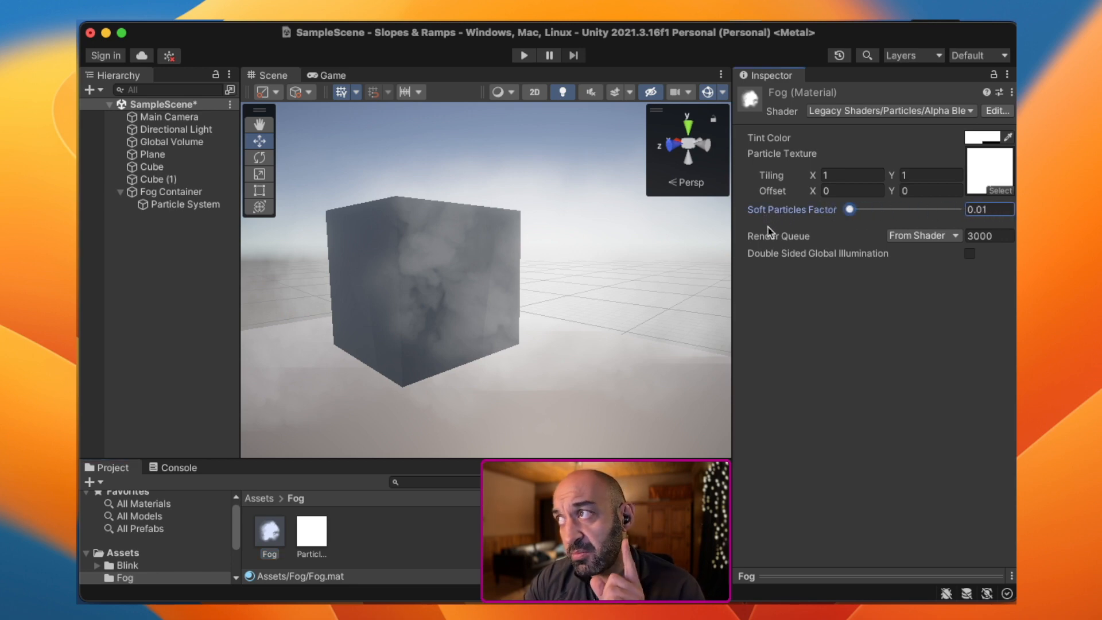
{"action": "left_click", "coordinate": [208, 204]}
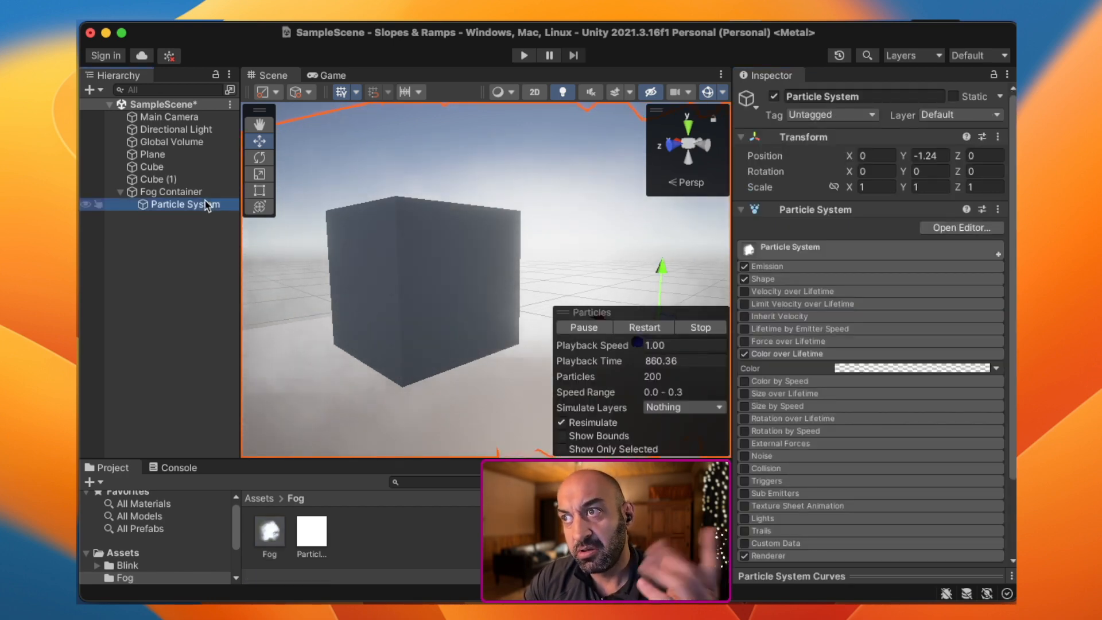
{"action": "left_click", "coordinate": [269, 539]}
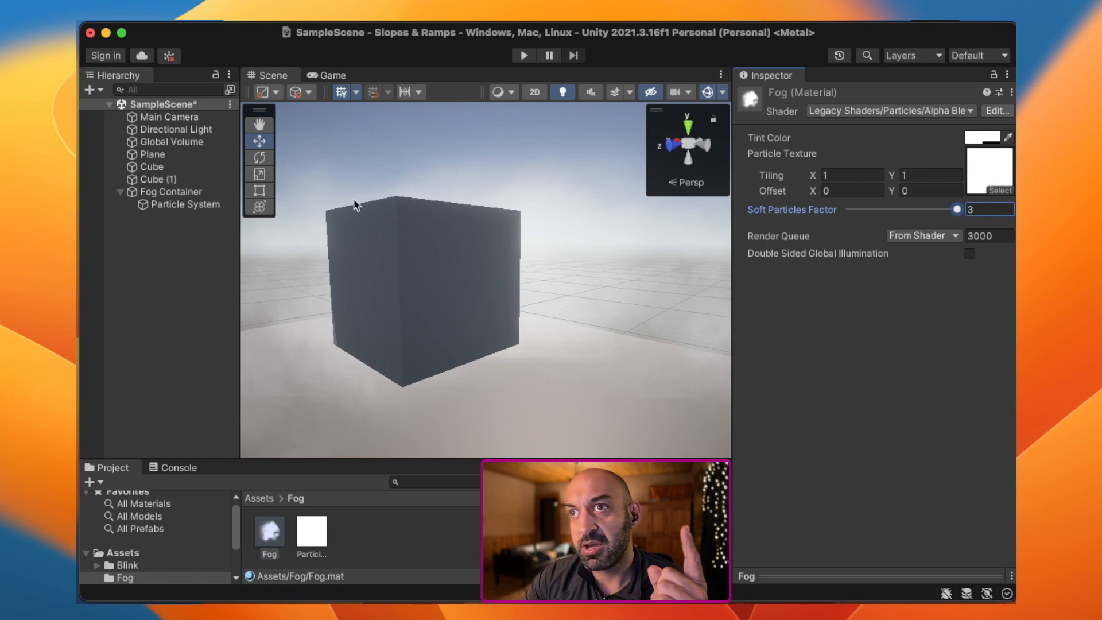
{"action": "left_click", "coordinate": [201, 208]}
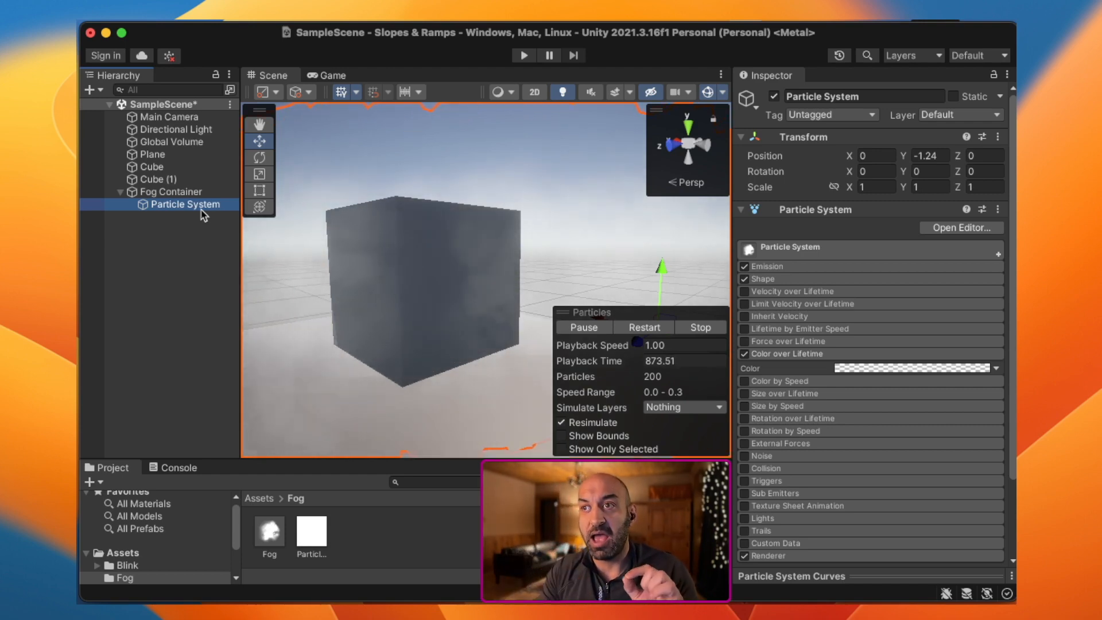
Step: Examine how the fog surrounds and obscures the two cubes from close up and from progressively farther away
{"action": "scroll", "coordinate": [447, 287], "scroll_direction": "down", "scroll_amount": 2}
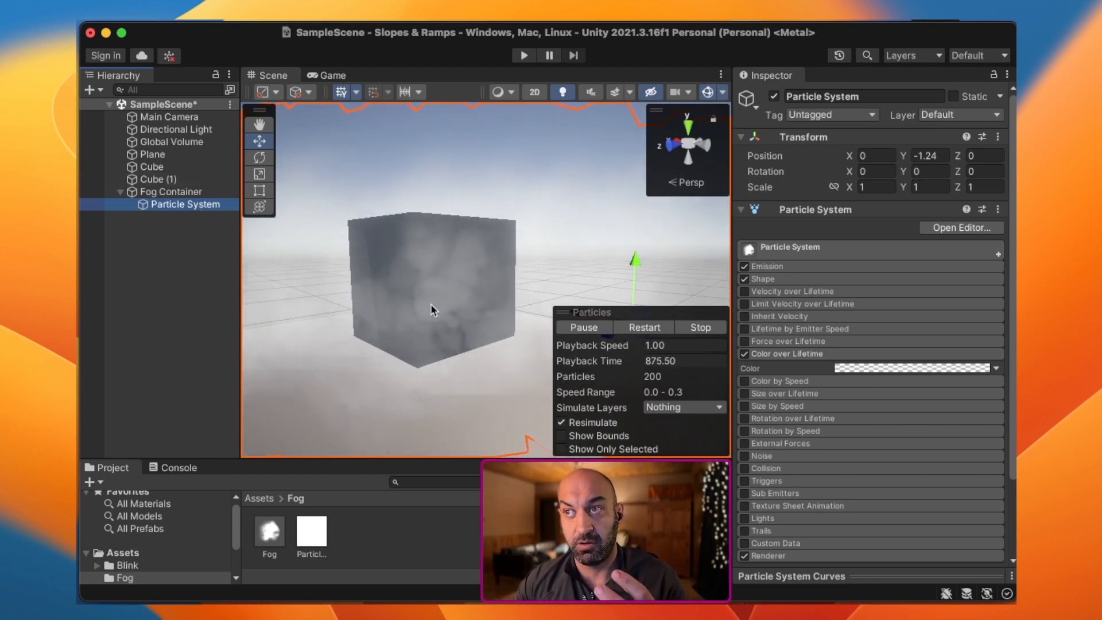
{"action": "scroll", "coordinate": [430, 305], "scroll_direction": "down", "scroll_amount": 5}
{"action": "right_click_drag", "start_coordinate": [469, 347], "coordinate": [372, 352]}
{"action": "middle_click_drag", "start_coordinate": [453, 347], "coordinate": [354, 327]}
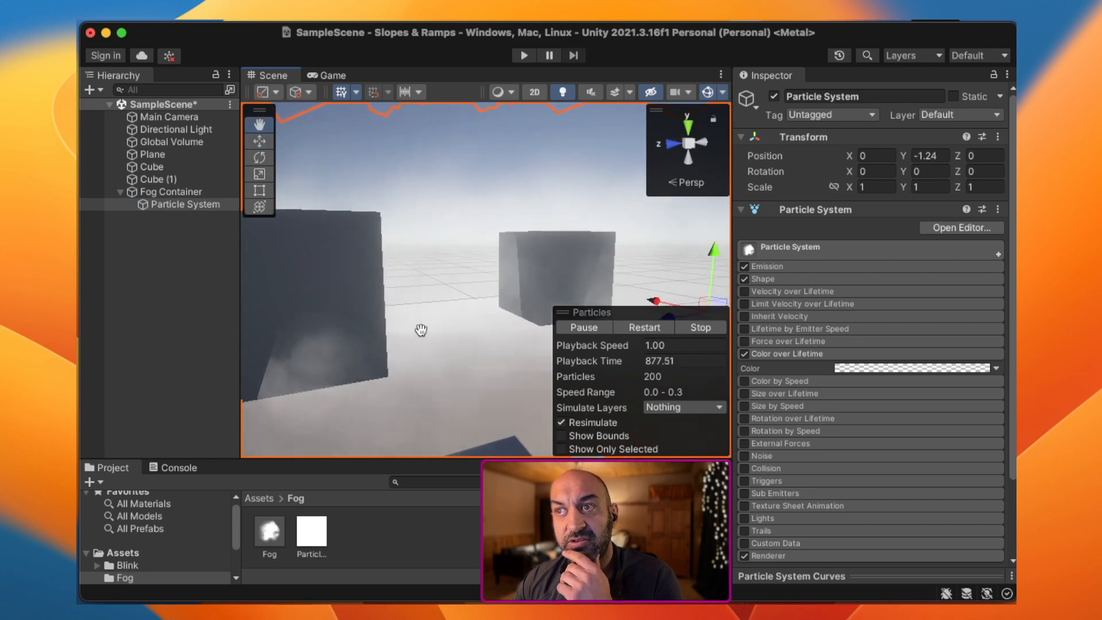
{"action": "right_click_drag", "start_coordinate": [354, 327], "coordinate": [505, 329]}
{"action": "scroll", "coordinate": [418, 329], "scroll_direction": "down", "scroll_amount": 5}
{"action": "scroll", "coordinate": [424, 327], "scroll_direction": "down", "scroll_amount": 5}
{"action": "middle_click_drag", "start_coordinate": [504, 333], "coordinate": [521, 279]}
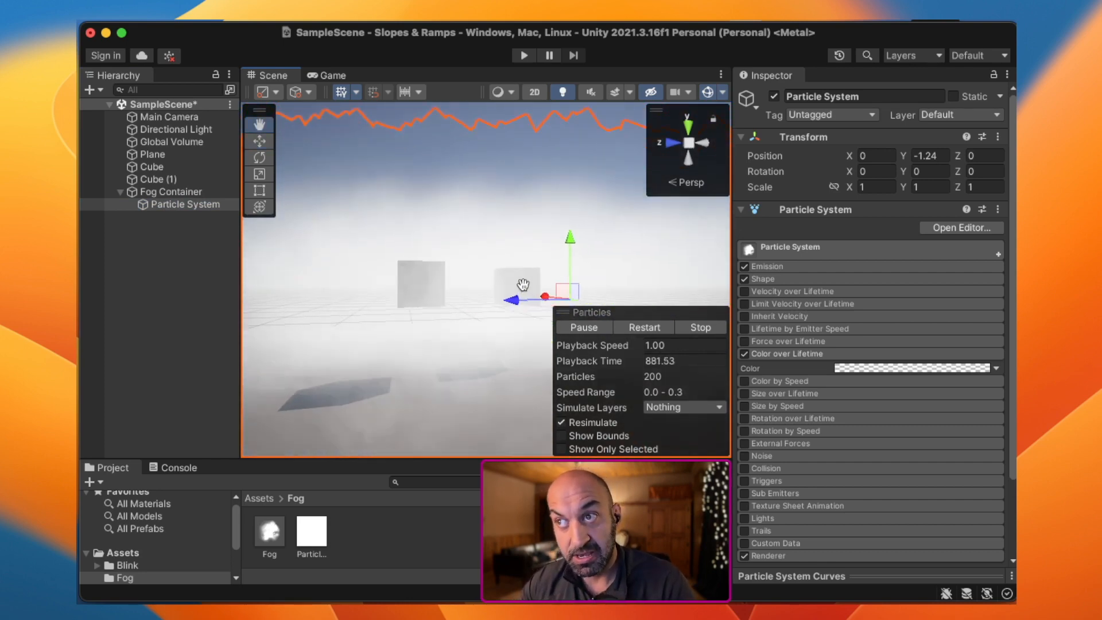
{"action": "right_click_drag", "start_coordinate": [470, 321], "coordinate": [520, 322]}
{"action": "scroll", "coordinate": [404, 329], "scroll_direction": "down", "scroll_amount": 5}
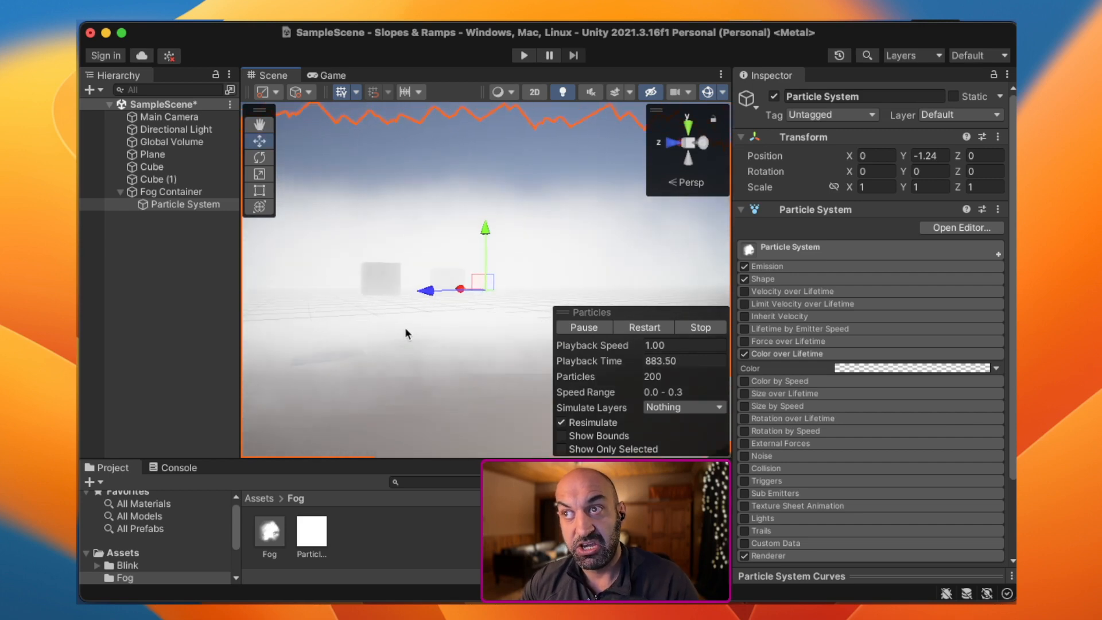
Step: From an overhead view, resize the Particle System's box emission shape in the scene to a scale of about X 19.2 and Z 30.6
{"action": "scroll", "coordinate": [404, 329], "scroll_direction": "down", "scroll_amount": 5}
{"action": "middle_click_drag", "start_coordinate": [419, 278], "coordinate": [406, 323]}
{"action": "right_click_drag", "start_coordinate": [406, 322], "coordinate": [458, 297]}
{"action": "scroll", "coordinate": [458, 297], "scroll_direction": "down", "scroll_amount": 5}
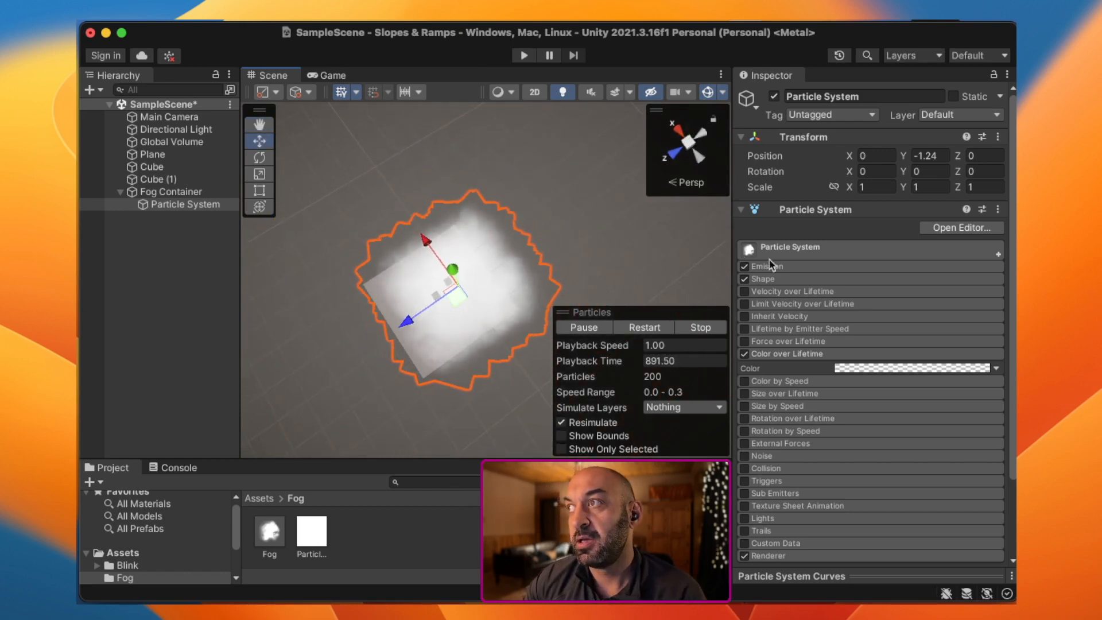
{"action": "left_click", "coordinate": [763, 279]}
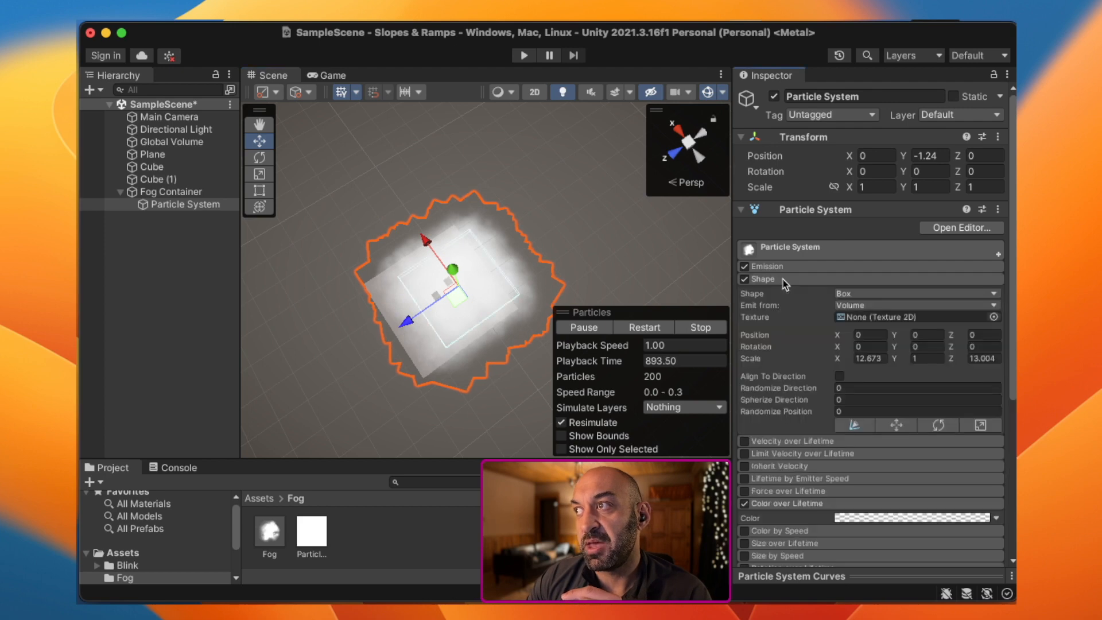
{"action": "left_click", "coordinate": [854, 424]}
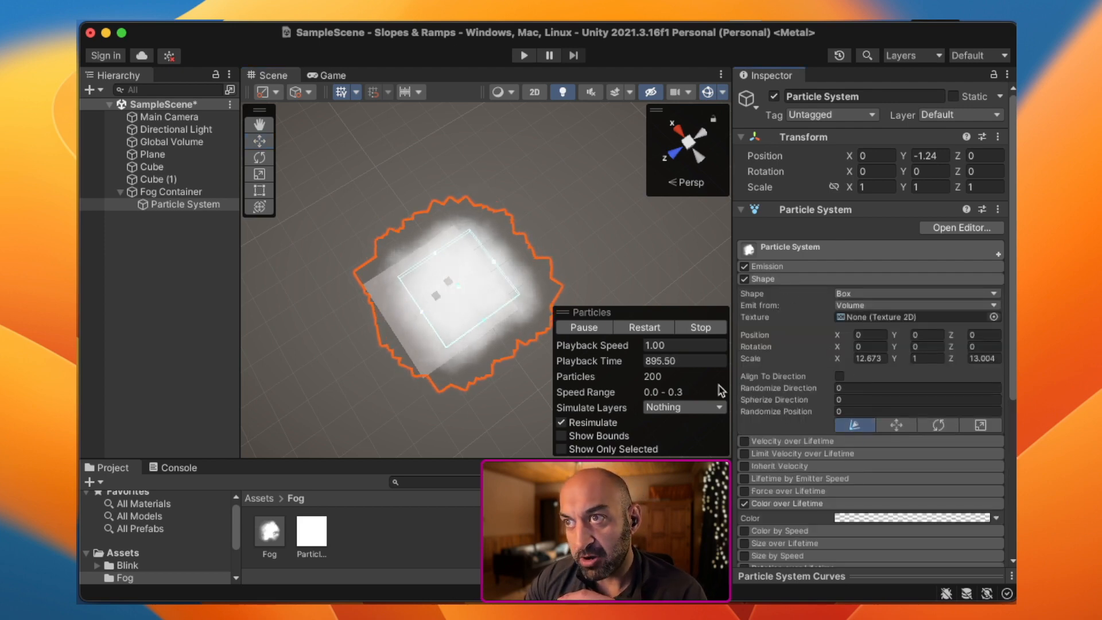
{"action": "left_click_drag", "start_coordinate": [485, 319], "coordinate": [458, 291]}
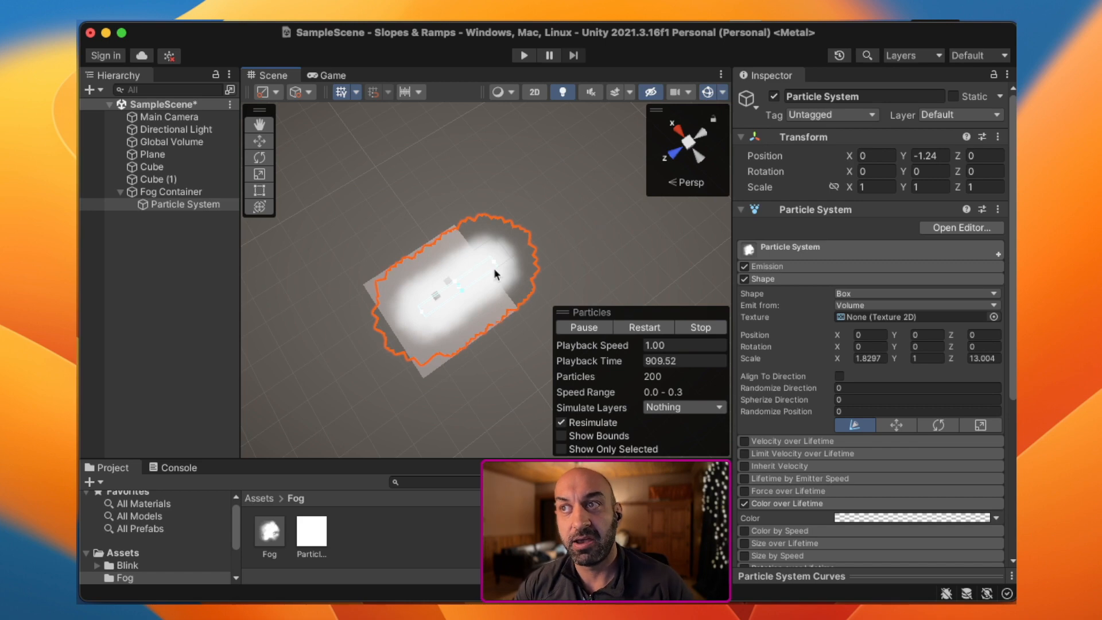
{"action": "left_click_drag", "start_coordinate": [462, 290], "coordinate": [362, 344]}
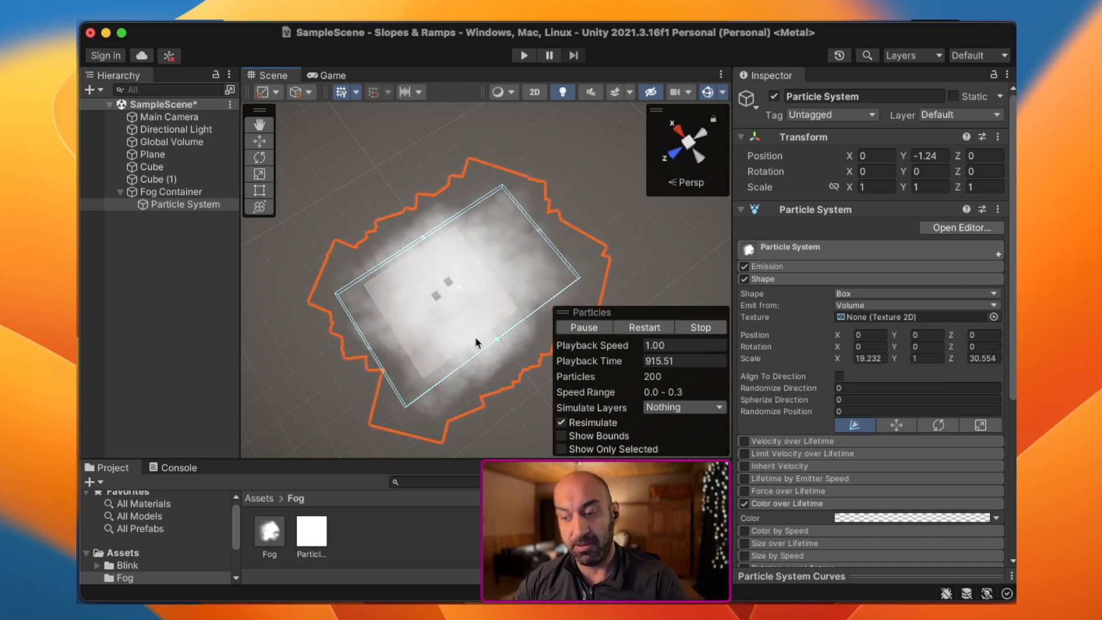
Step: Examine the enlarged fog area at ground level while approaching the two cubes and their shadows
{"action": "left_click_drag", "start_coordinate": [455, 344], "coordinate": [429, 312], "text": "alt"}
{"action": "middle_click_drag", "start_coordinate": [429, 312], "coordinate": [457, 312]}
{"action": "scroll", "coordinate": [438, 339], "scroll_direction": "up", "scroll_amount": 3}
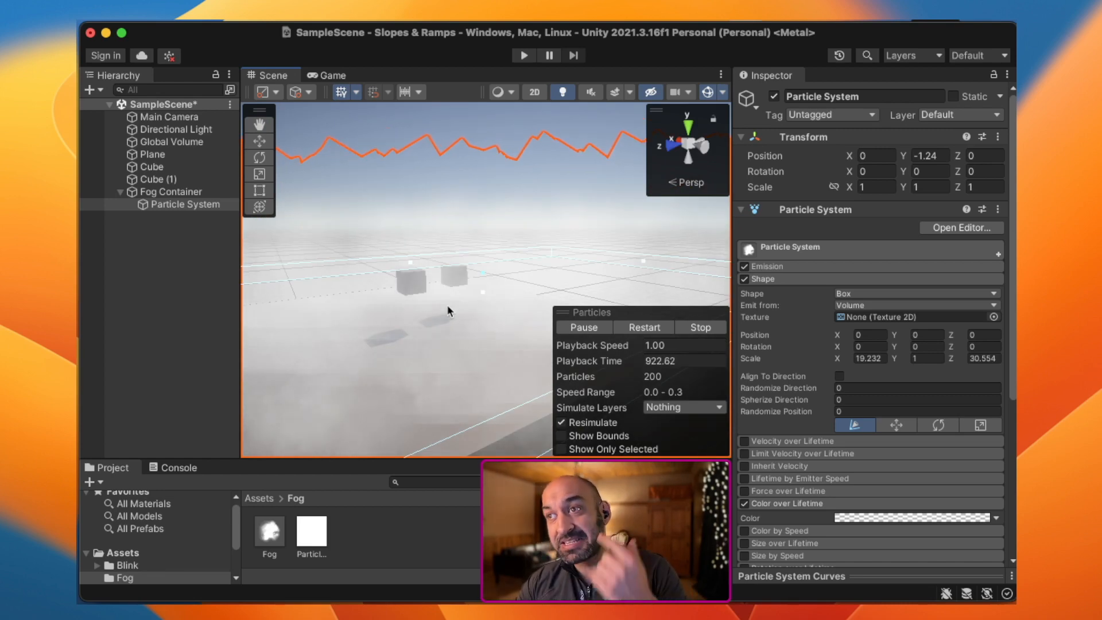
{"action": "scroll", "coordinate": [416, 315], "scroll_direction": "up", "scroll_amount": 4}
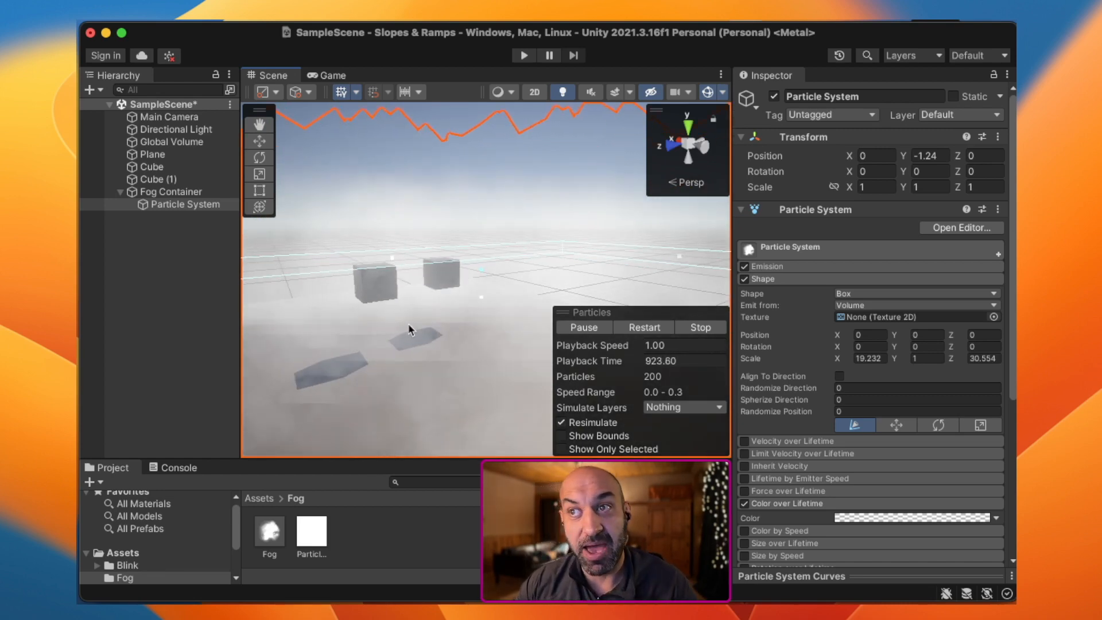
{"action": "middle_click_drag", "start_coordinate": [408, 323], "coordinate": [446, 318]}
{"action": "right_click_drag", "start_coordinate": [446, 318], "coordinate": [423, 305]}
{"action": "scroll", "coordinate": [424, 309], "scroll_direction": "up", "scroll_amount": 4}
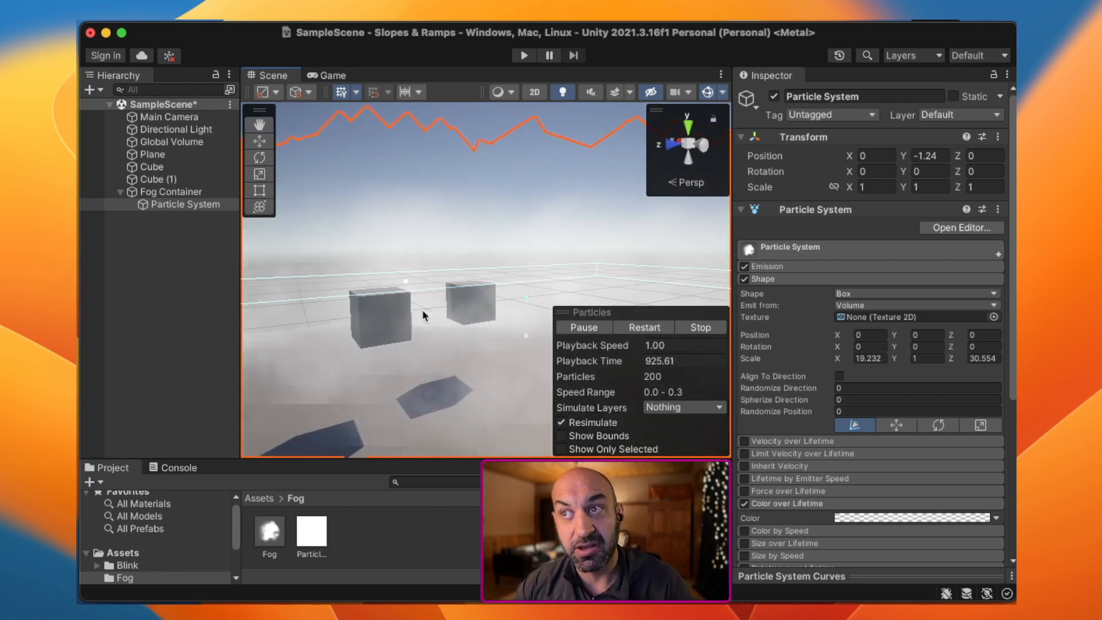